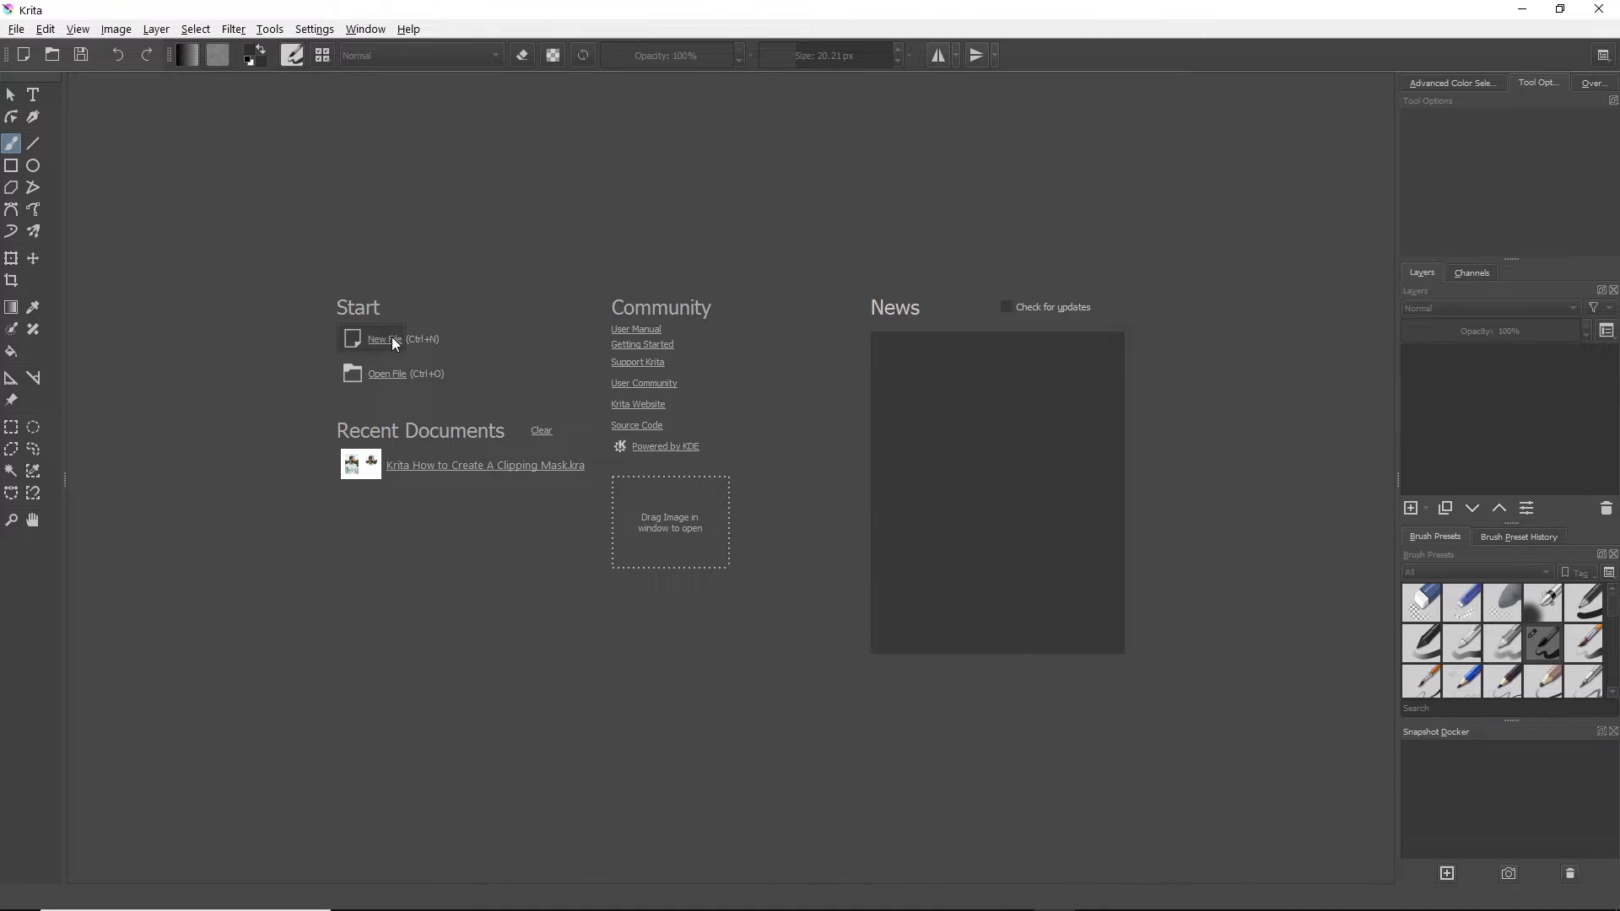
- Create a new blank document from the start screen, keeping the 2000 × 1500 px size
click(391, 338)
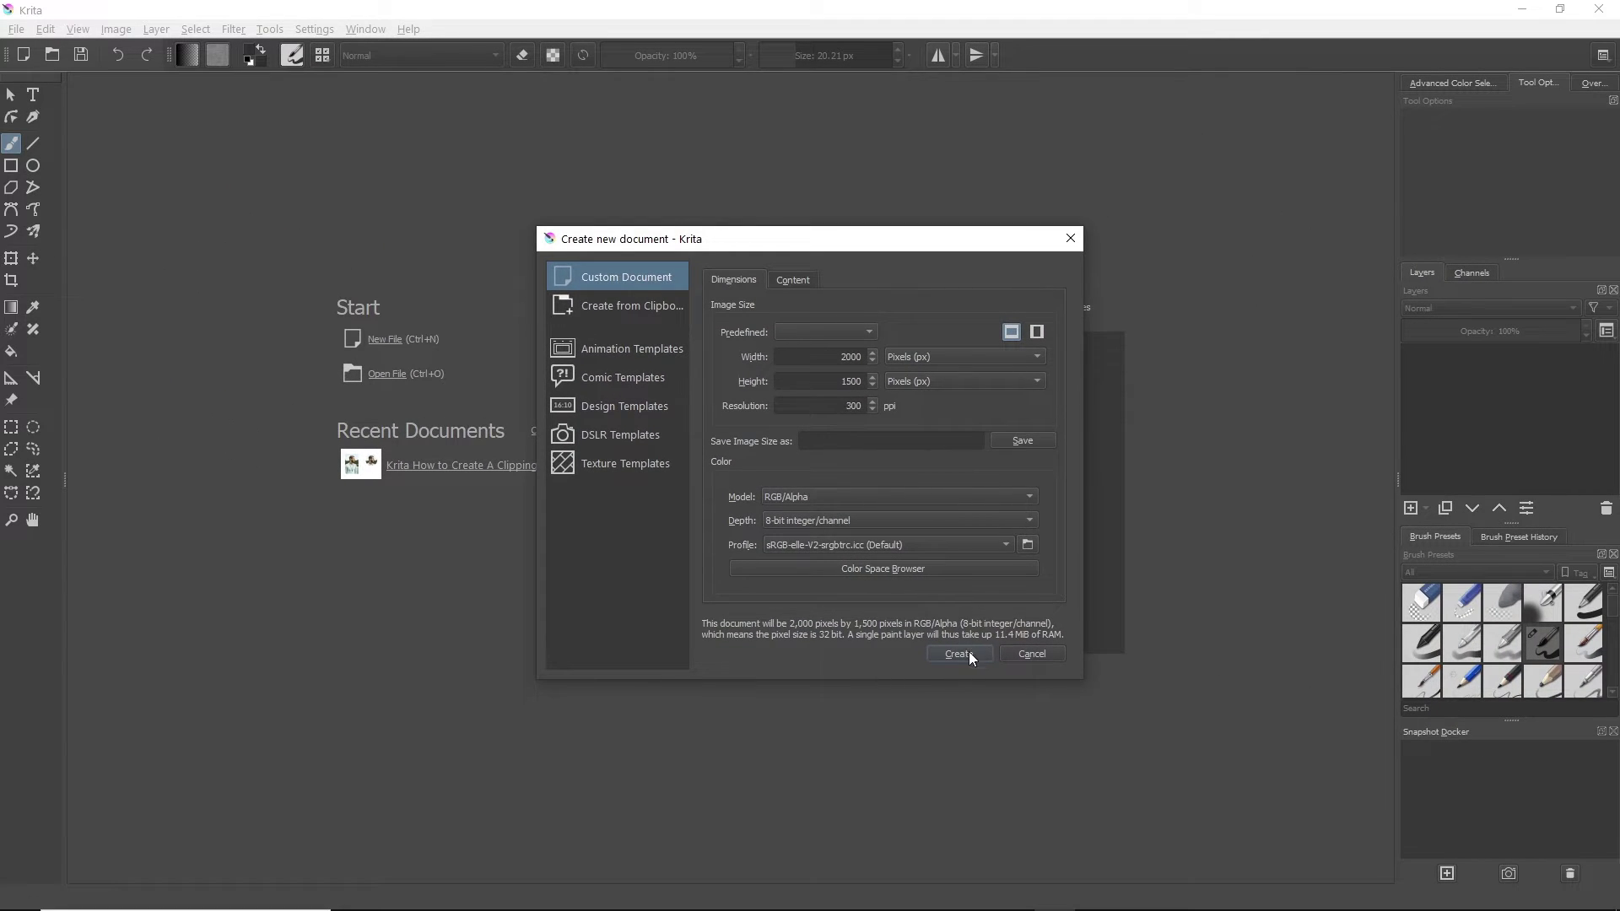
click(958, 654)
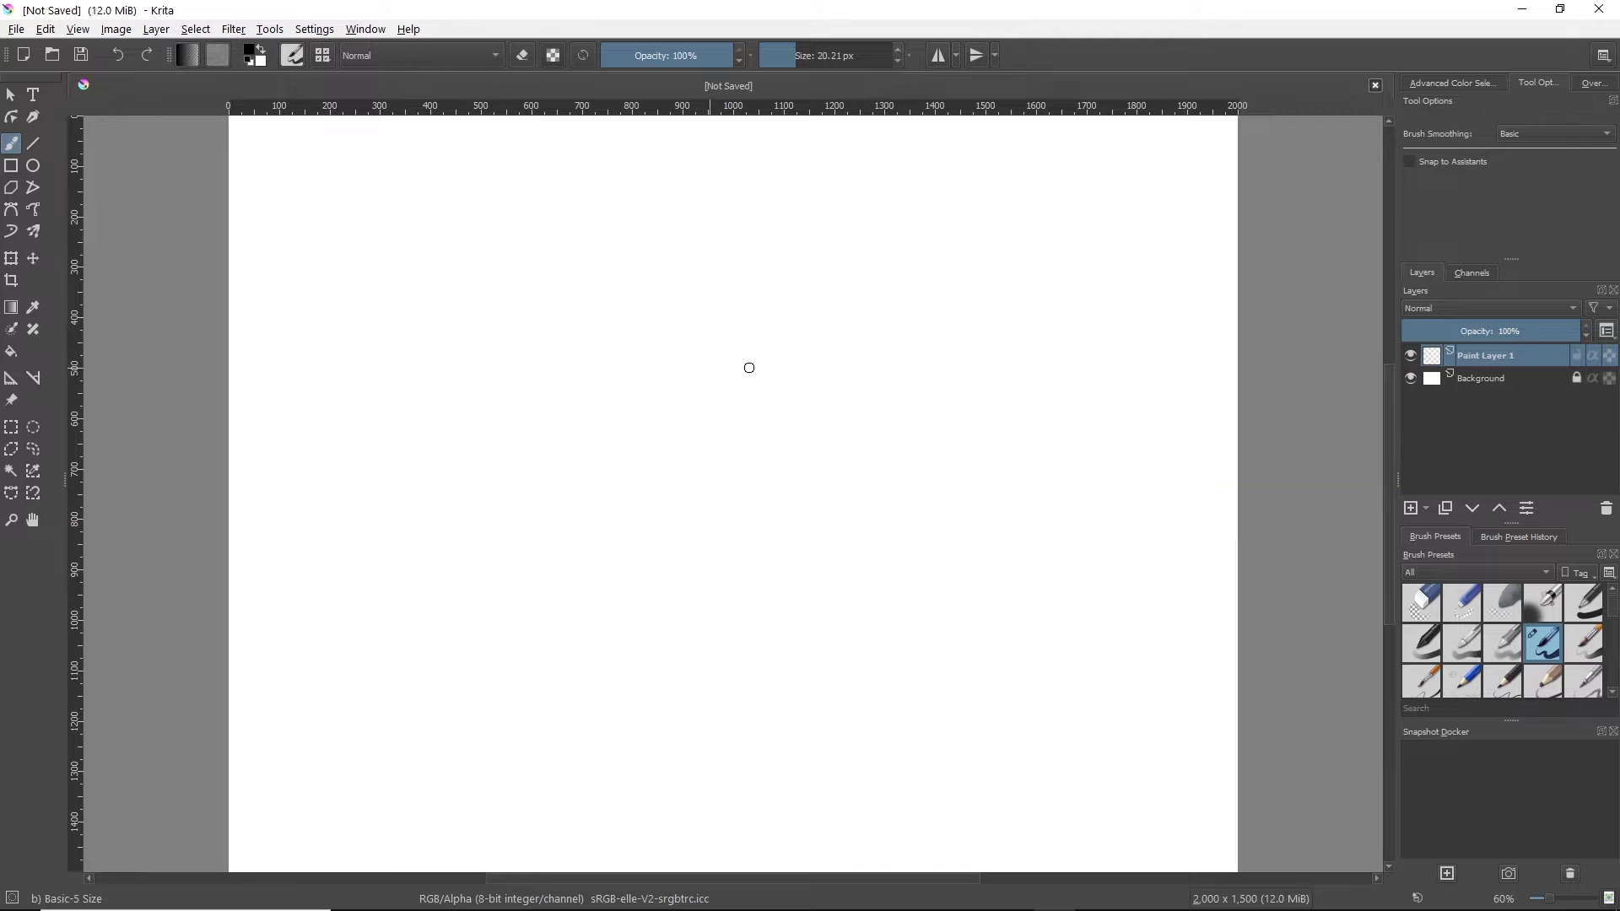
- Select the Assistant Tool and set its Add type to Vanishing Point
click(11, 379)
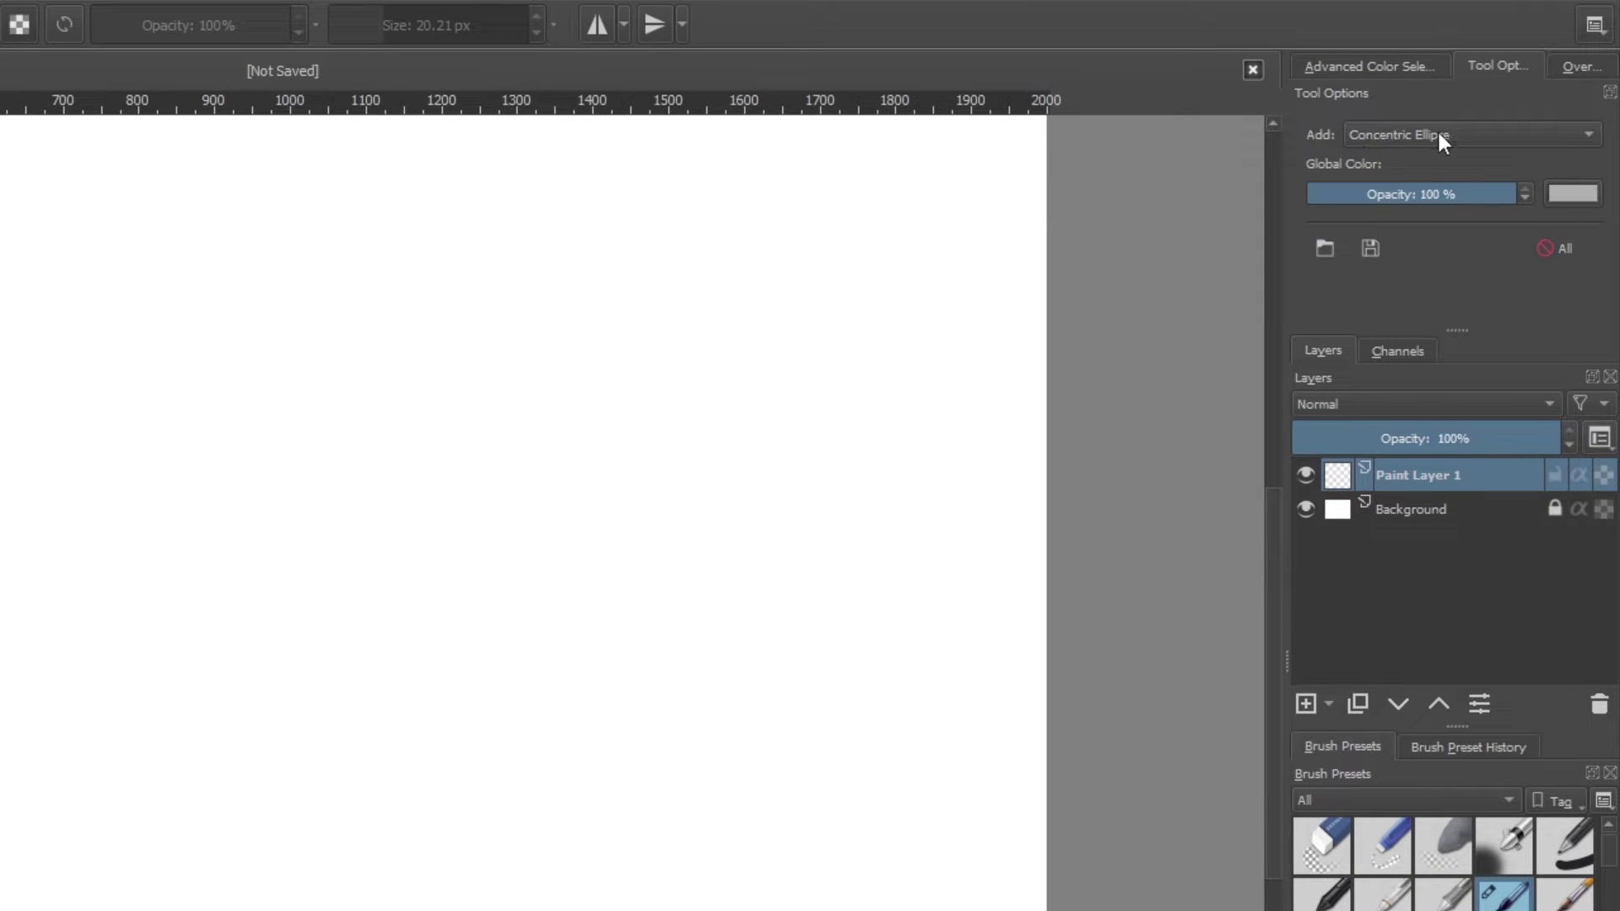
click(1502, 133)
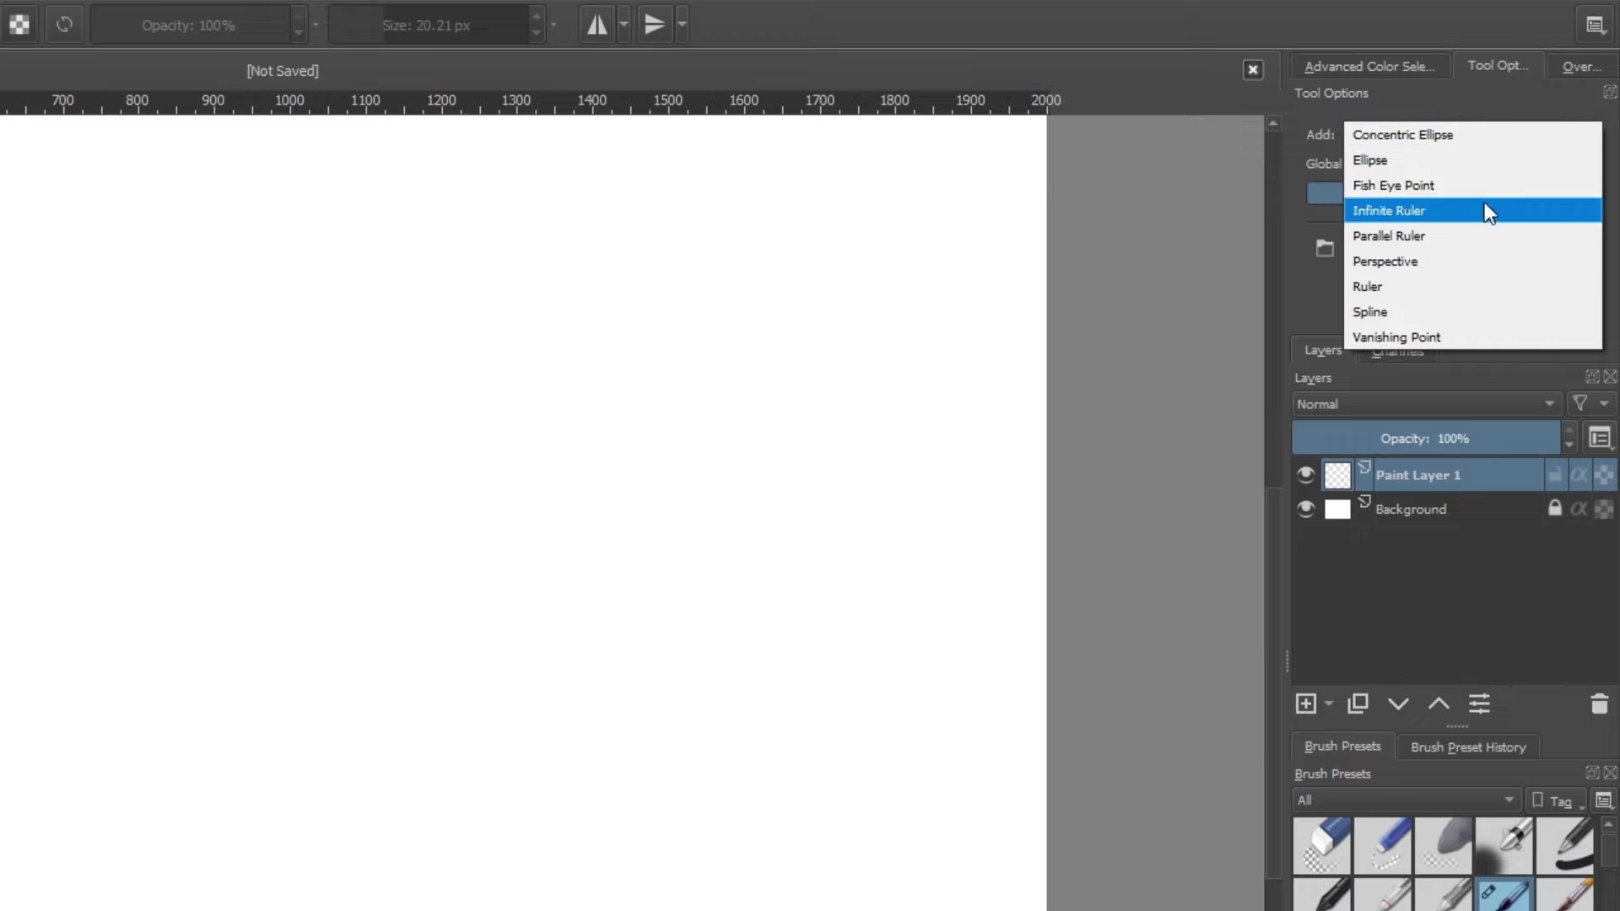
click(1465, 340)
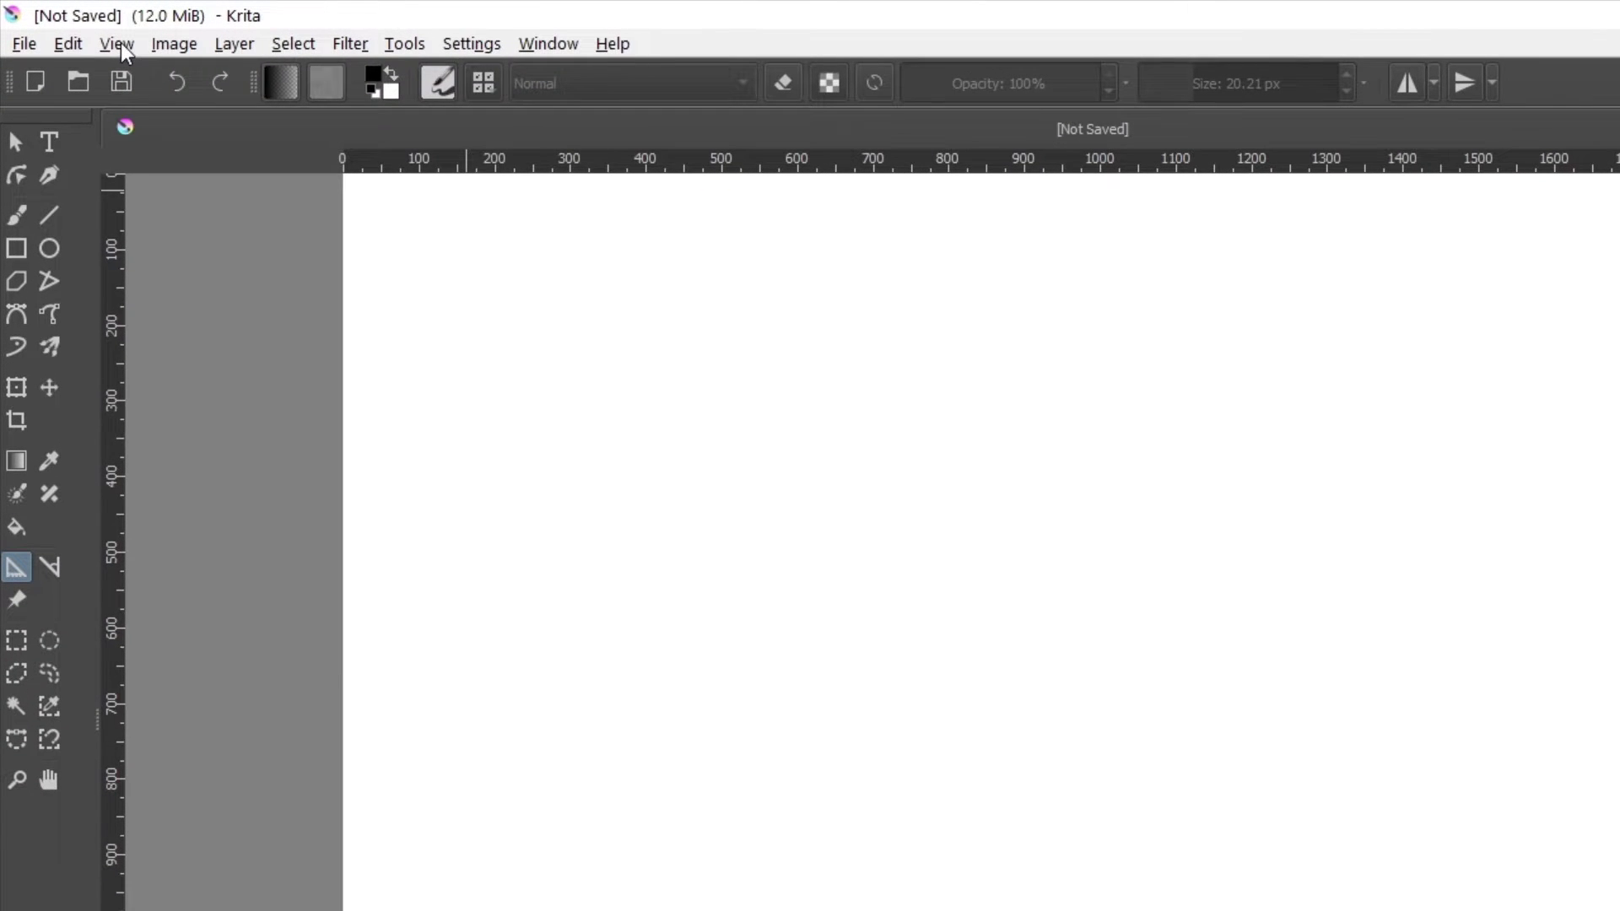
- Check View > Show Rulers and place a vanishing point at the canvas centre
click(120, 44)
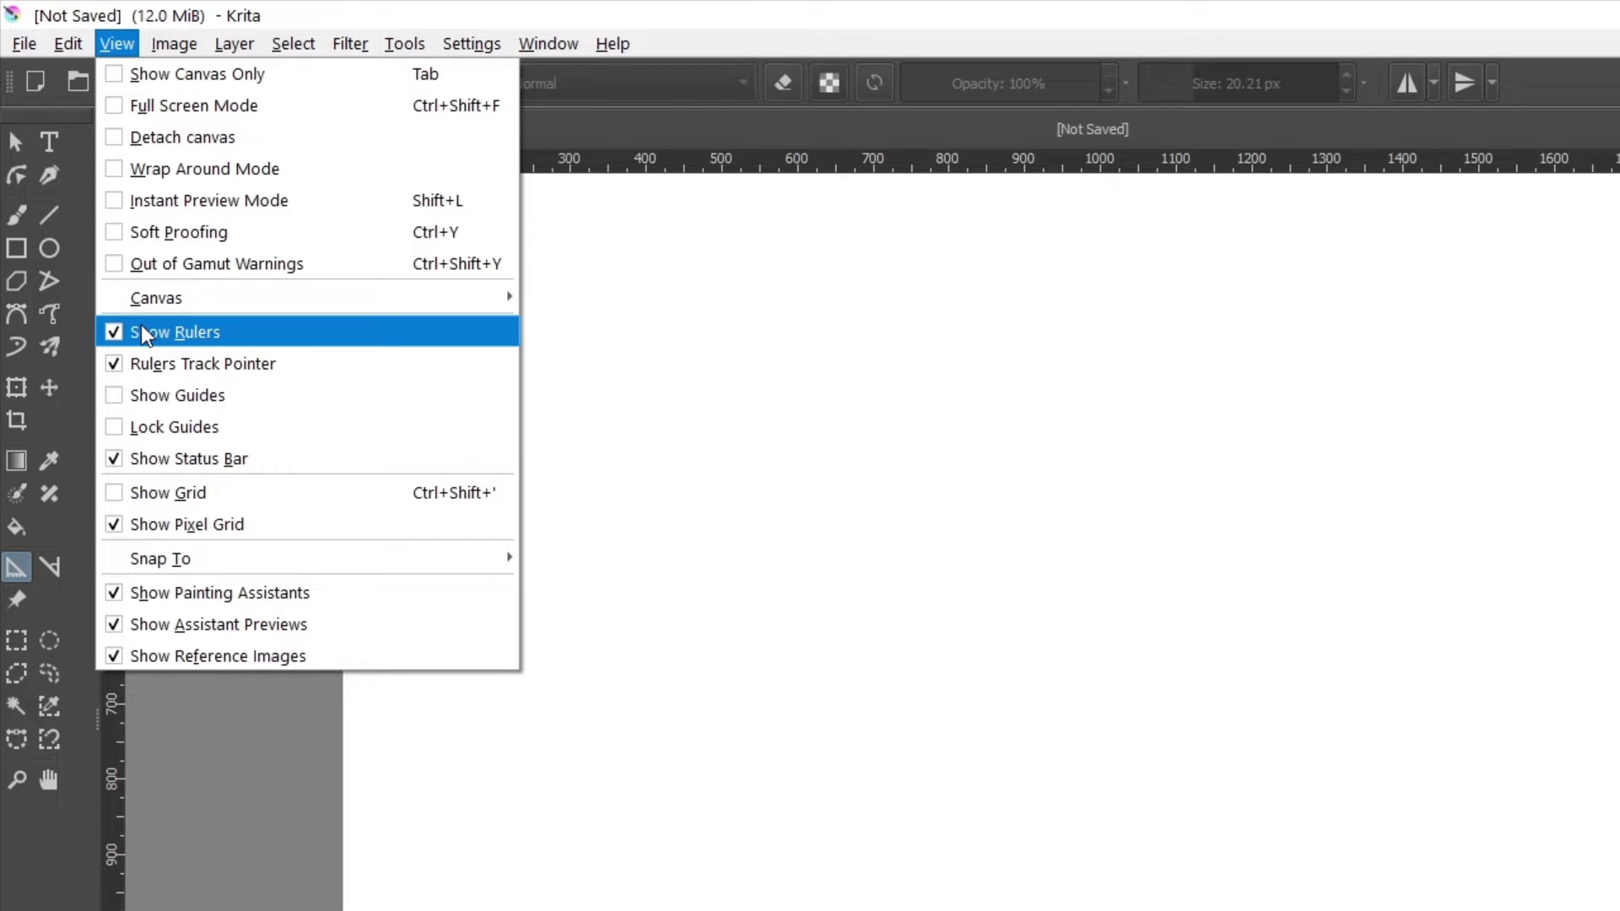
key(Escape)
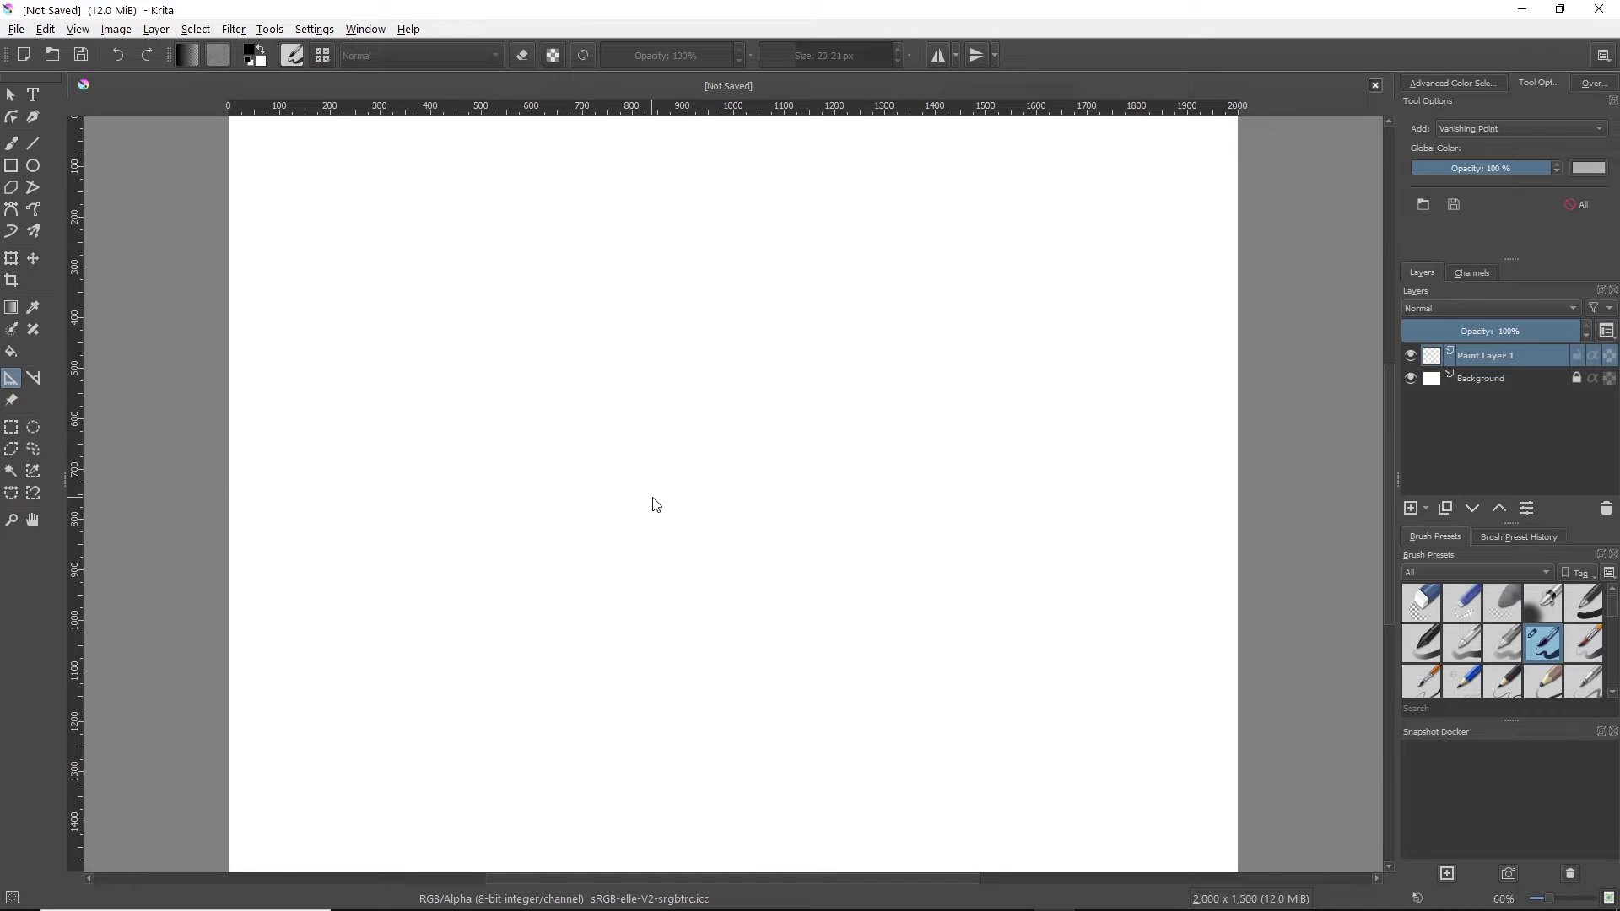
click(735, 494)
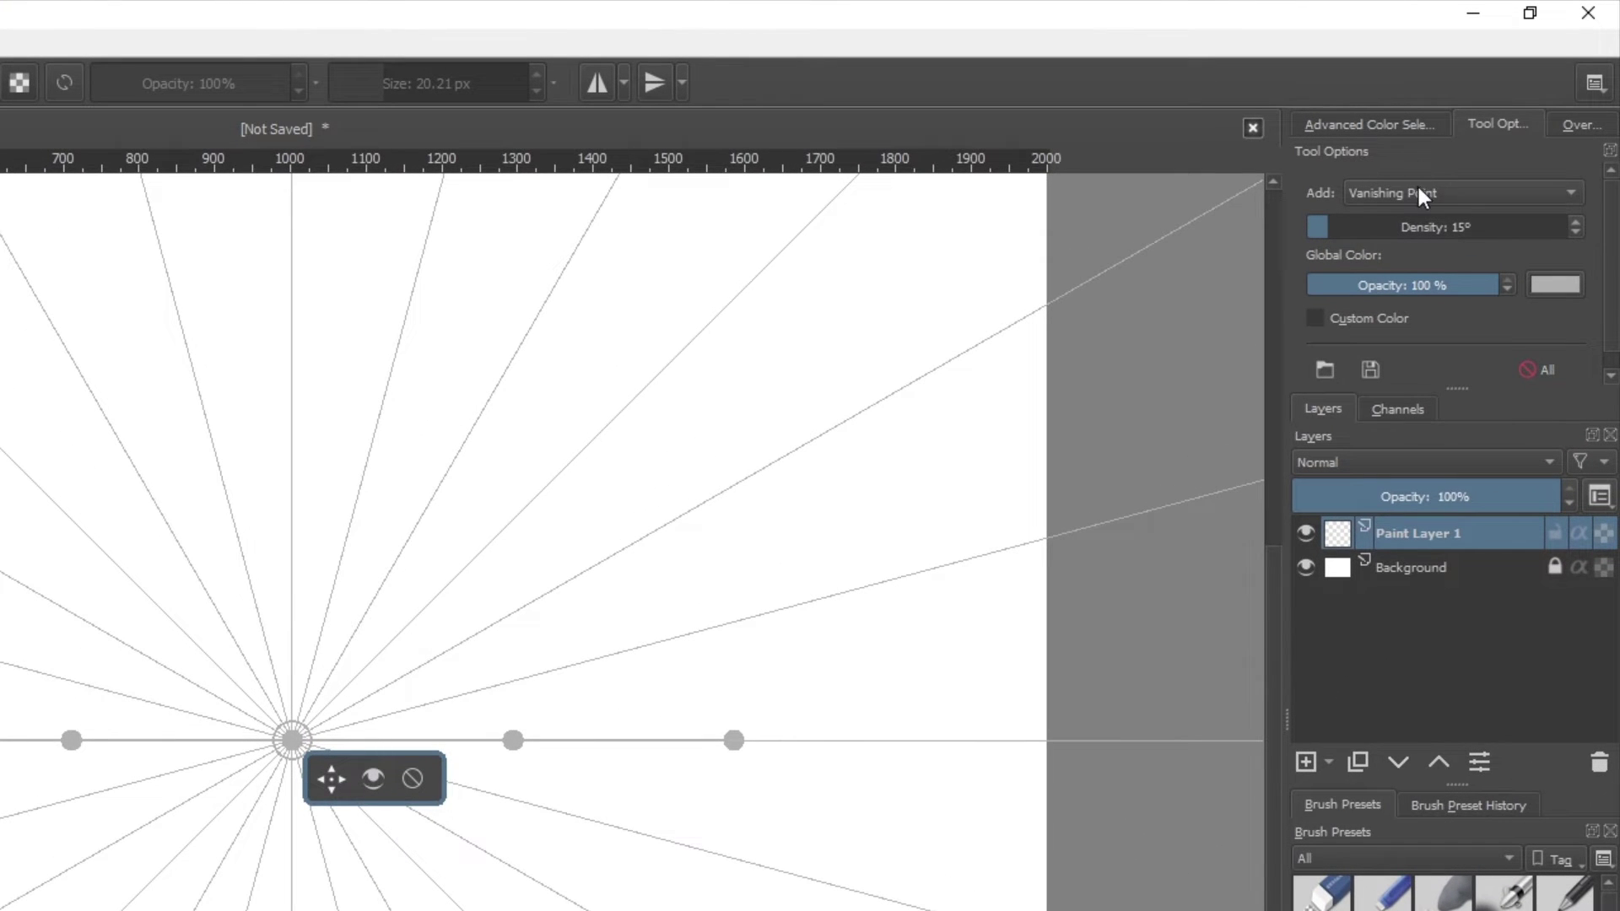
- Place vertical and horizontal Parallel Ruler assistants beside the canvas, then switch to the freehand brush
click(1454, 192)
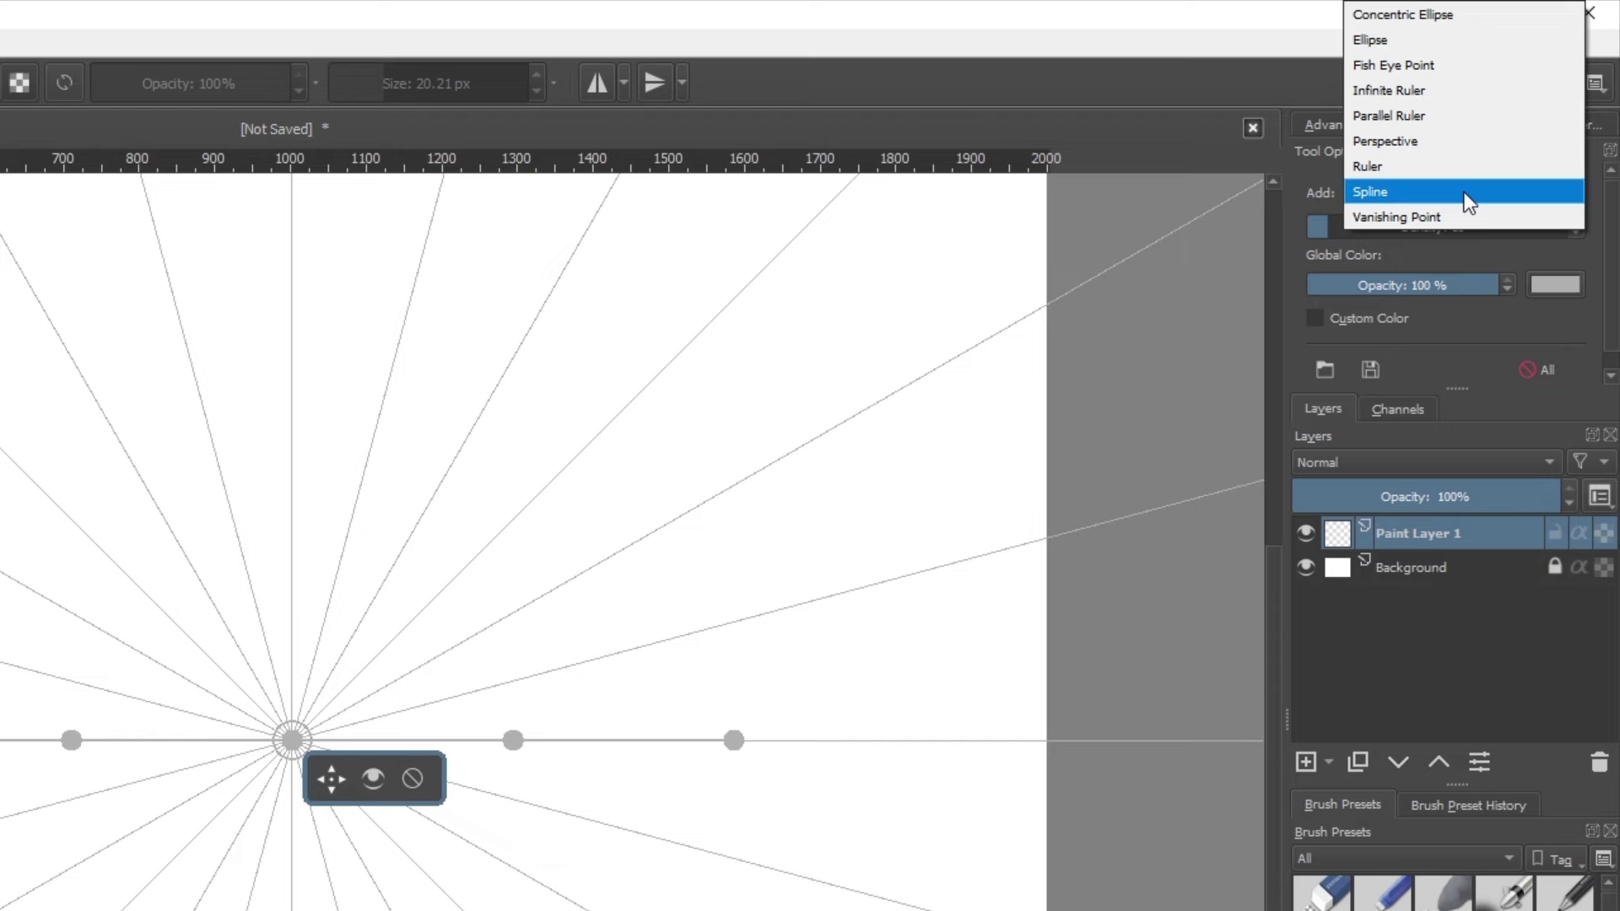
click(1464, 116)
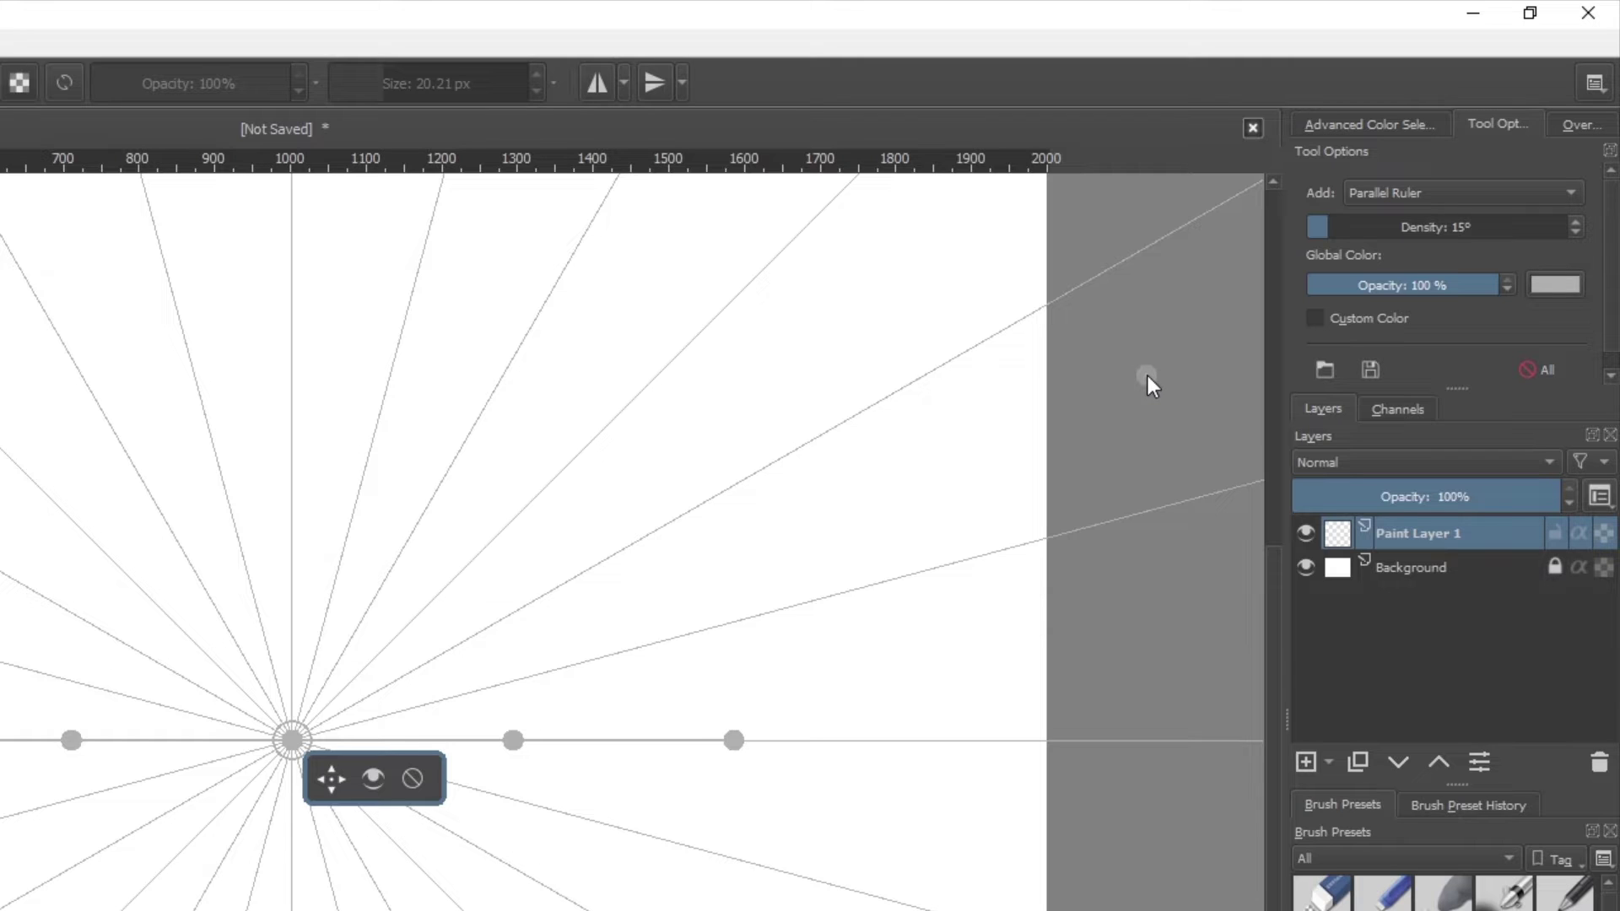
click(1147, 599)
drag(1177, 687, 897, 653)
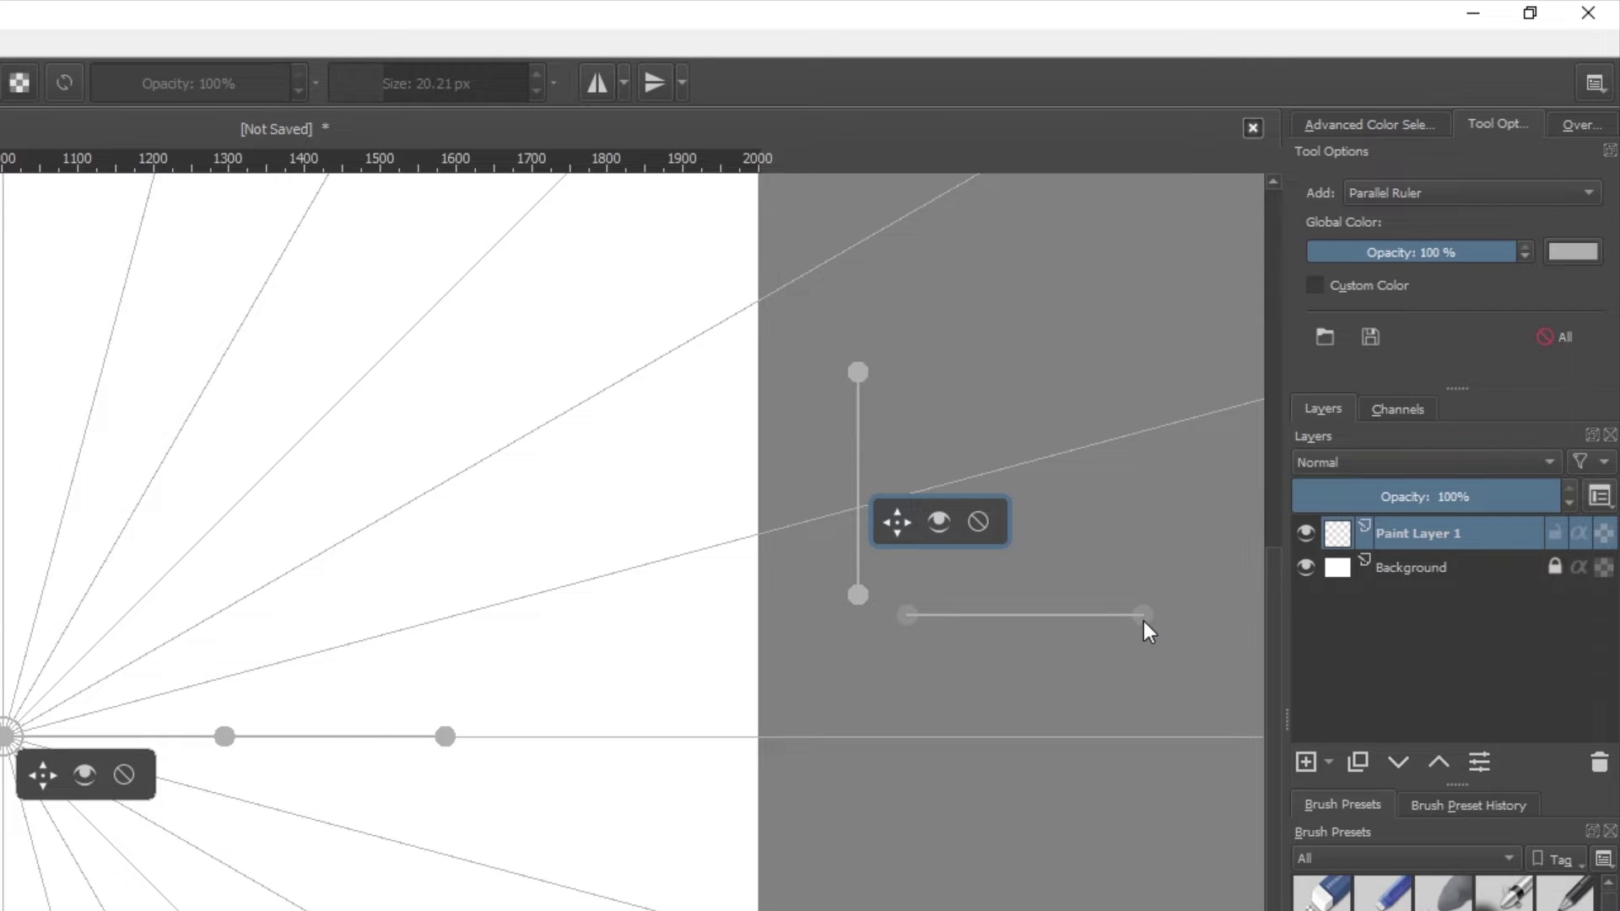
click(1142, 621)
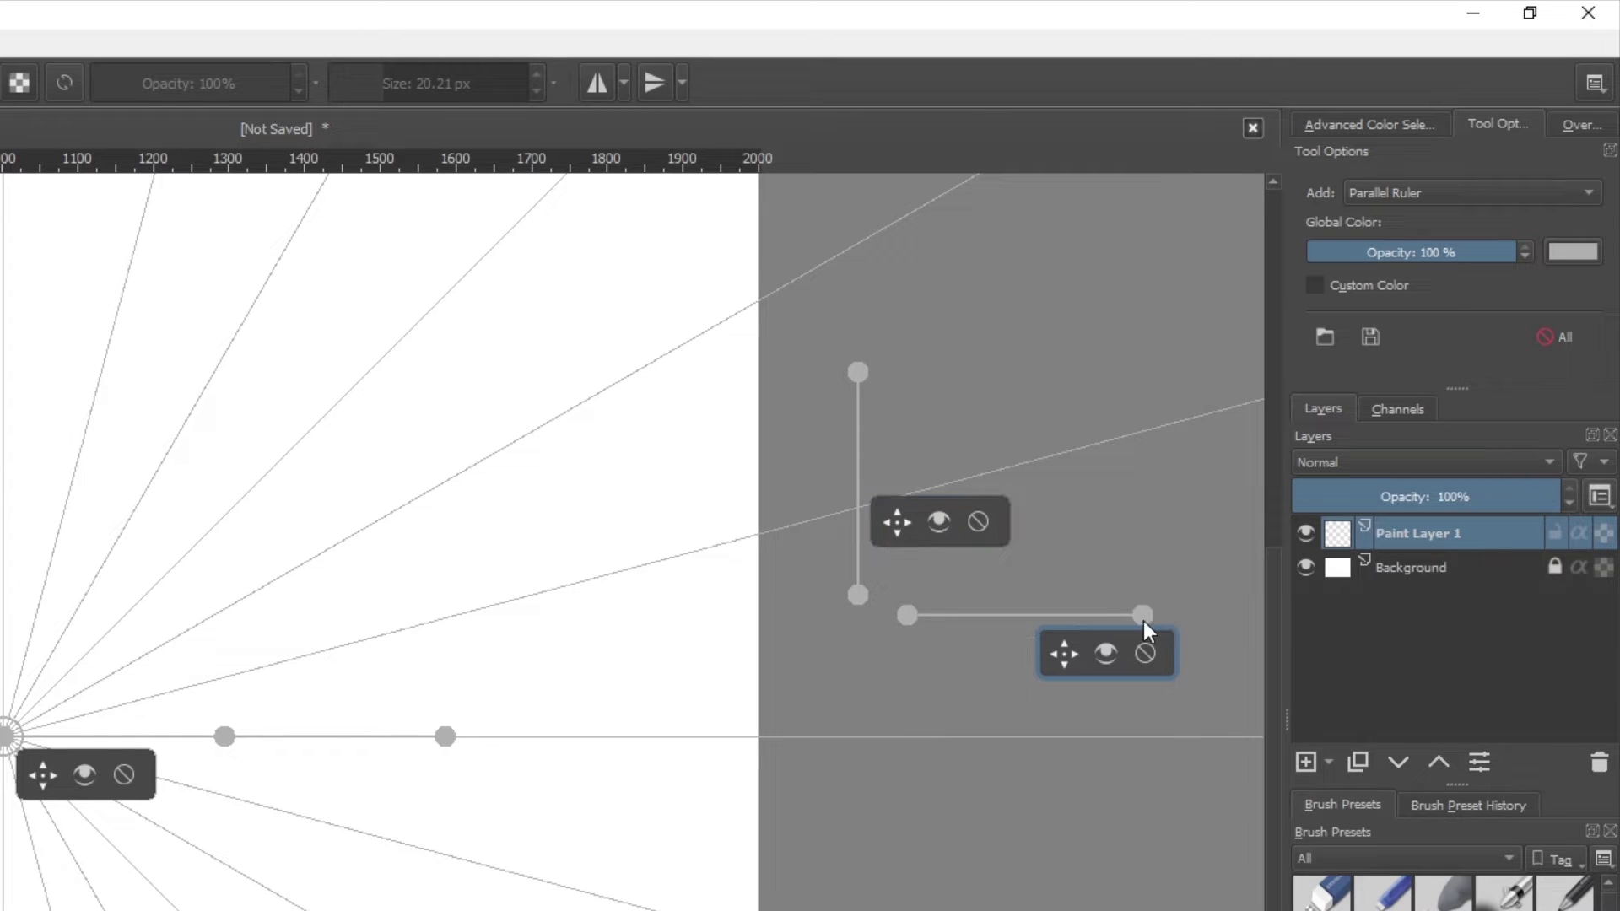
middle_click(864, 611)
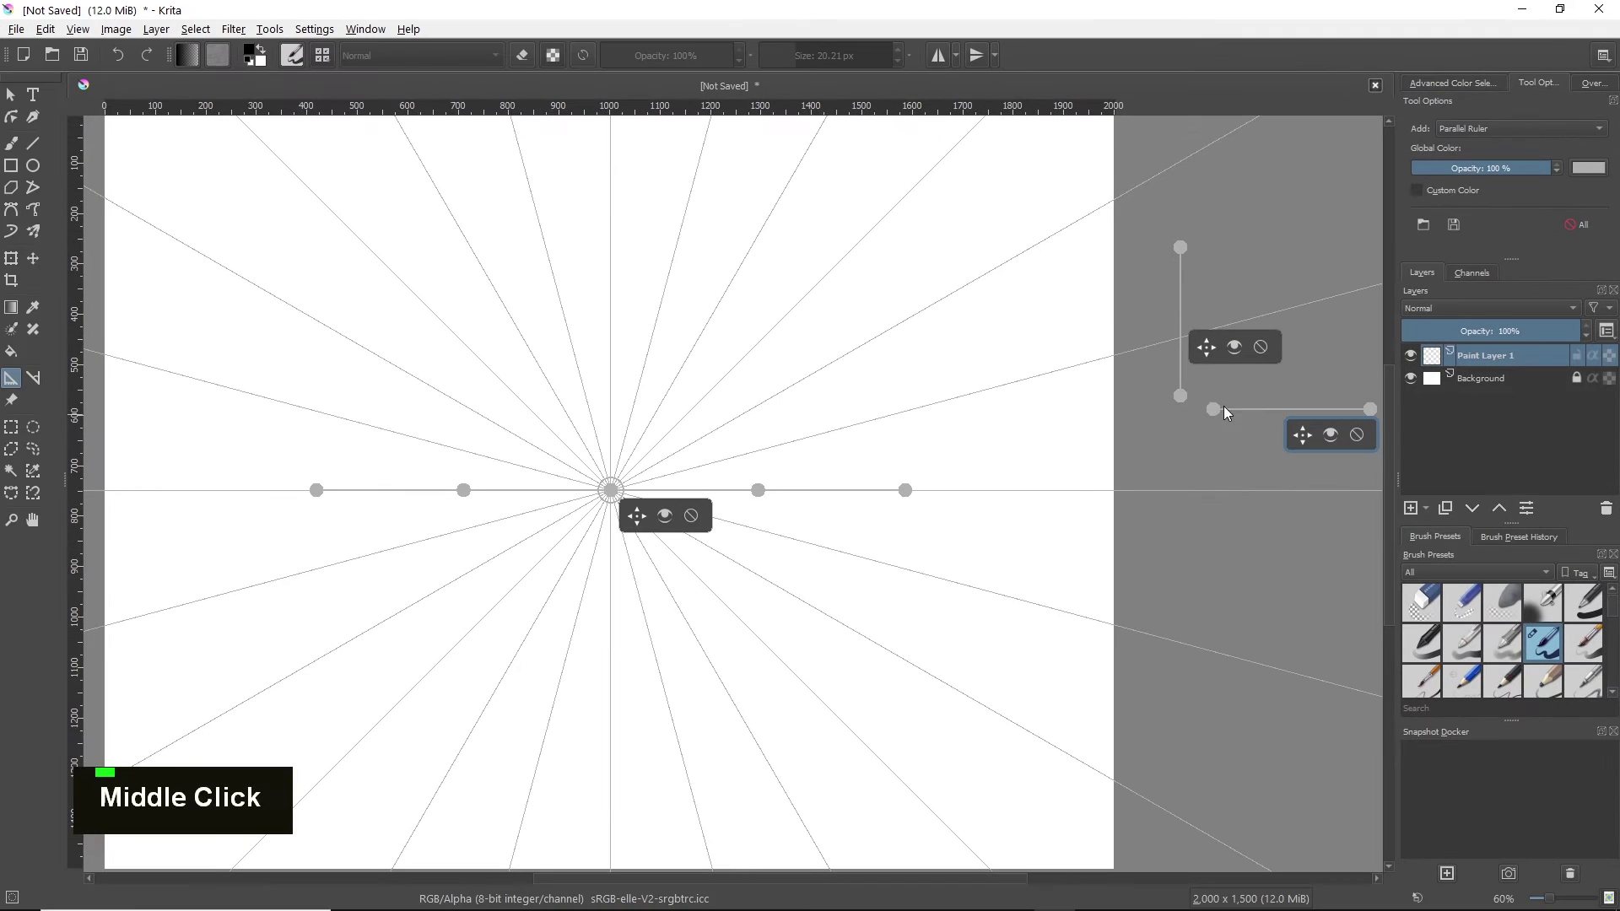
middle_click(571, 463)
middle_click(717, 456)
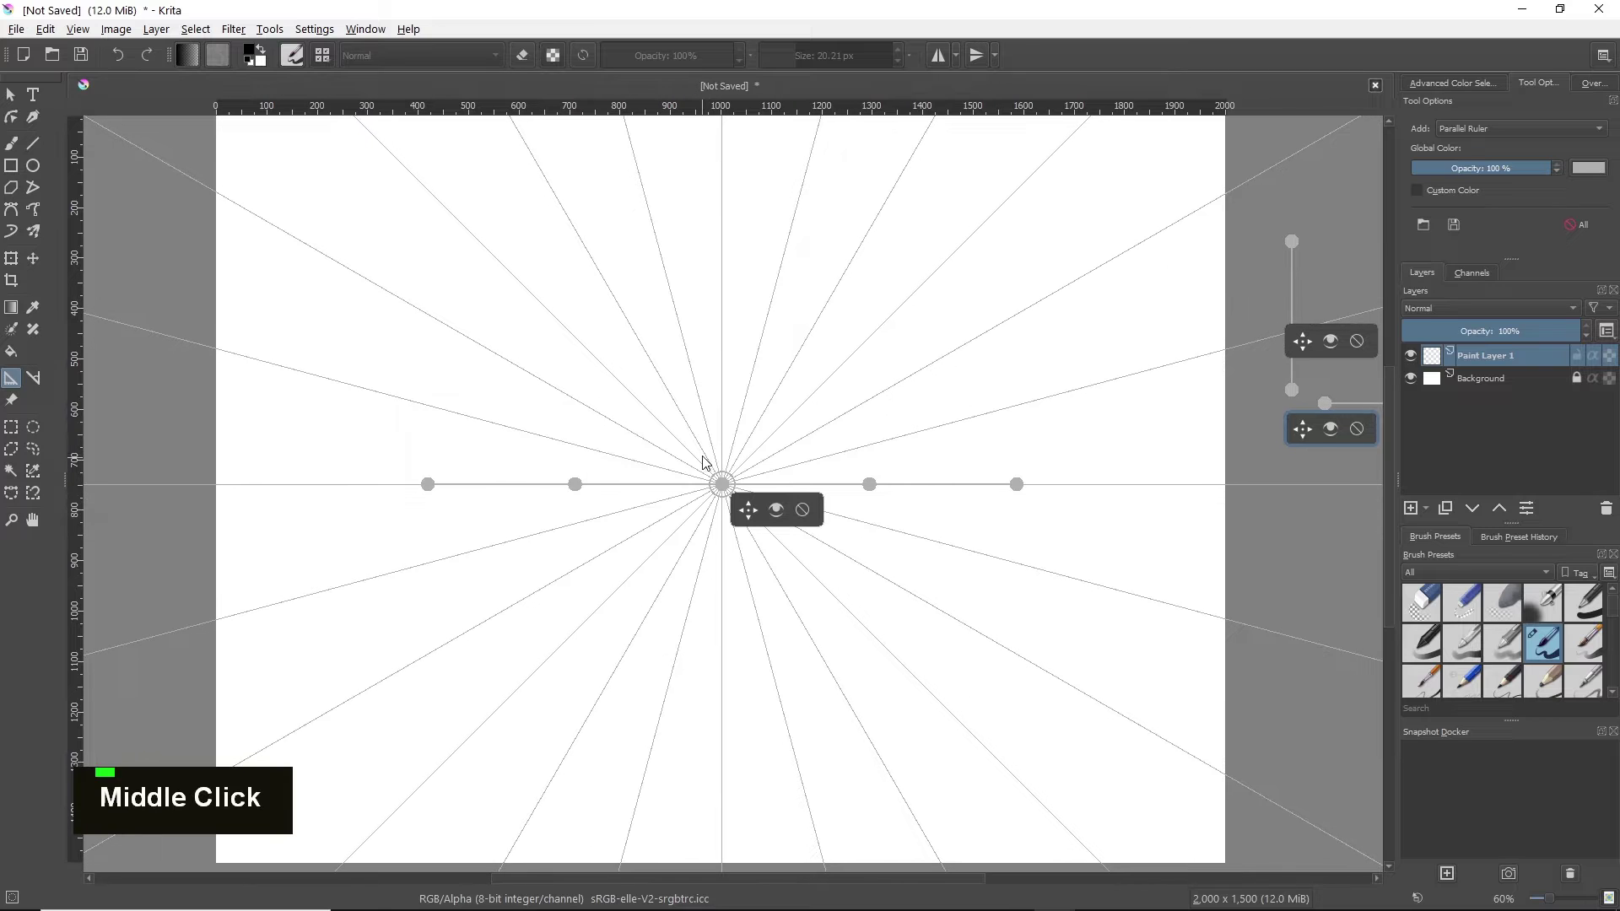
middle_click(1114, 396)
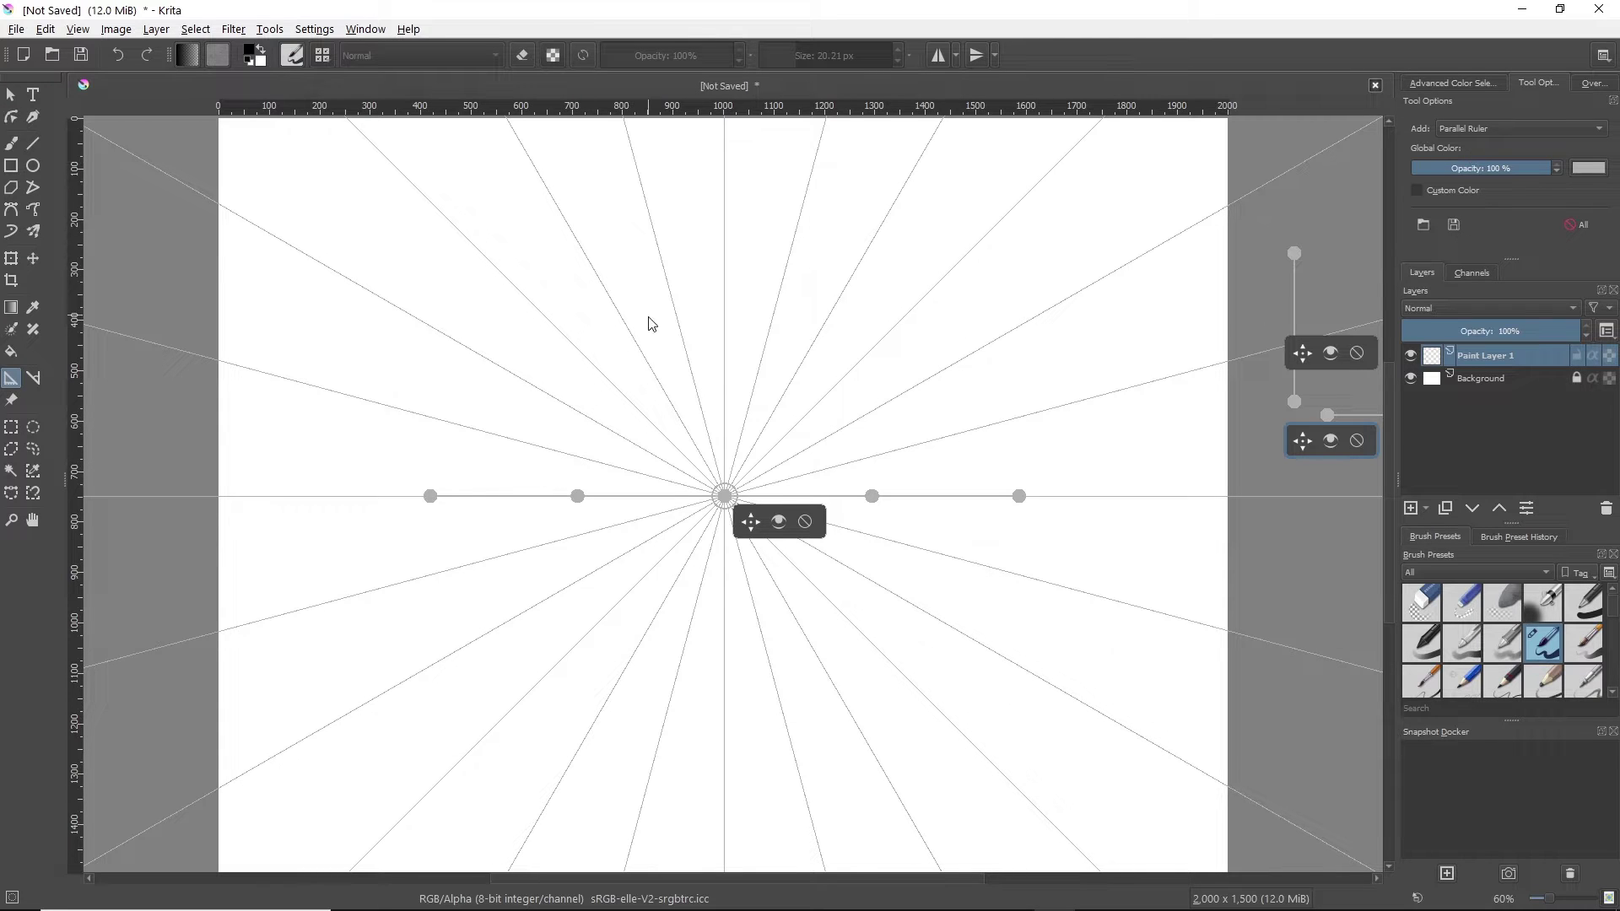
key(b)
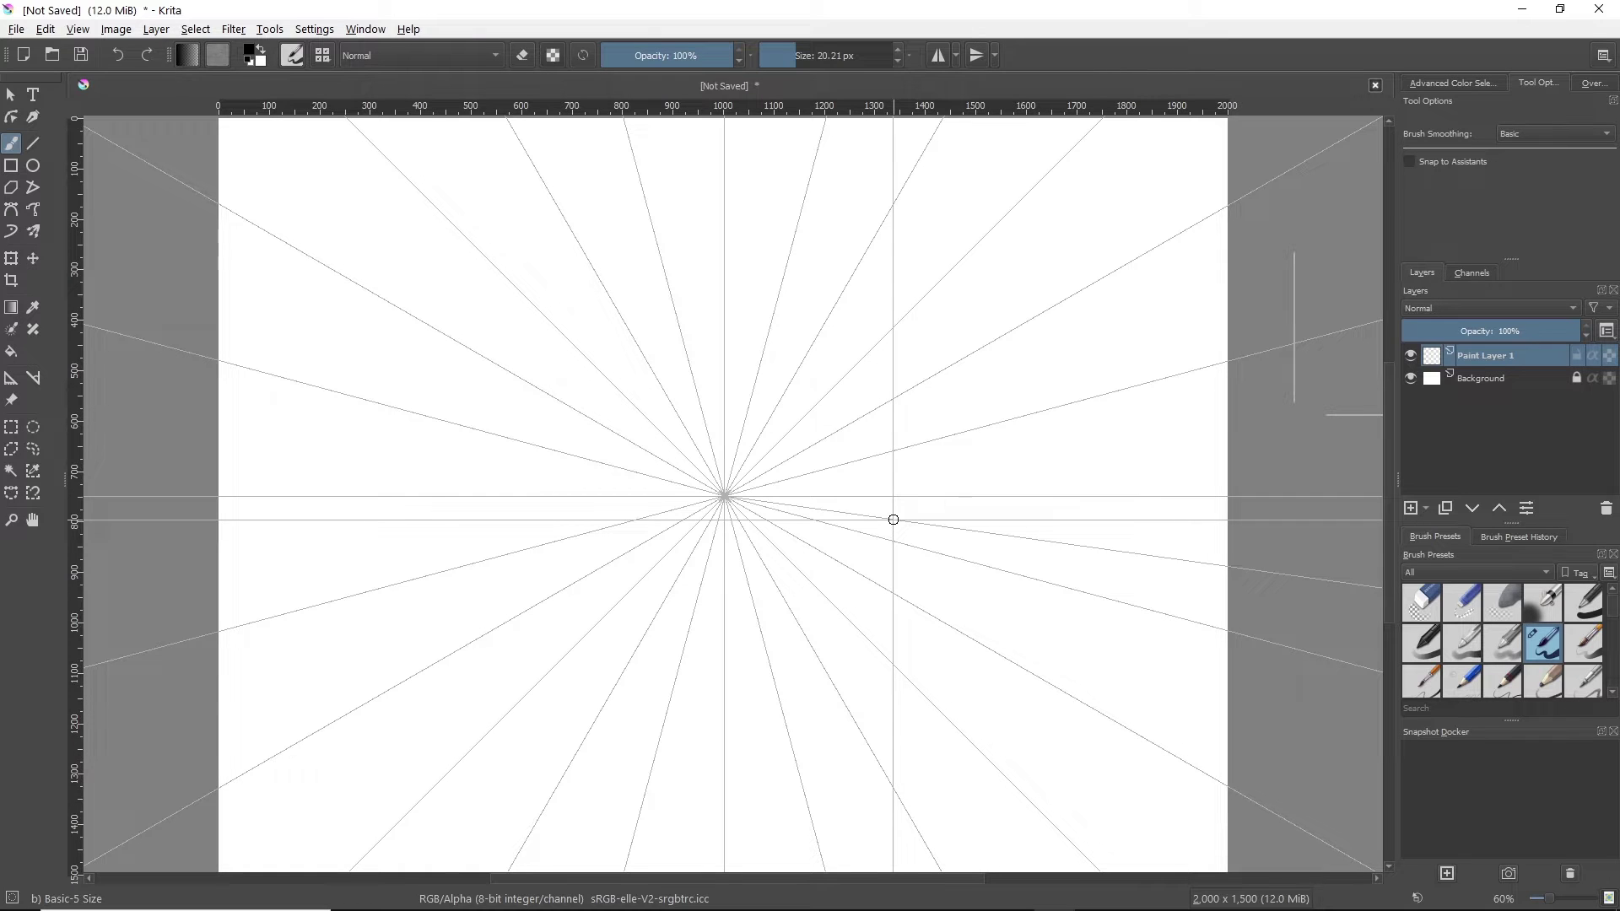
- Undo a test stroke and turn on Snap to Assistants for the freehand brush
mouse_move(894, 520)
mouse_down()
mouse_move(902, 428)
mouse_move(909, 528)
mouse_up()
key(ctrl+z)
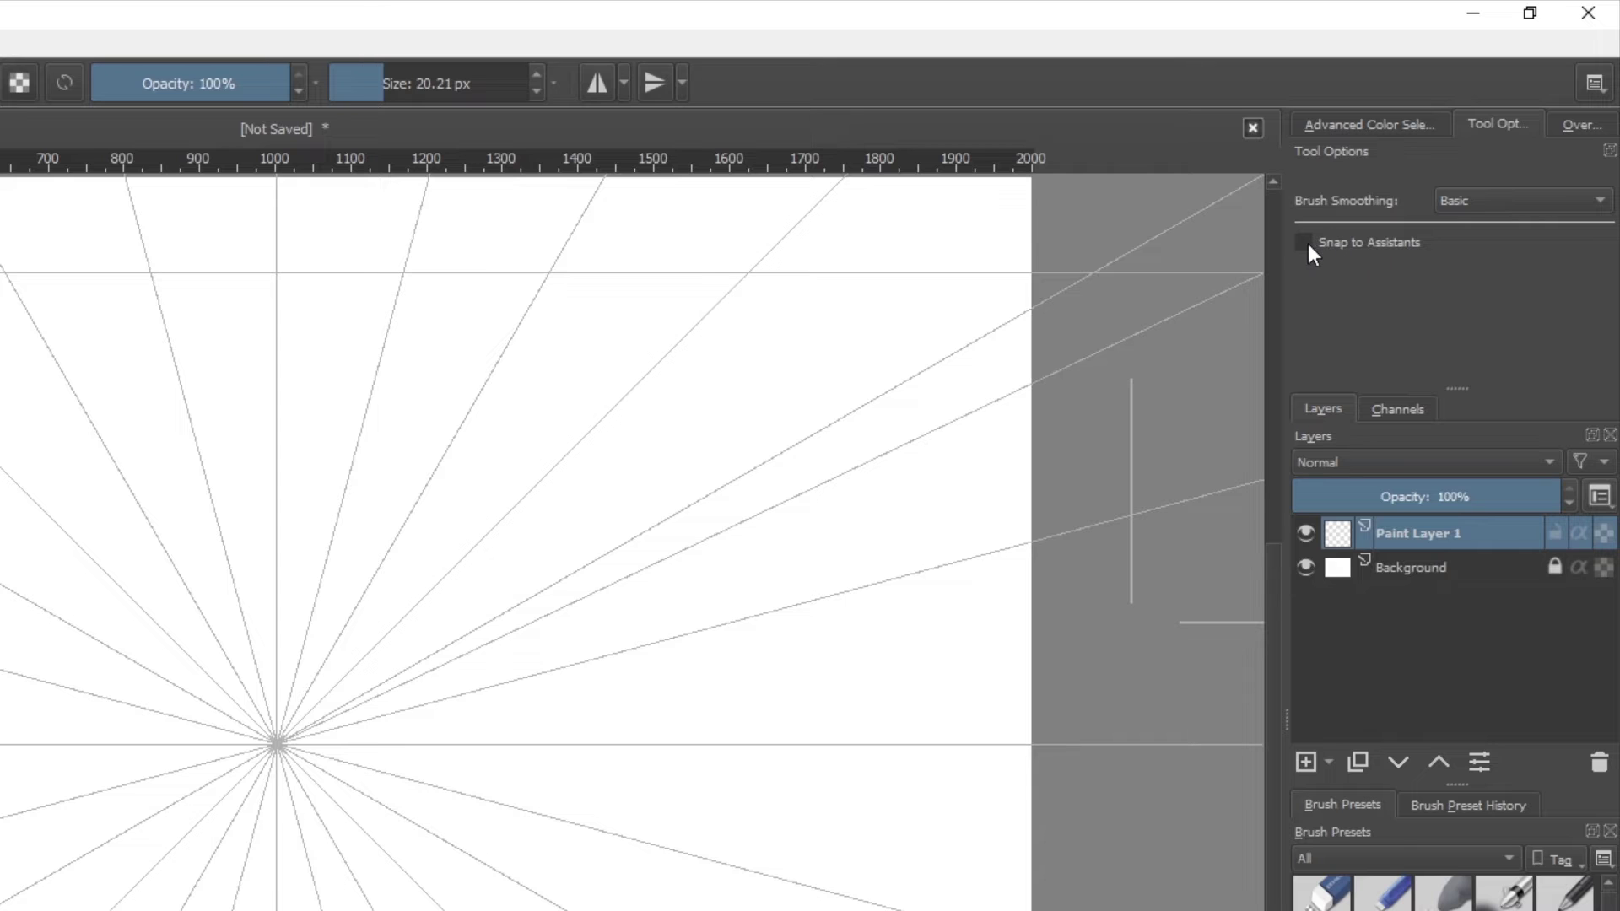
click(1303, 240)
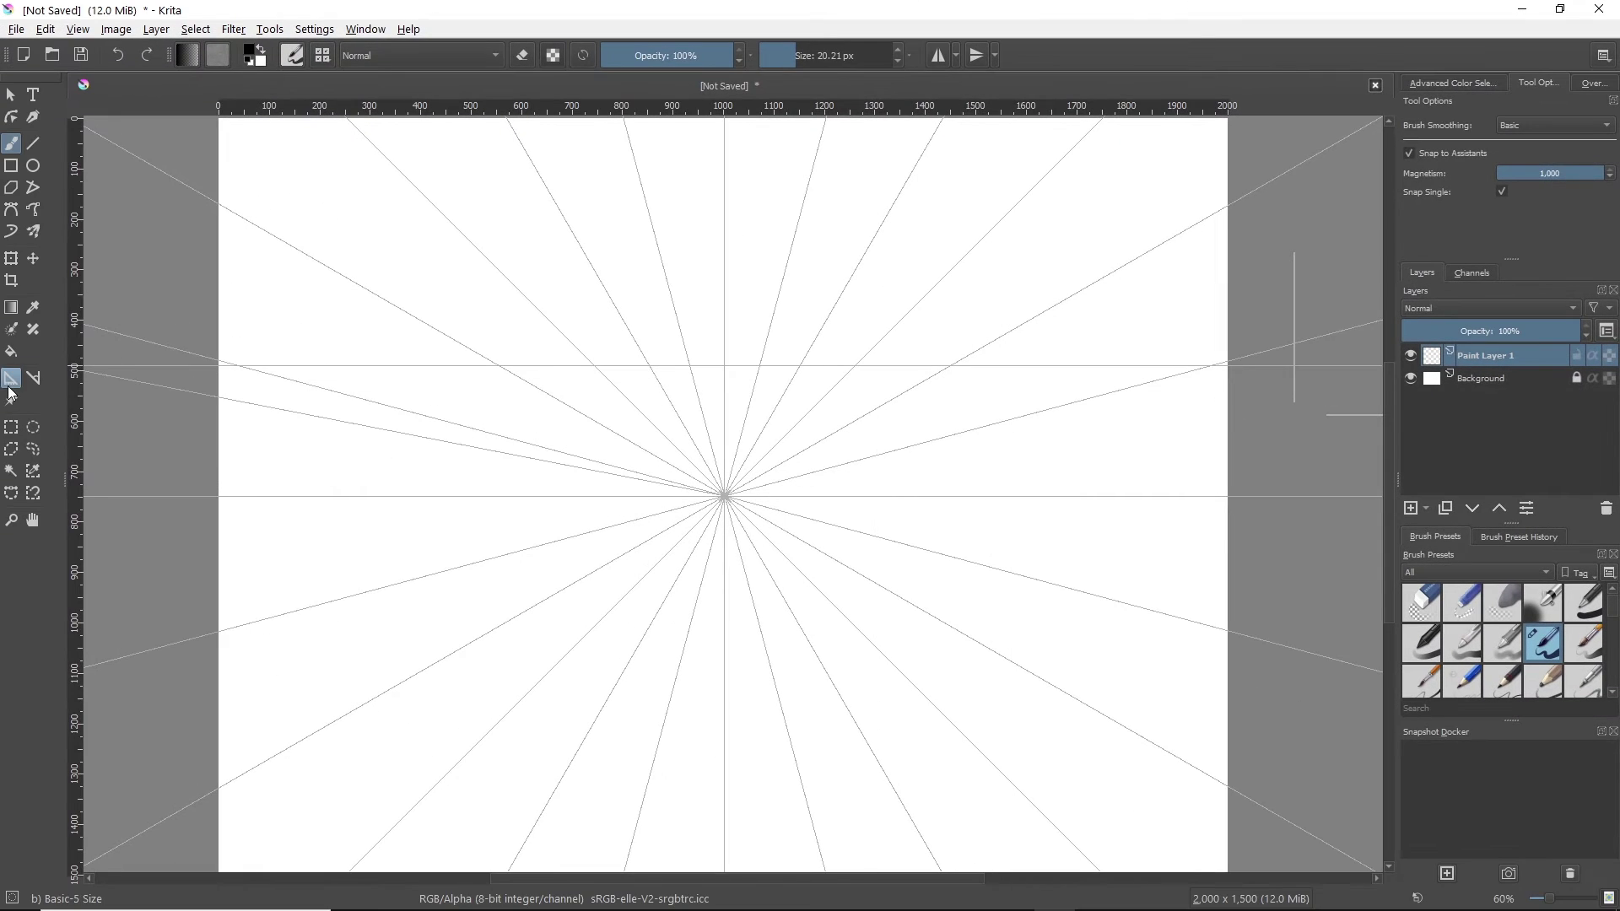
click(13, 380)
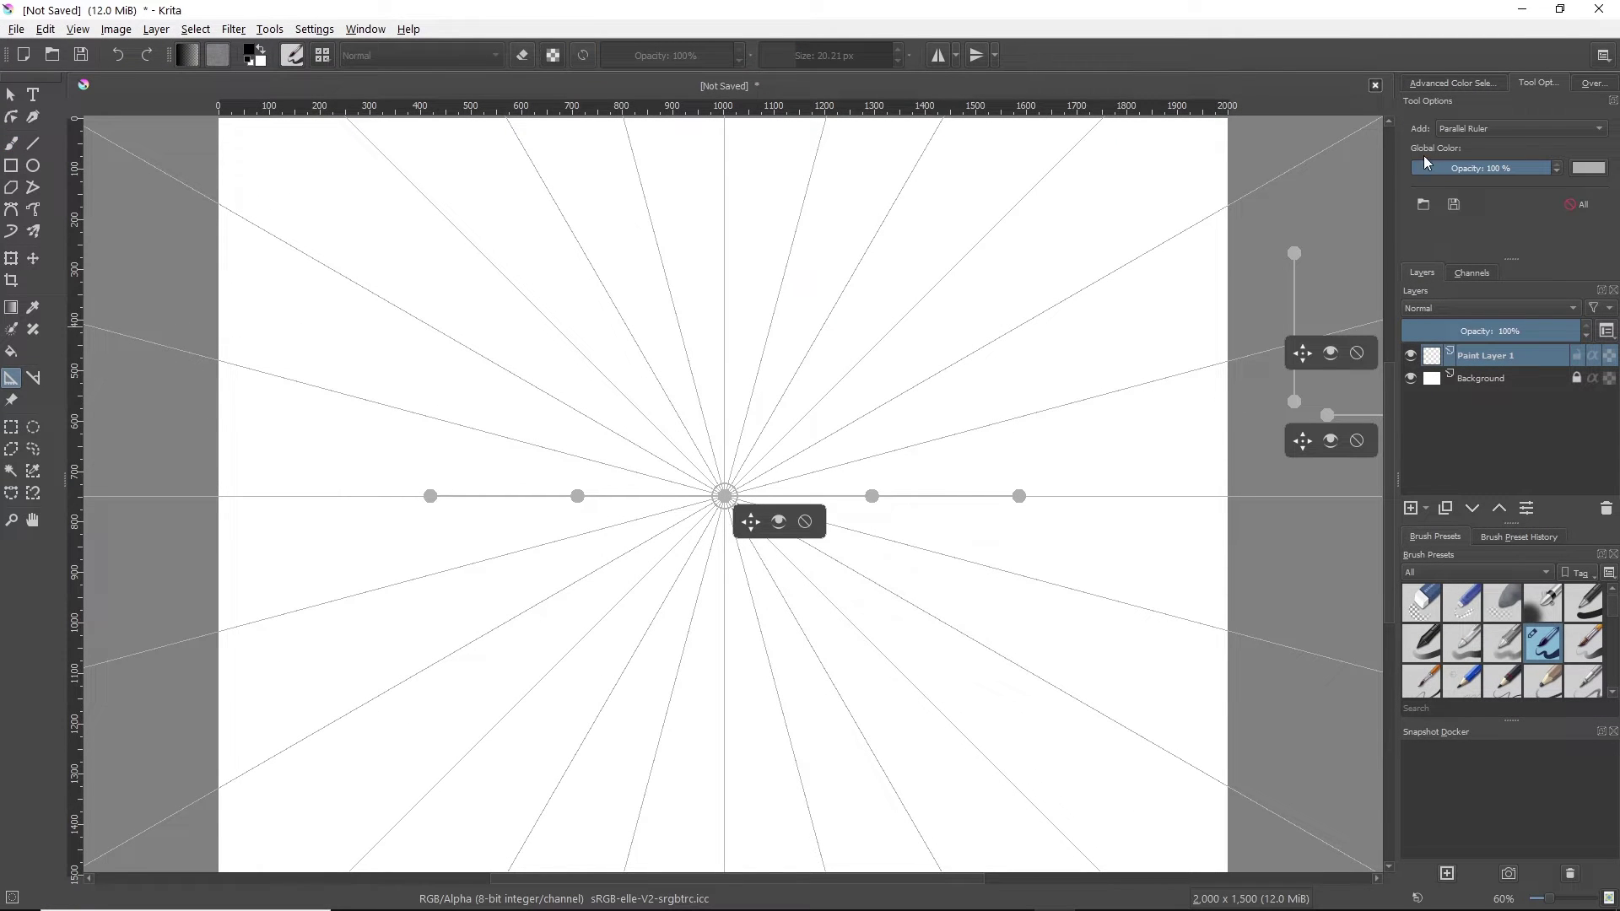
key(b)
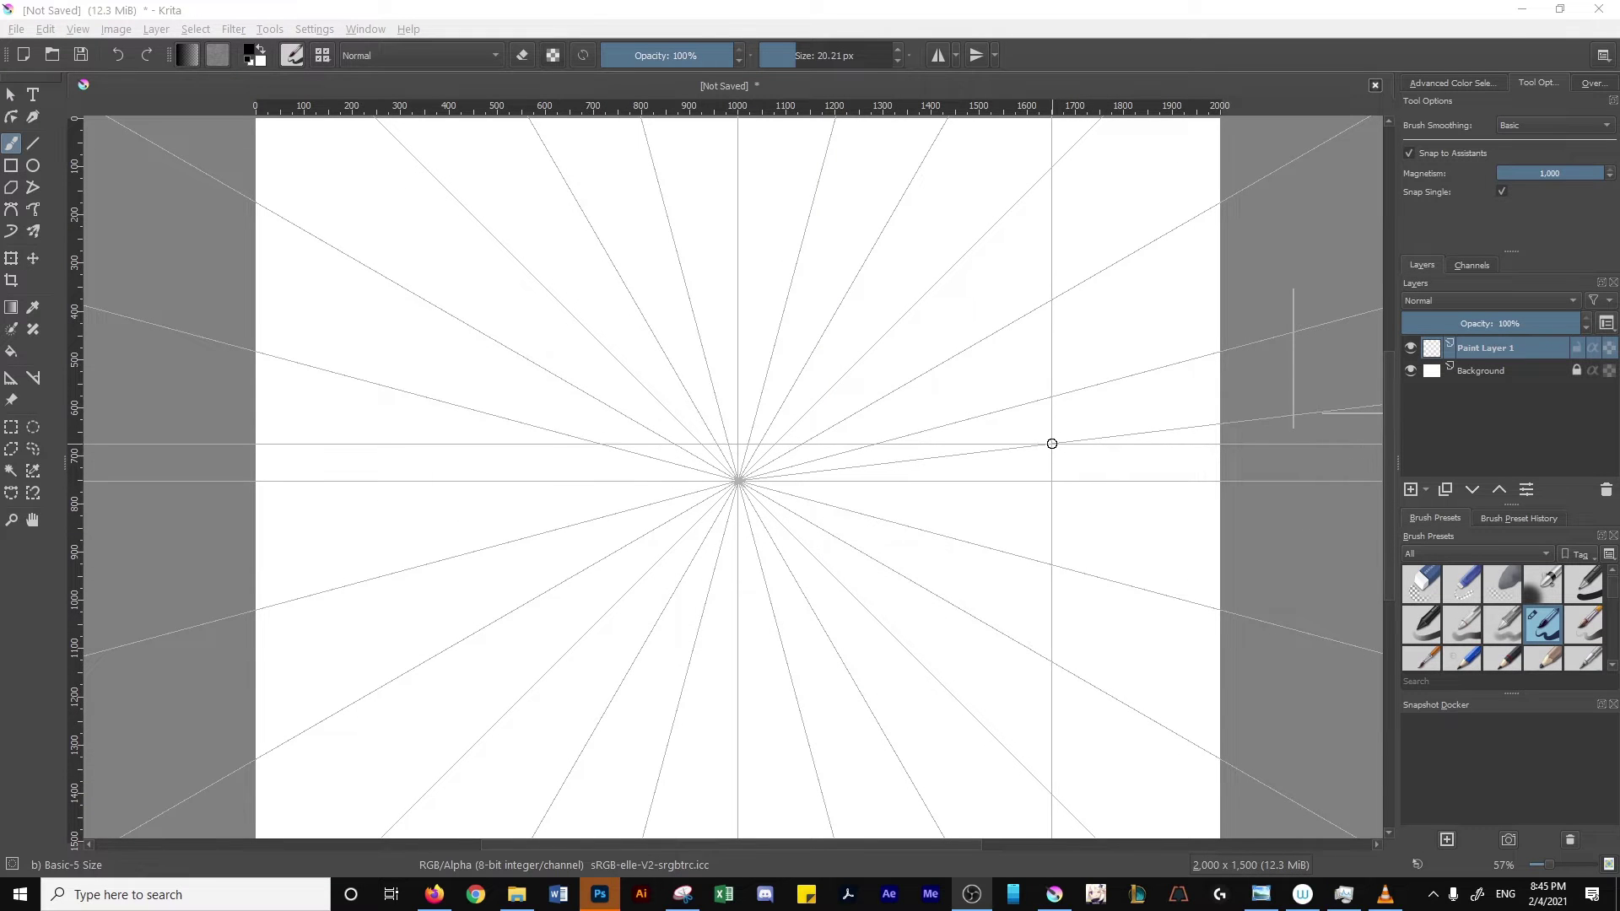
- Brush snapped vertical and lower edges over the first box, redrawing the slanted edge straight
drag(1054, 443, 1053, 517)
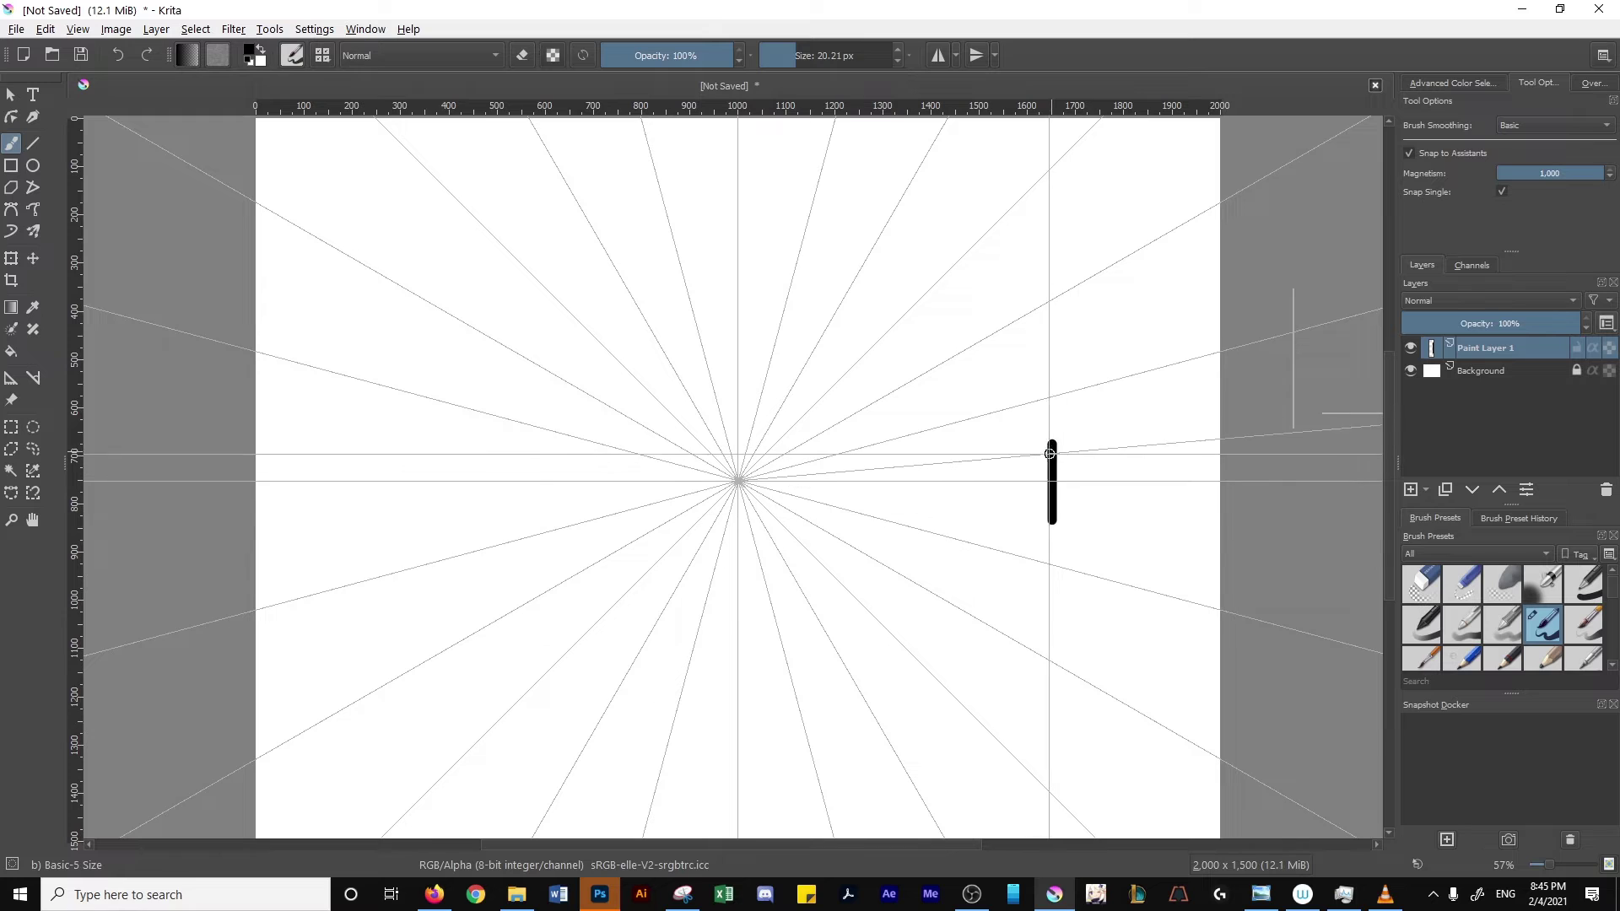
mouse_move(1070, 455)
mouse_down()
mouse_move(842, 470)
mouse_move(844, 503)
mouse_move(978, 501)
mouse_up()
key(ctrl+z)
key(ctrl+z)
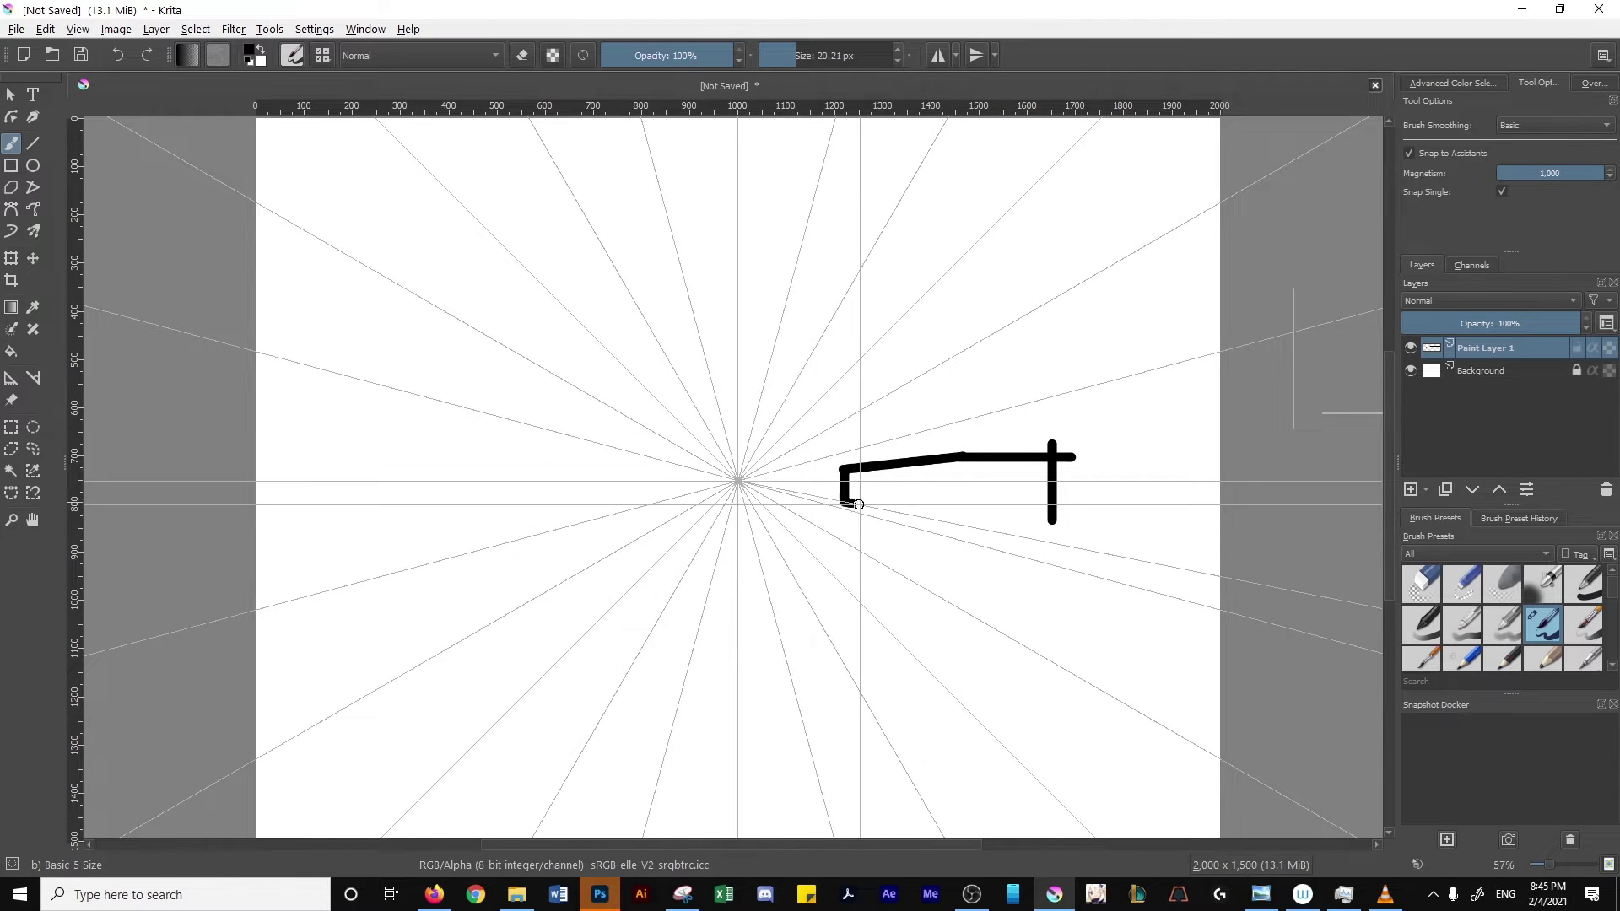
mouse_move(844, 503)
mouse_down()
mouse_move(1055, 544)
mouse_move(1052, 516)
mouse_up()
drag(961, 458, 961, 544)
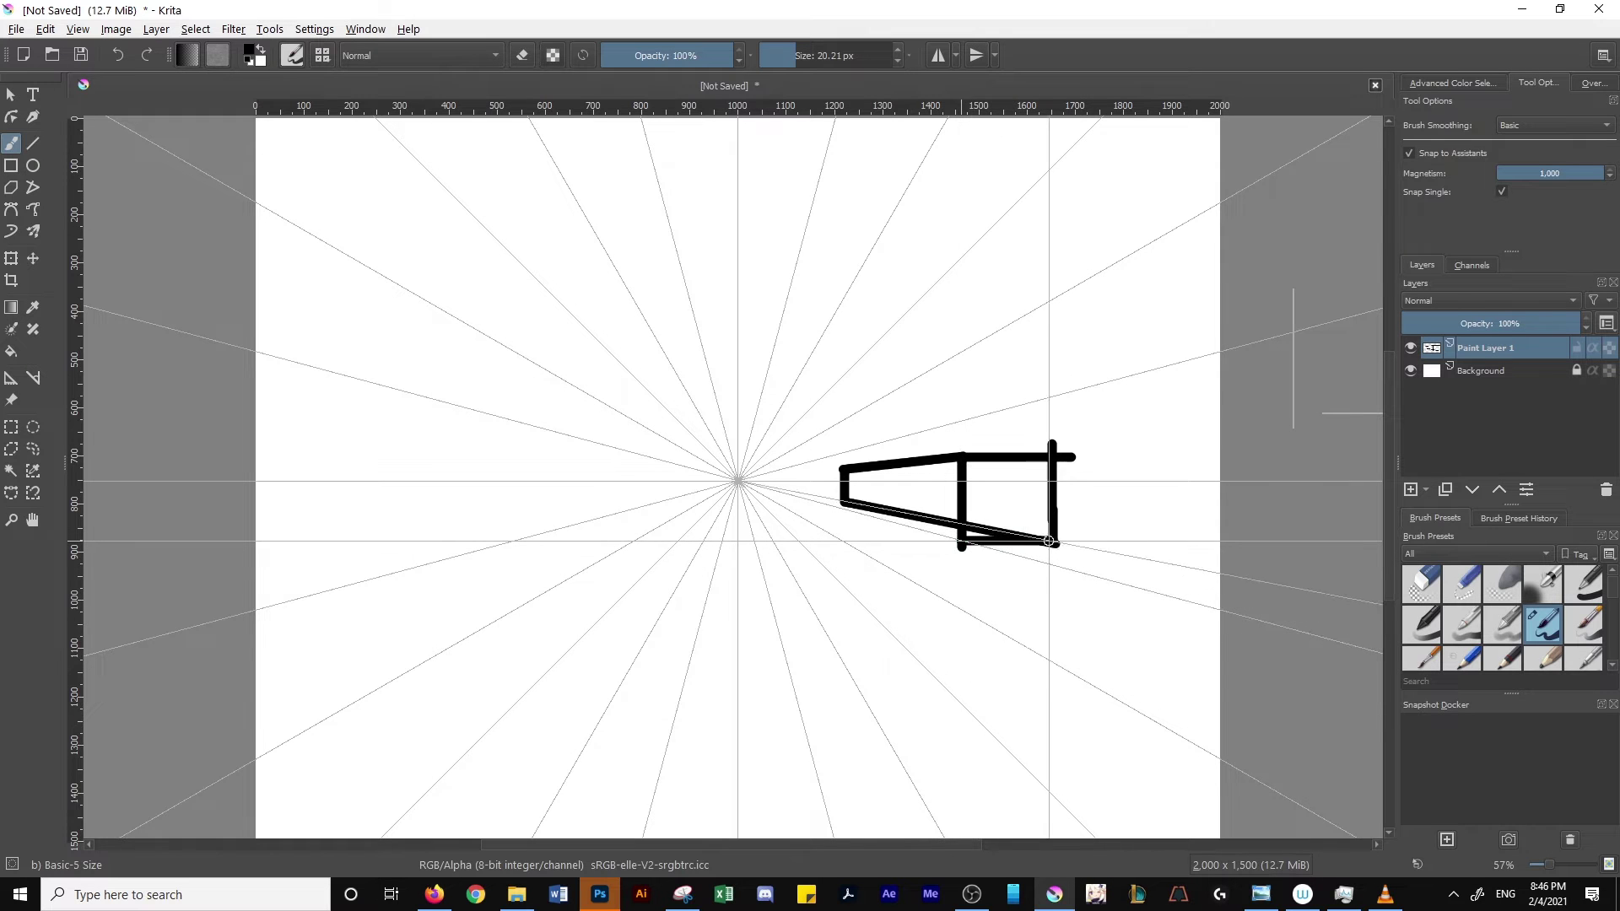
mouse_move(960, 543)
mouse_down()
mouse_move(1054, 543)
mouse_move(961, 545)
mouse_up()
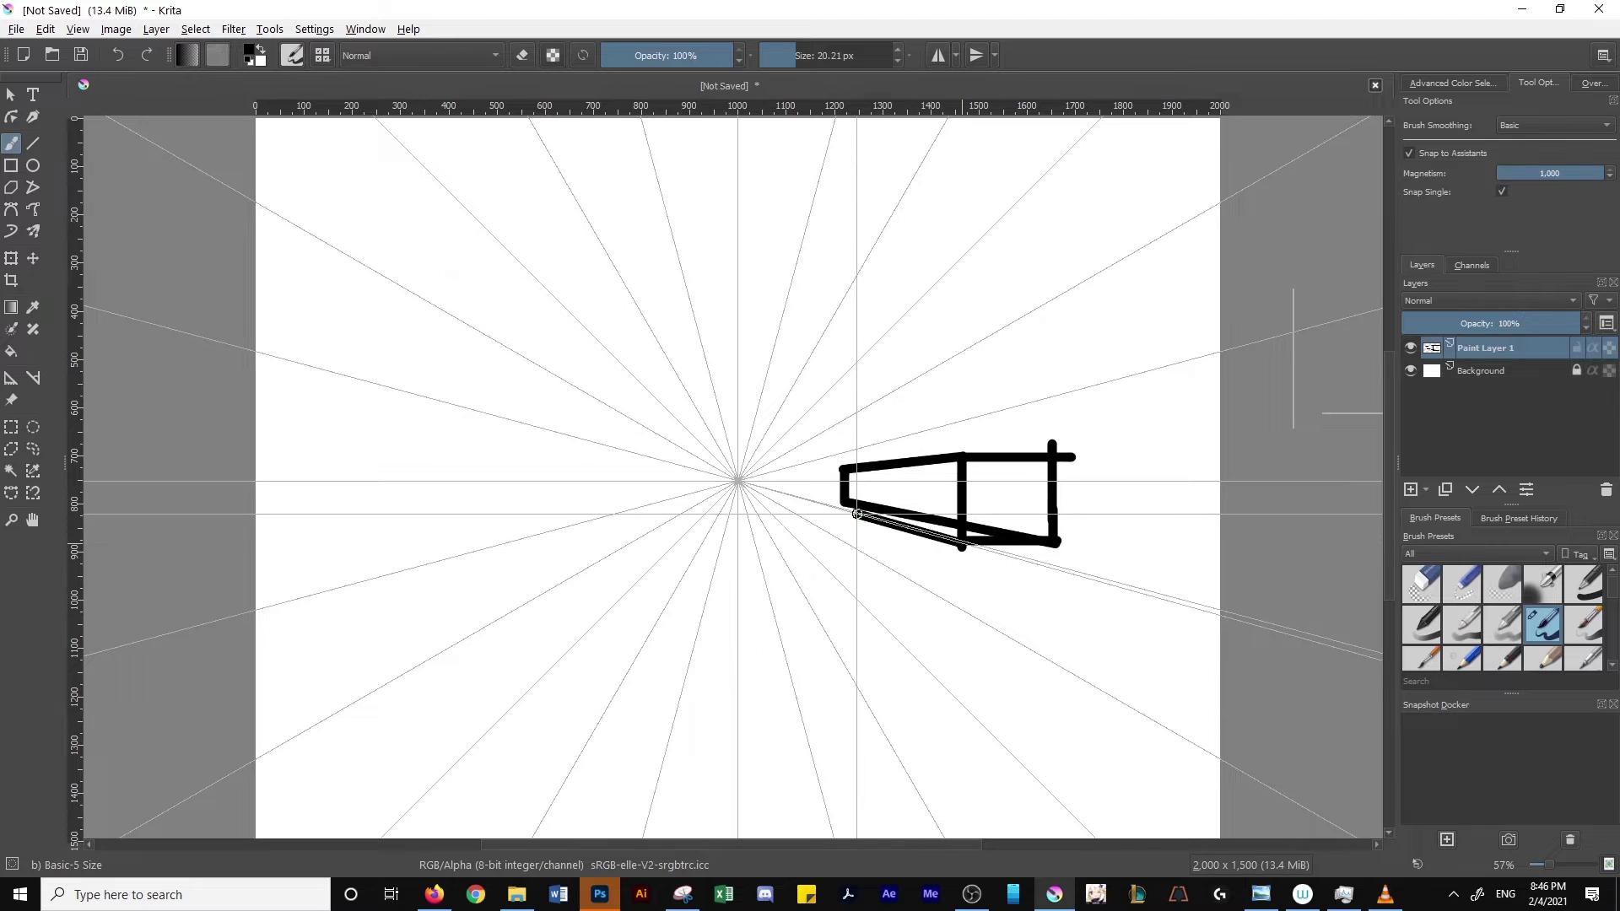
mouse_move(856, 513)
mouse_down()
mouse_move(961, 547)
mouse_move(847, 504)
mouse_up()
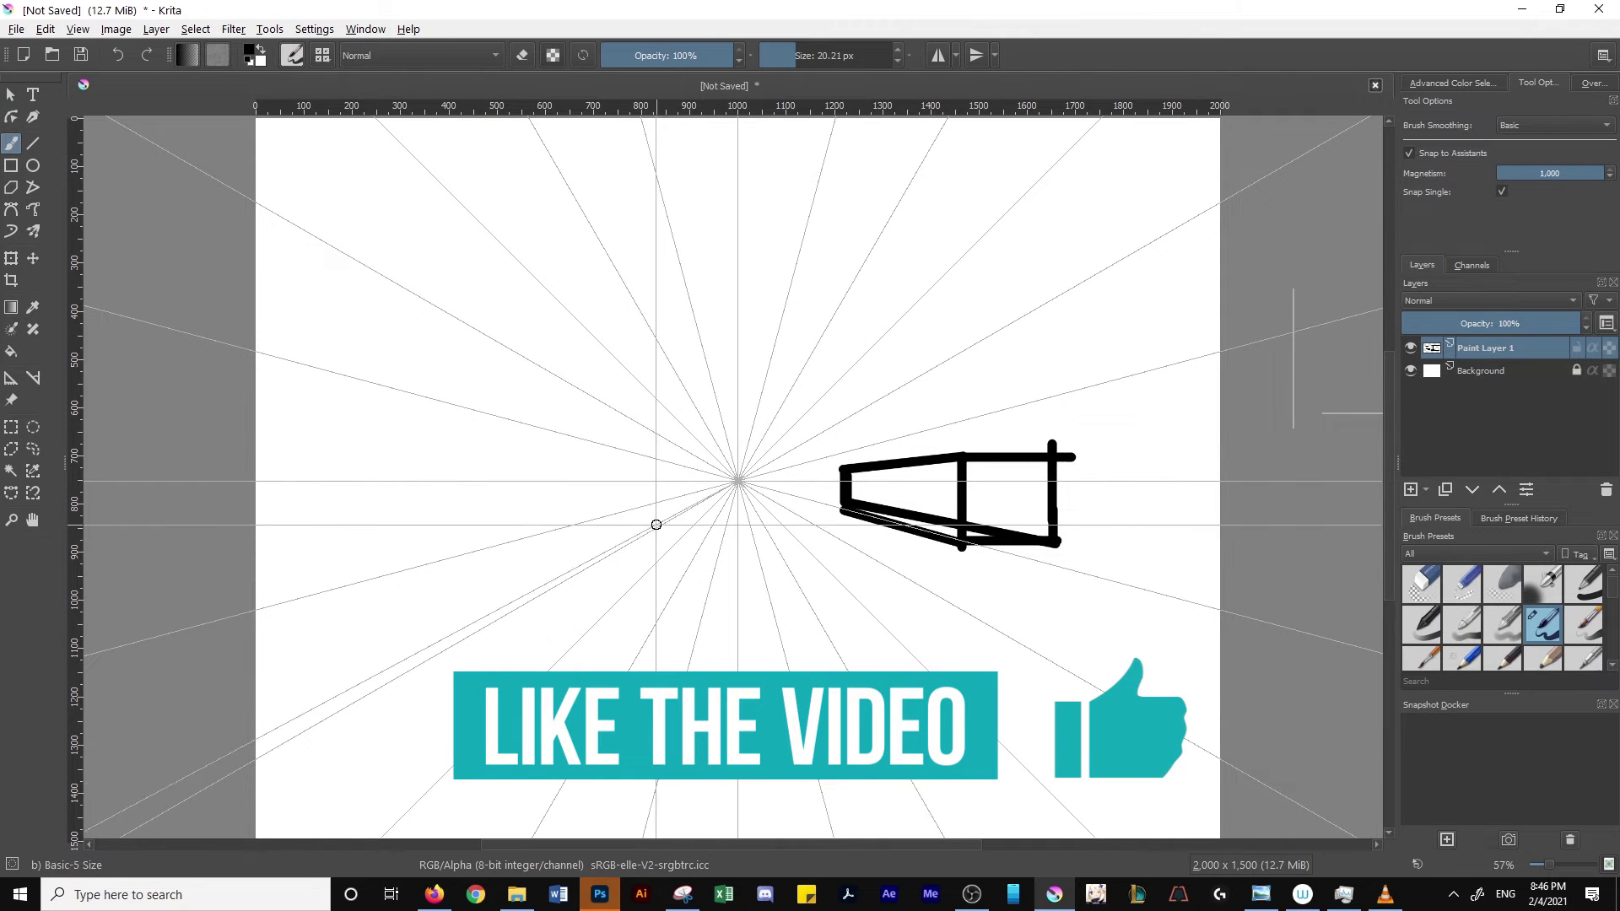
- Draw a rectangular box face left of centre with an edge receding toward the vanishing point
mouse_move(659, 524)
mouse_down()
mouse_move(554, 520)
mouse_move(554, 601)
mouse_up()
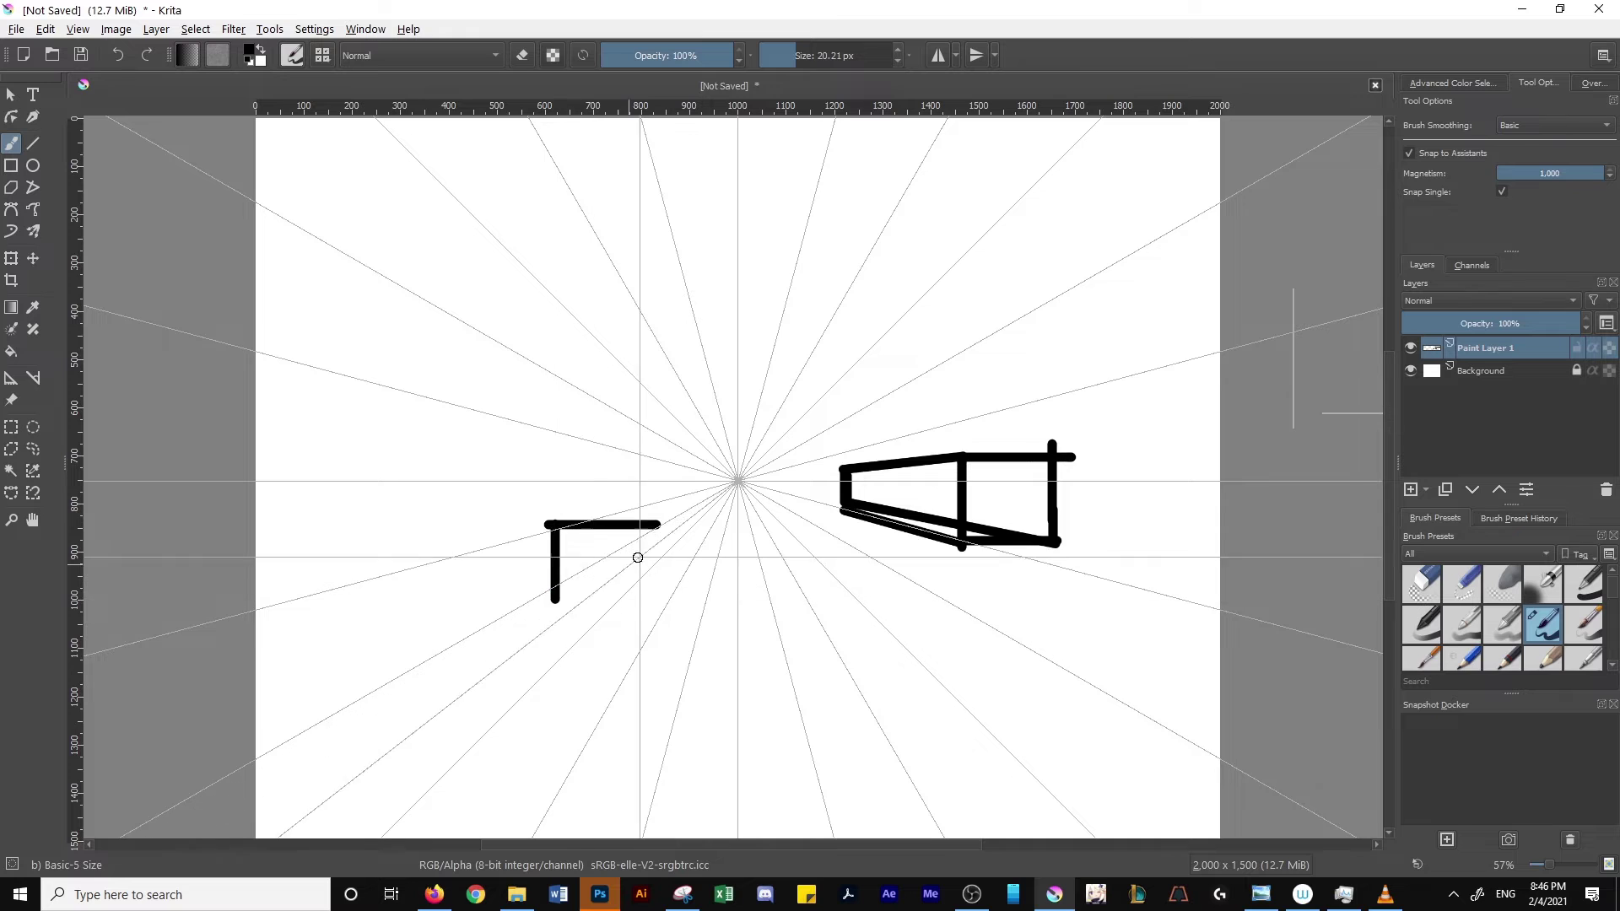
drag(655, 524, 654, 596)
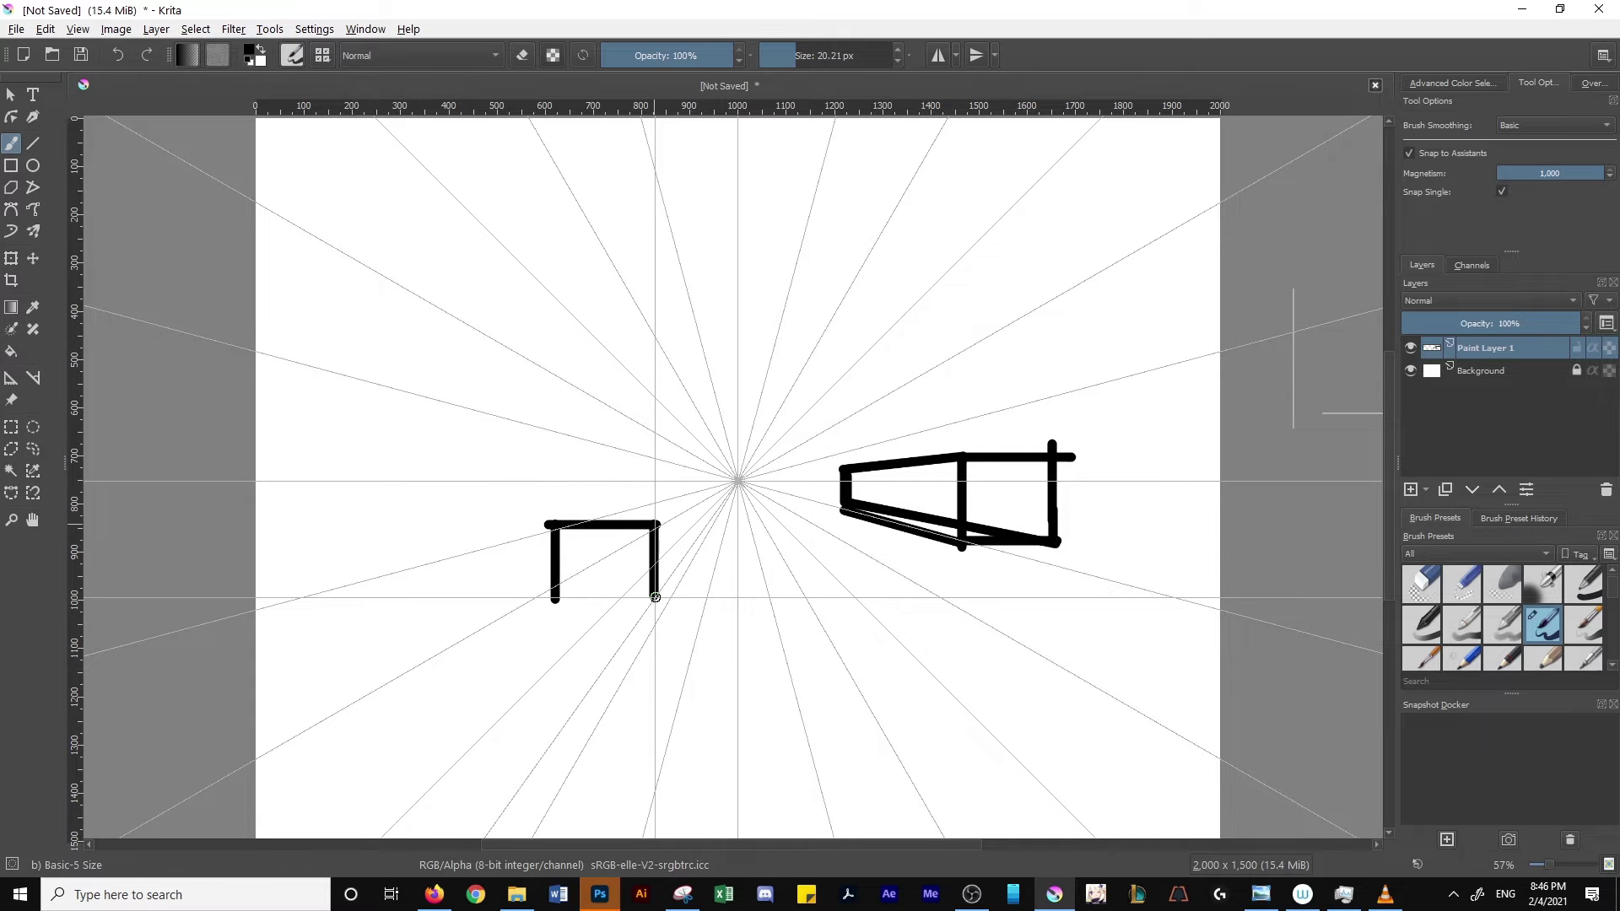
mouse_move(553, 602)
mouse_down()
mouse_move(682, 557)
mouse_move(708, 526)
mouse_up()
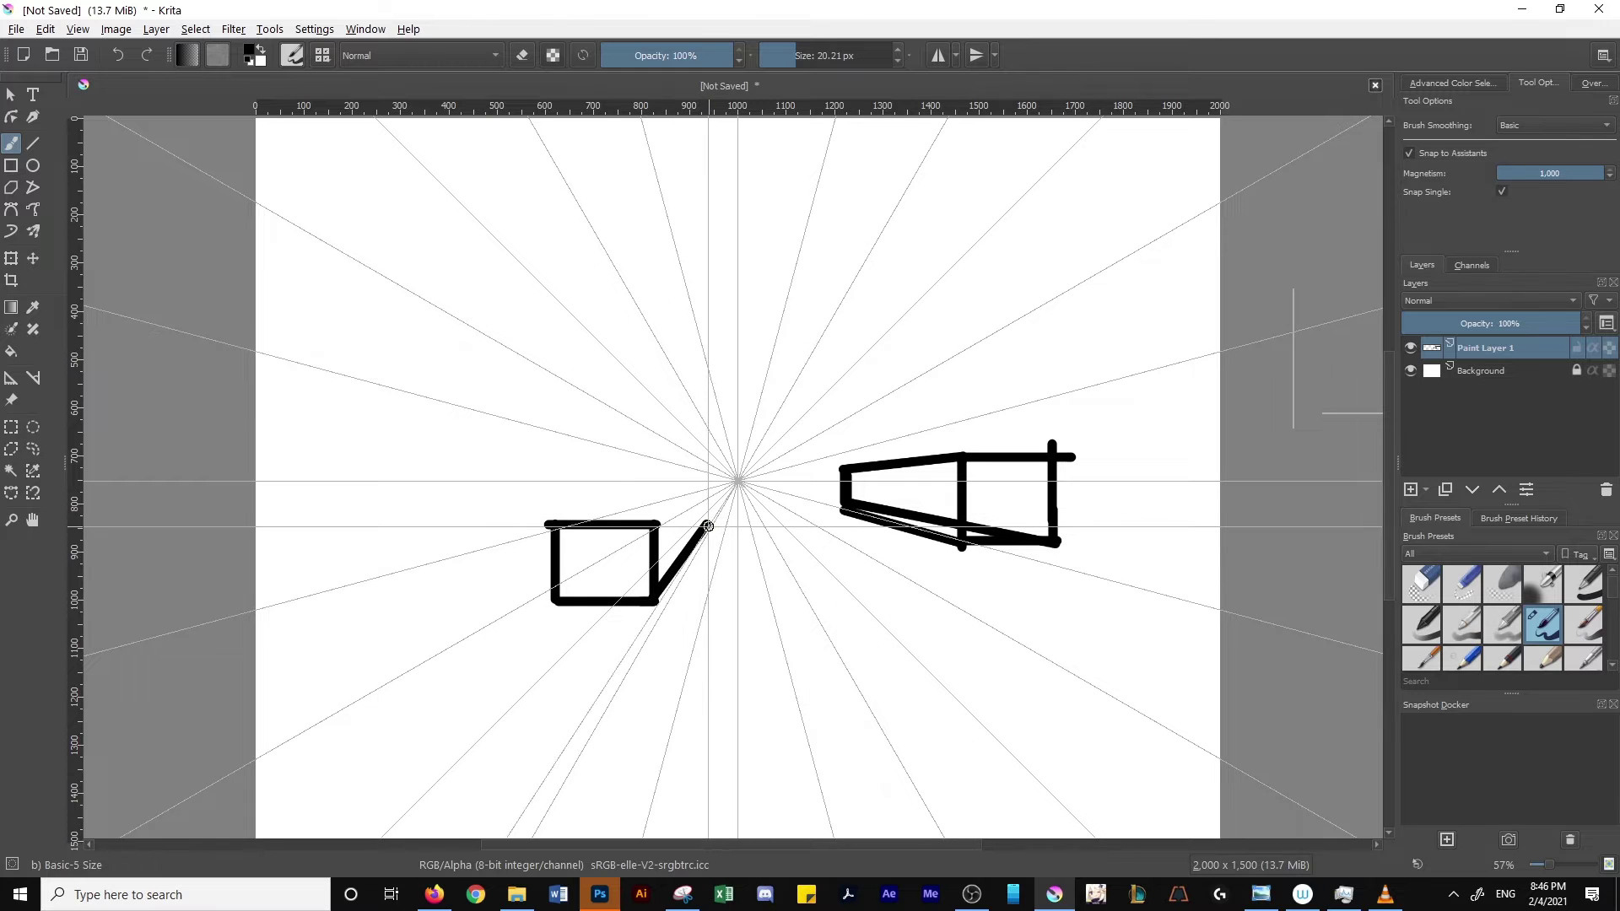
drag(708, 525, 700, 487)
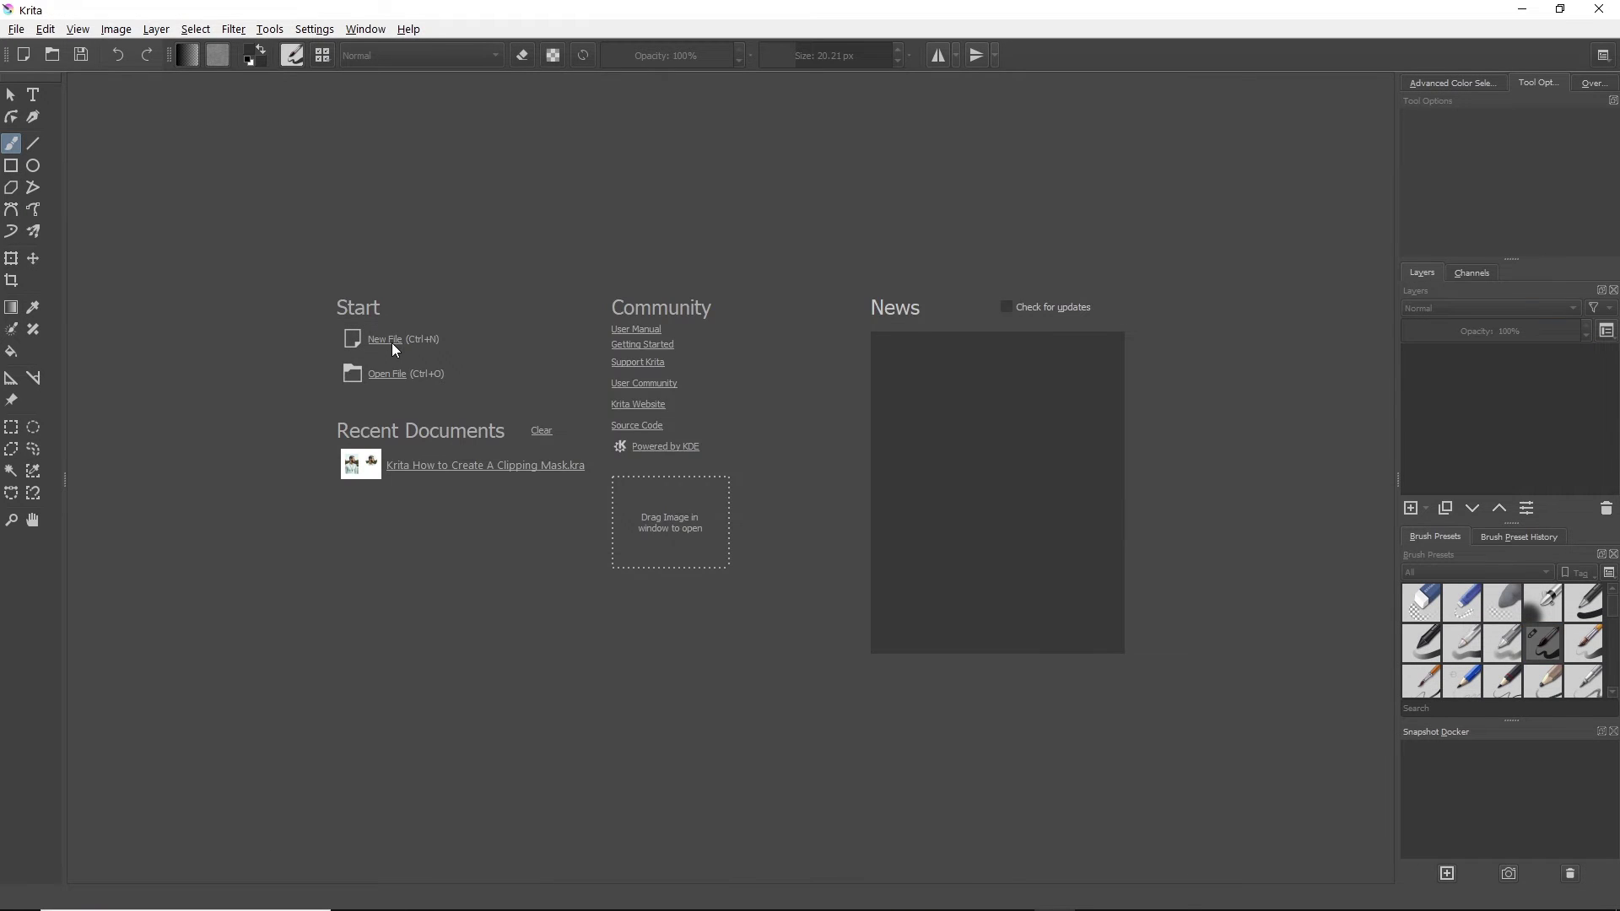
click(392, 340)
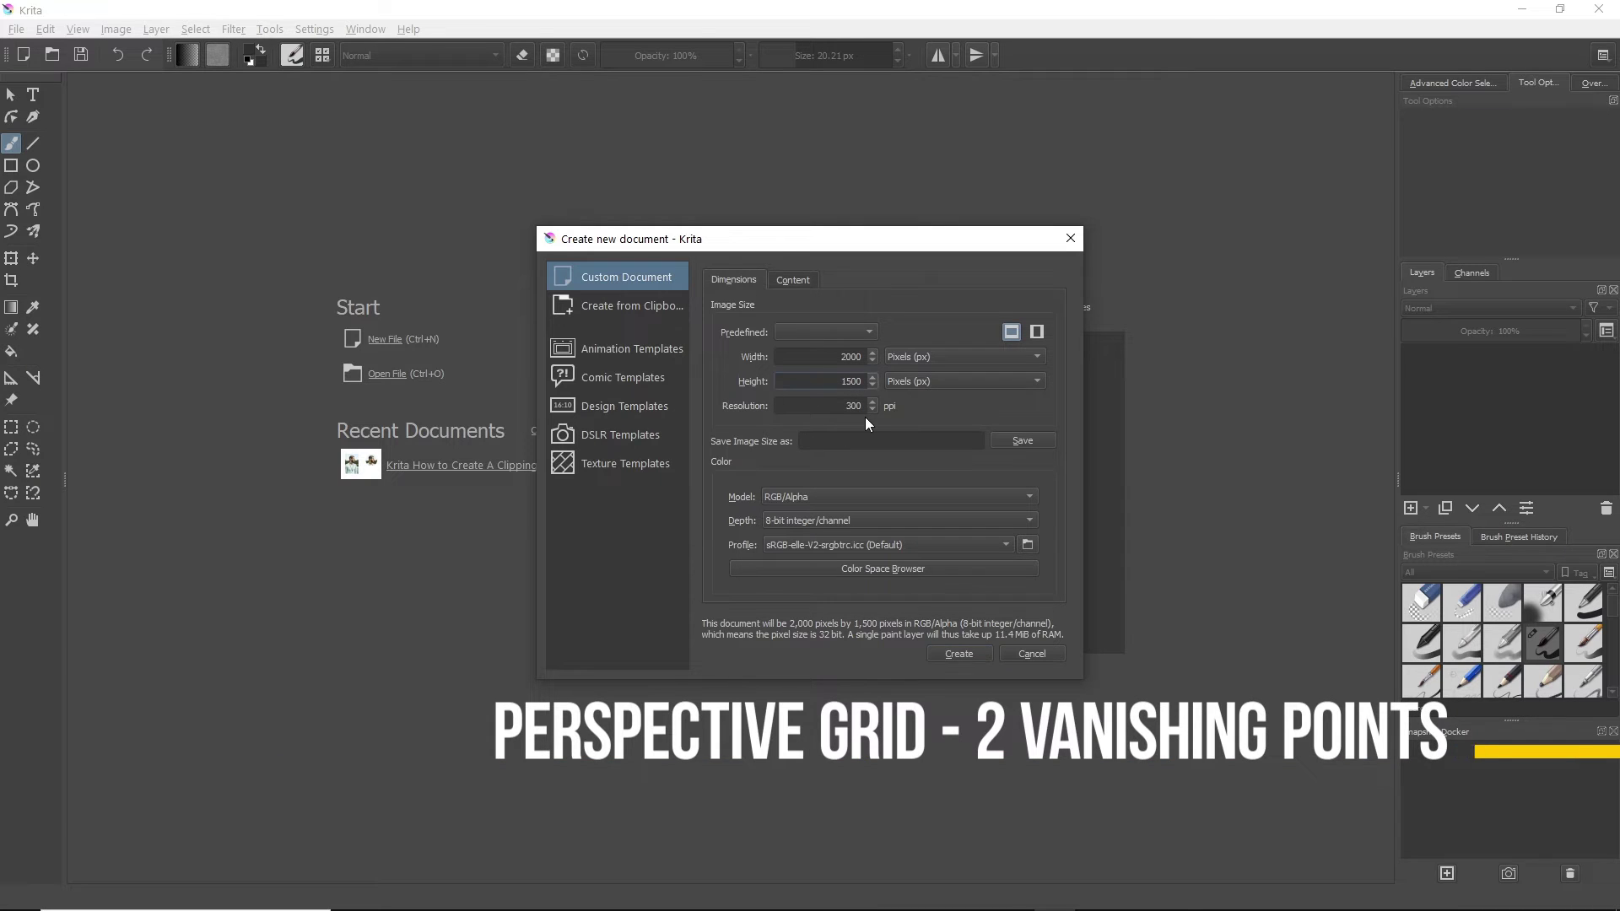
- Create a new 2000 × 1600 px document by changing the height to 1600
key(BackSpace)
text(6)
click(956, 653)
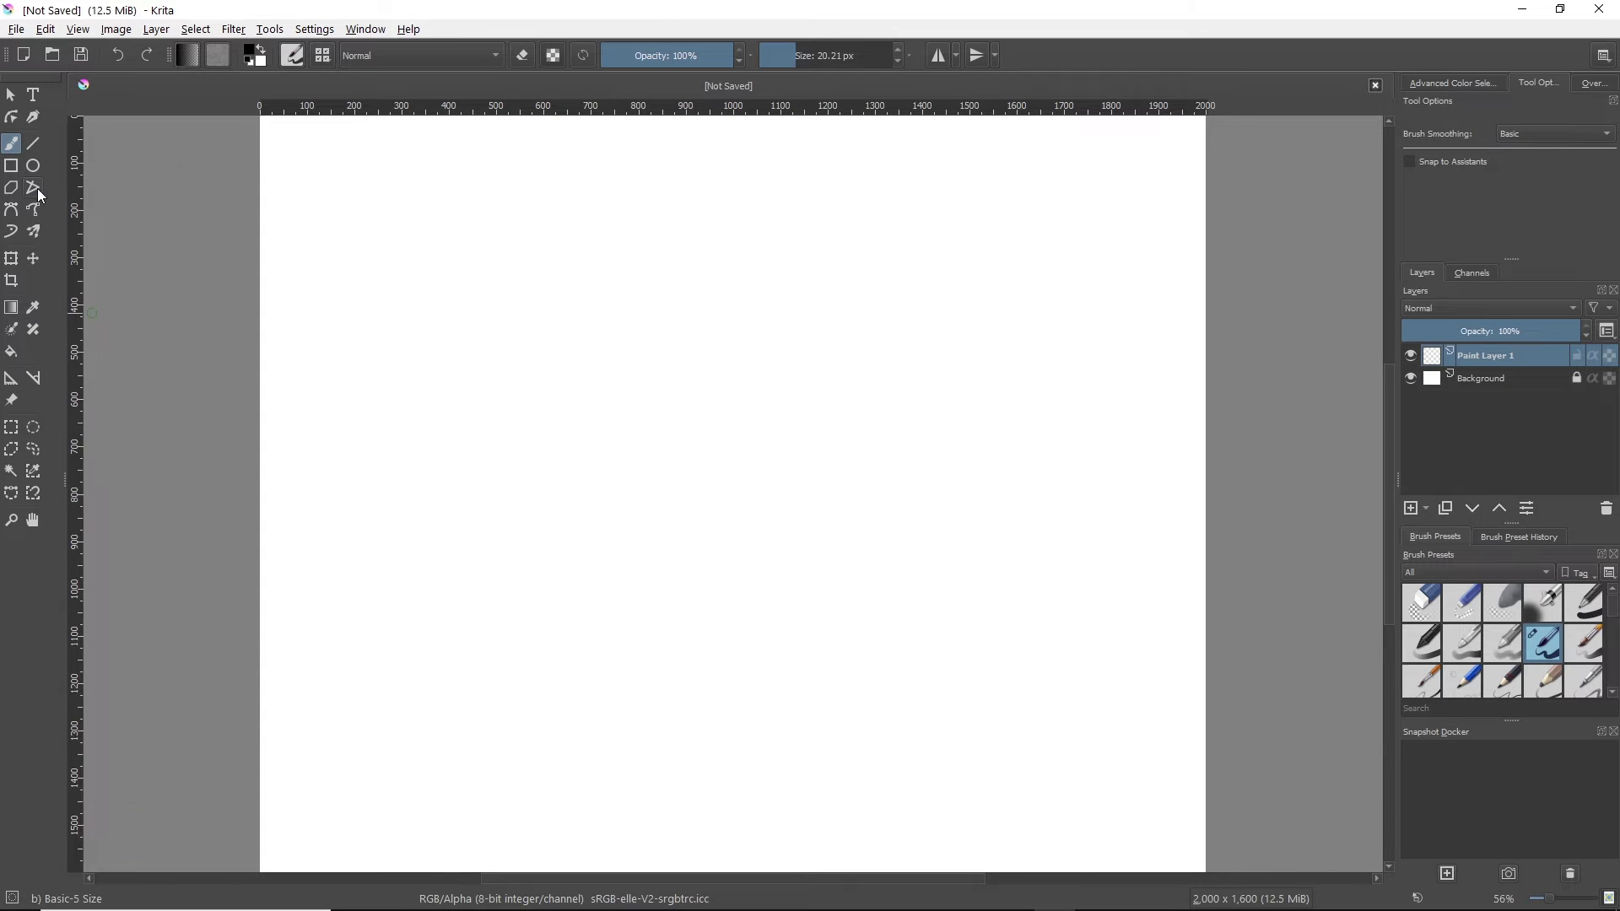
- Select the Assistant Tool with Vanishing Point as the type to add
click(11, 381)
click(1504, 129)
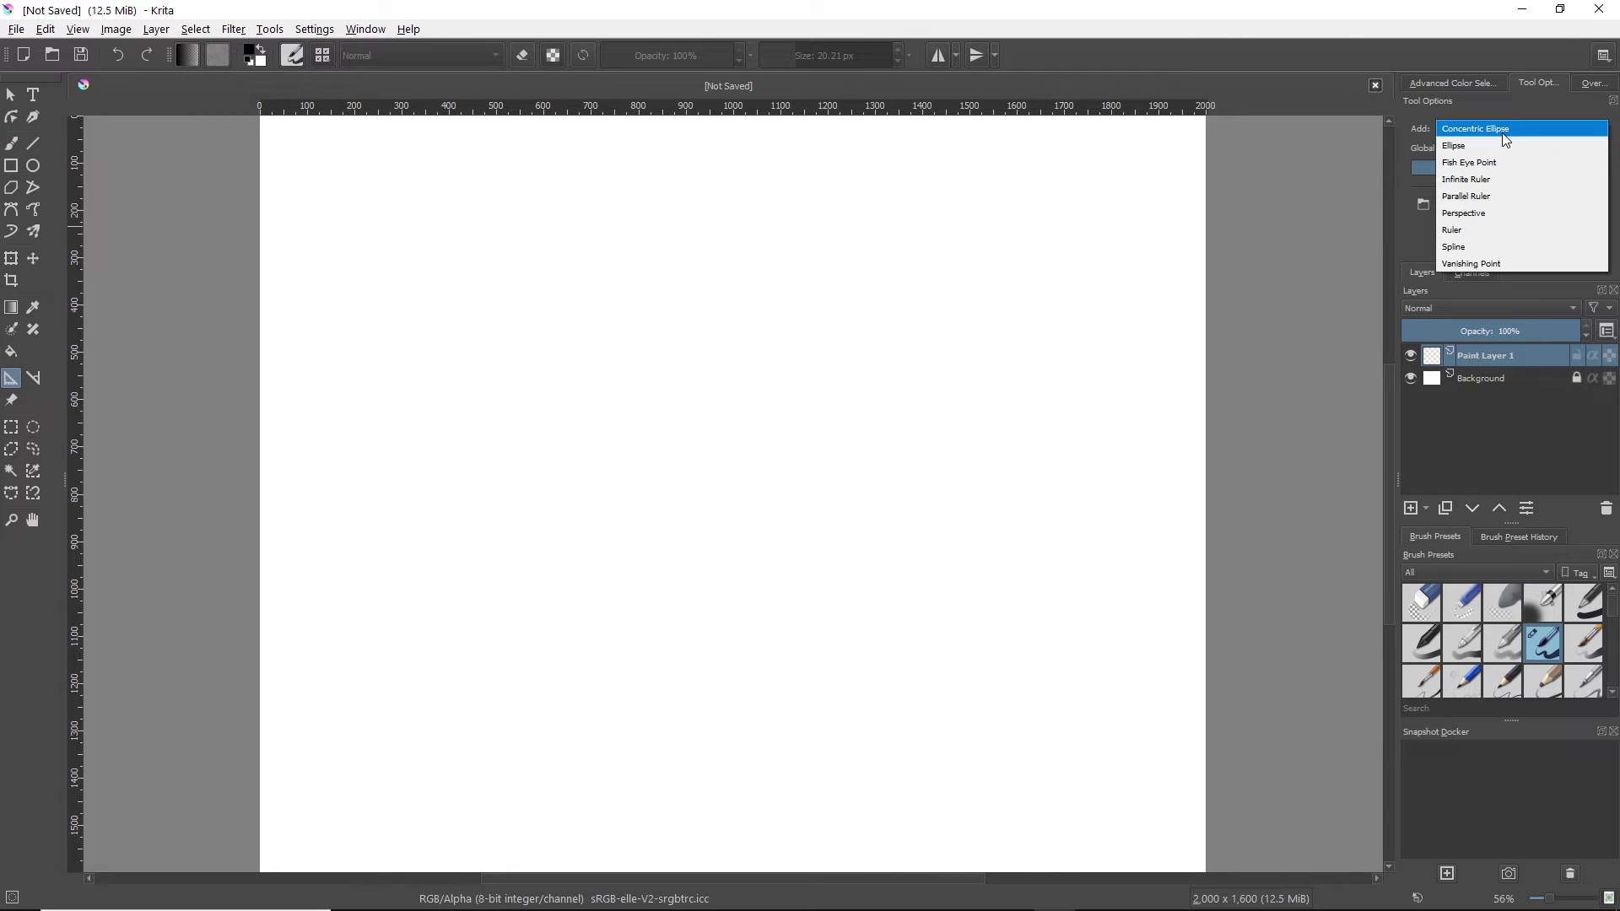
click(1512, 264)
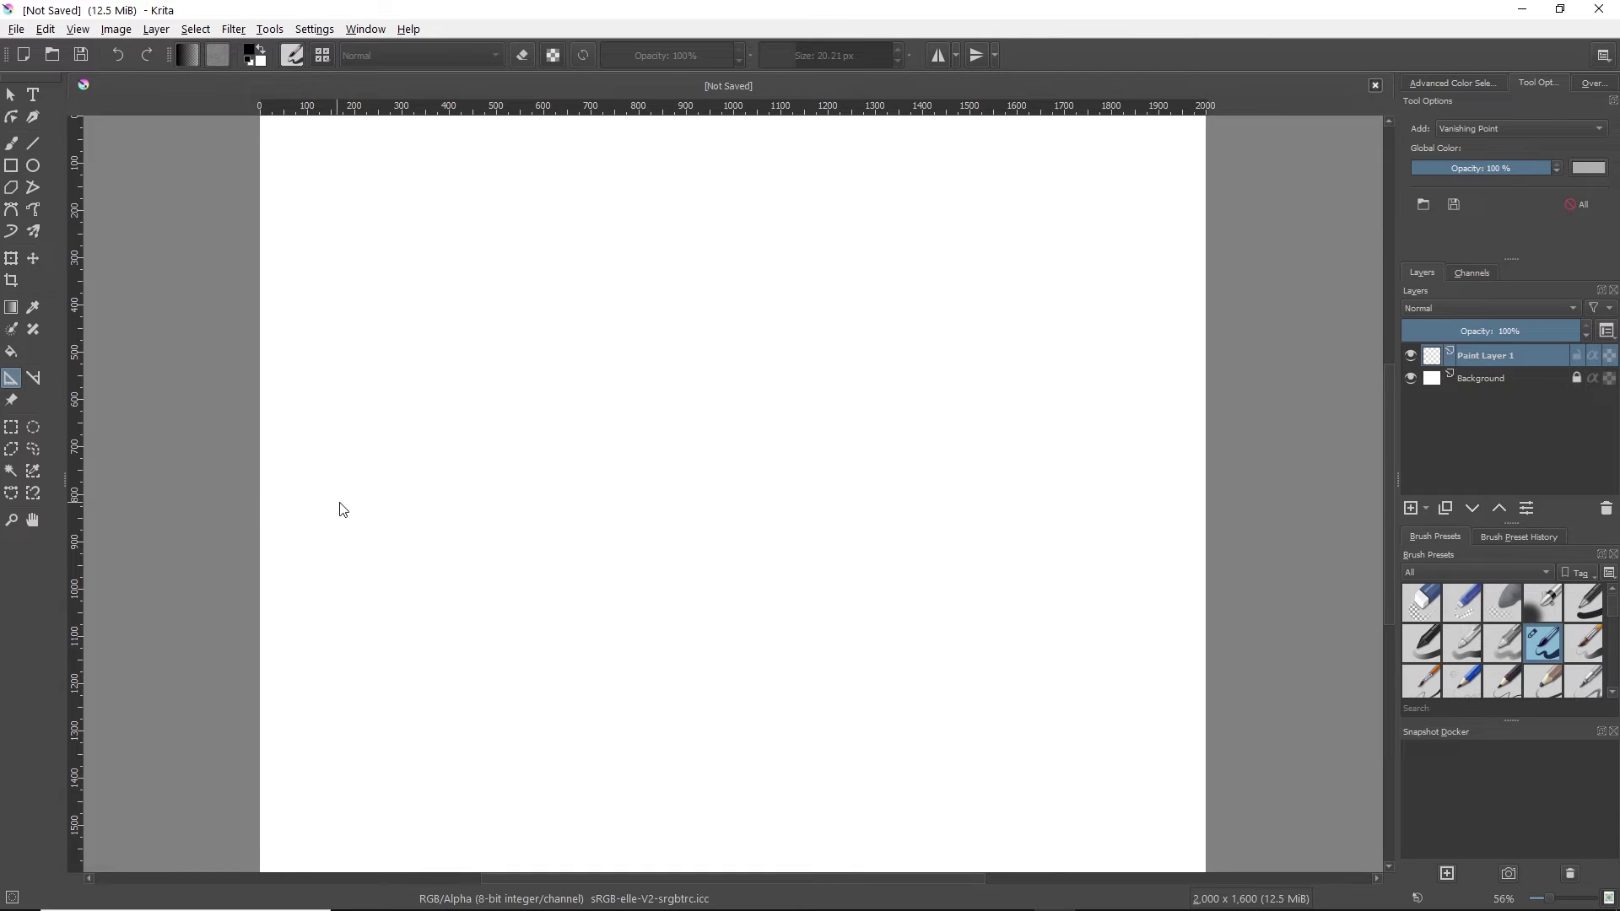
scroll(344, 509, down, 1)
drag(351, 507, 518, 504)
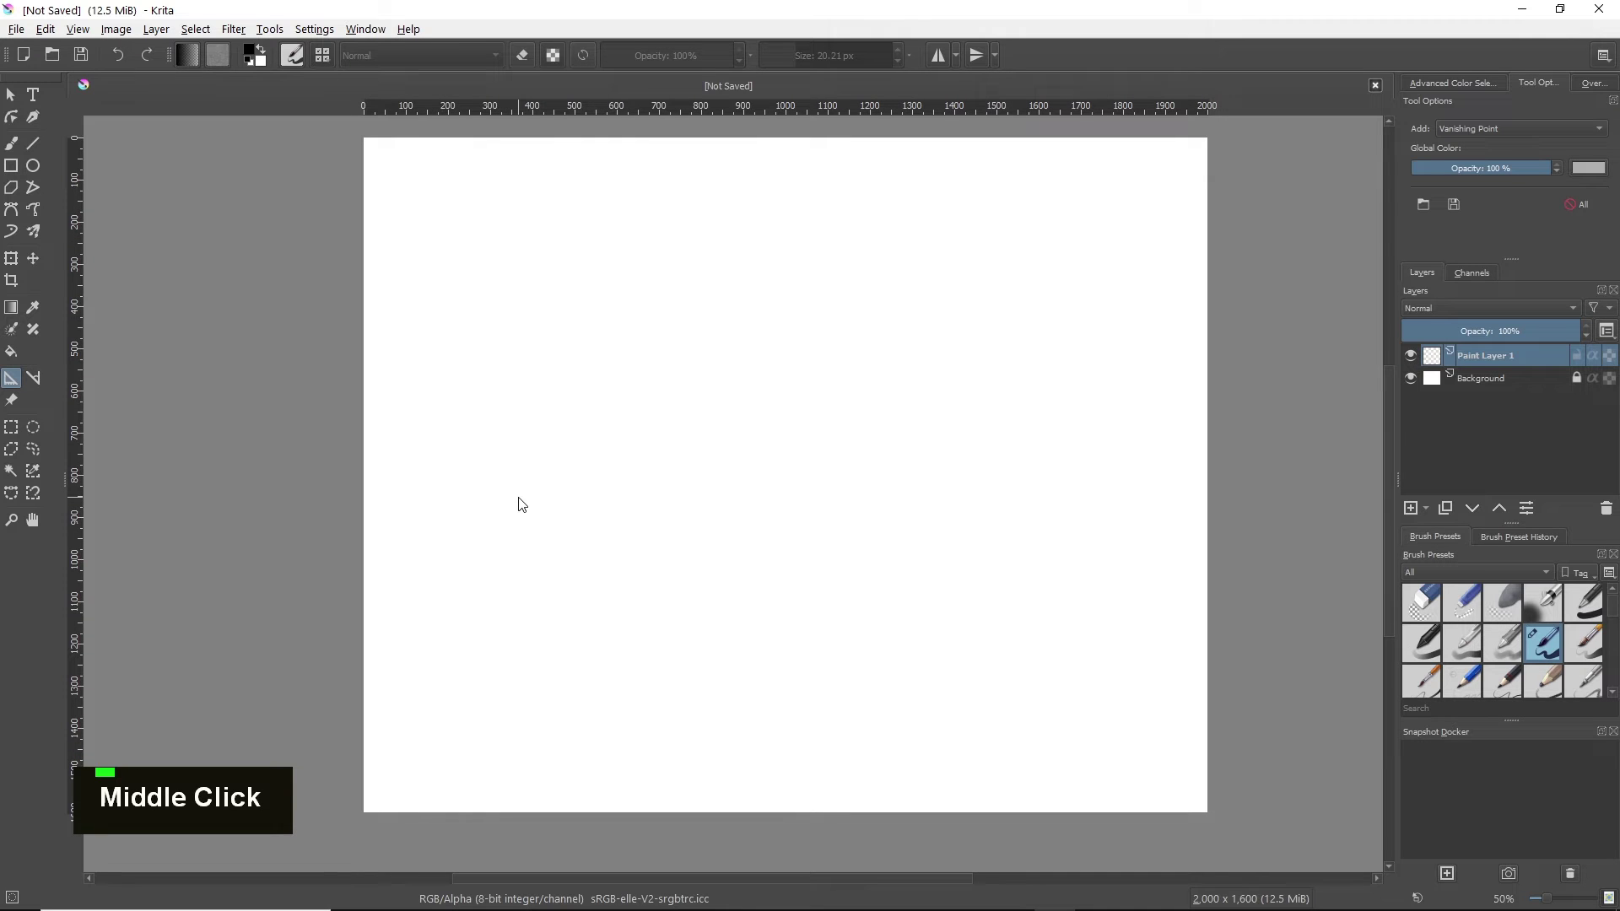
- Place vanishing points beyond the left and right page edges on one horizon line
click(125, 474)
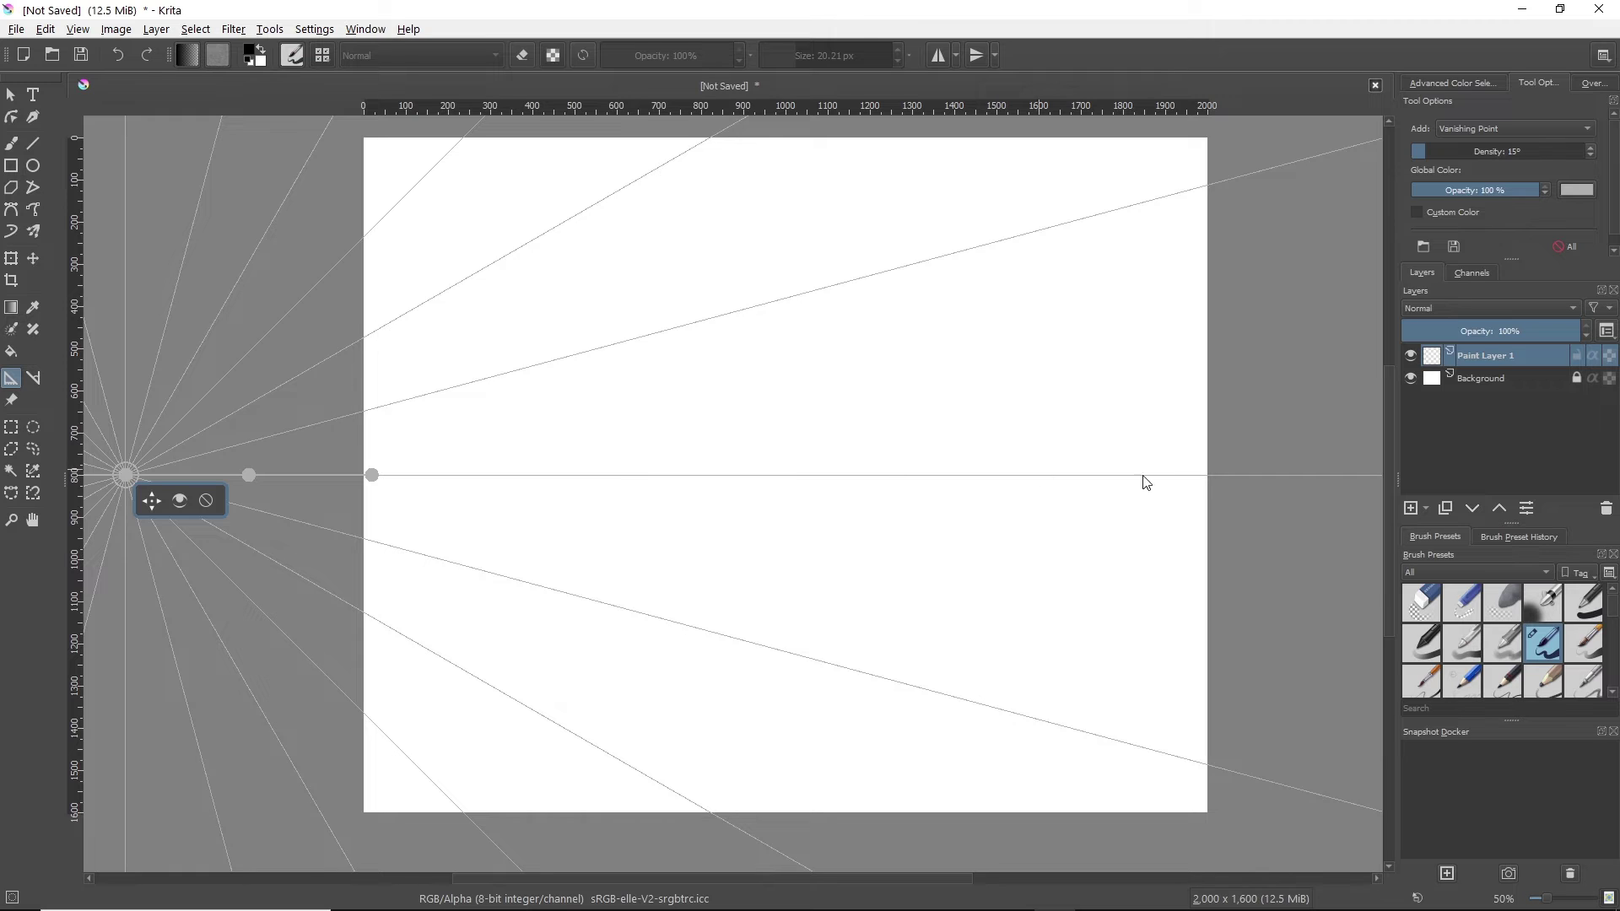
mouse_move(1145, 483)
mouse_down()
mouse_move(1193, 477)
mouse_move(1167, 477)
mouse_up()
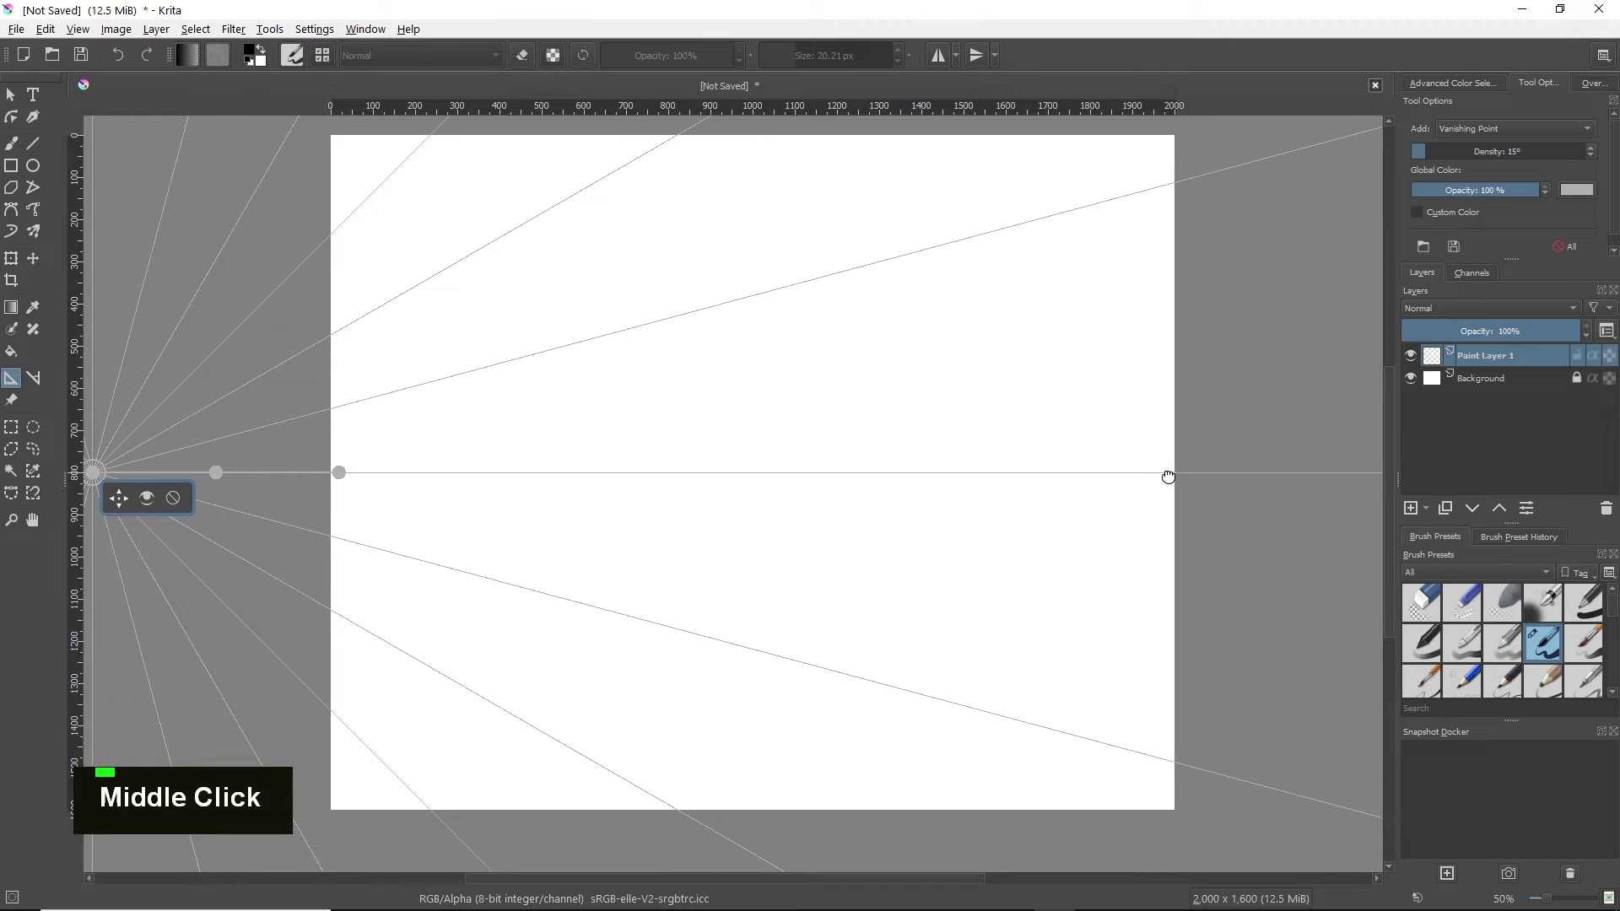
click(1379, 473)
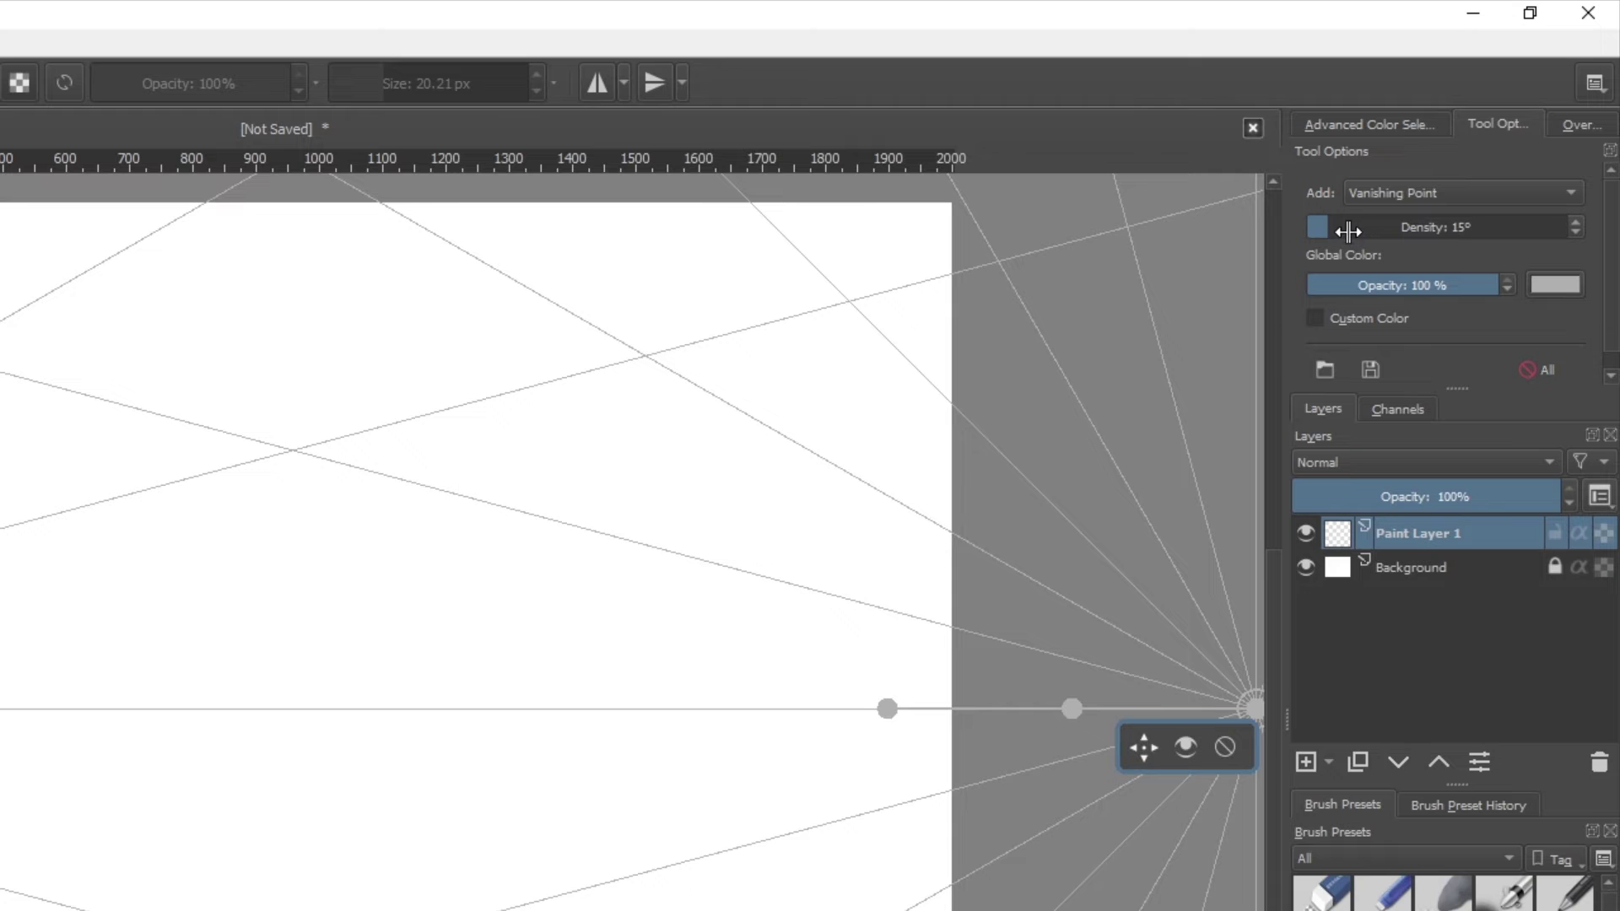
- Lower the Density of both vanishing points from 15° to 10°
drag(1347, 231, 1323, 231)
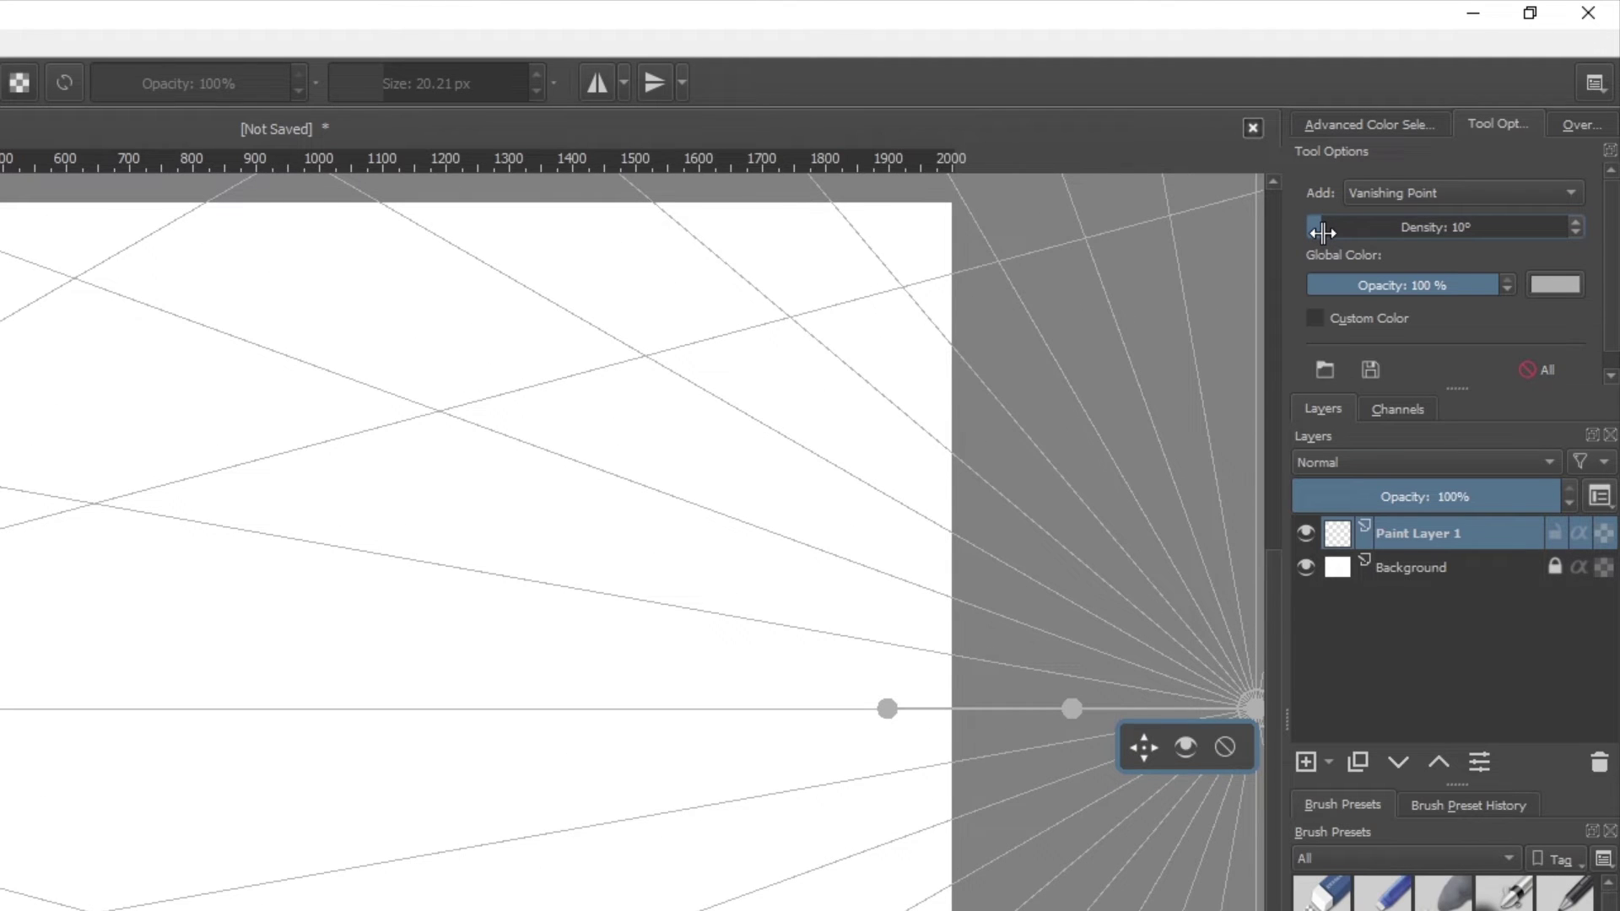
drag(1323, 231, 1322, 231)
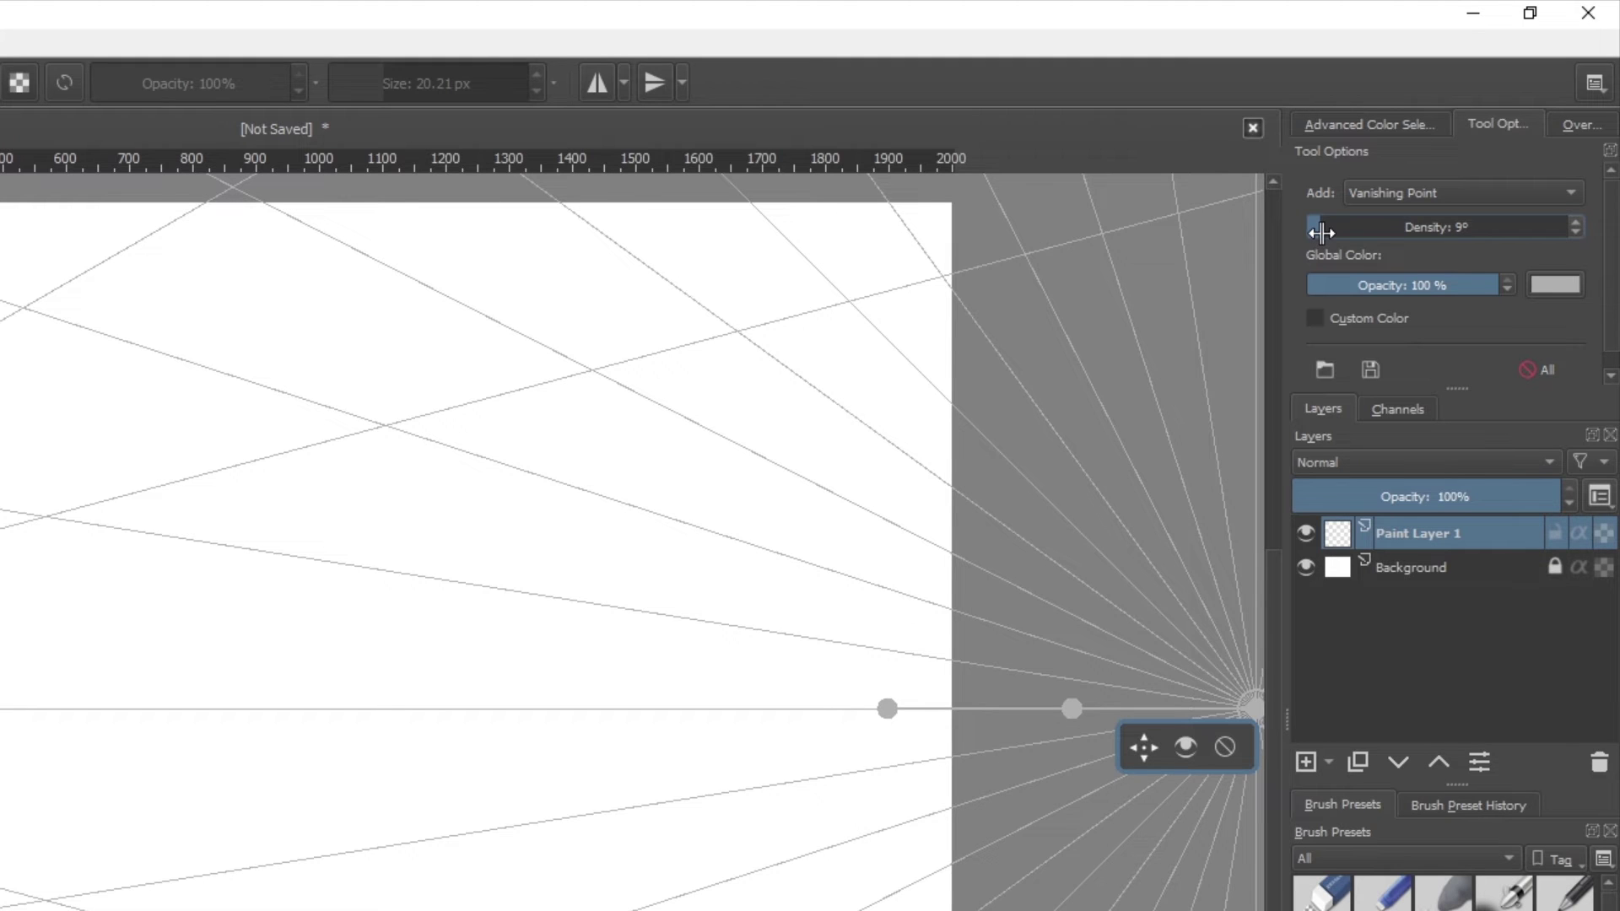
drag(1322, 232, 1322, 232)
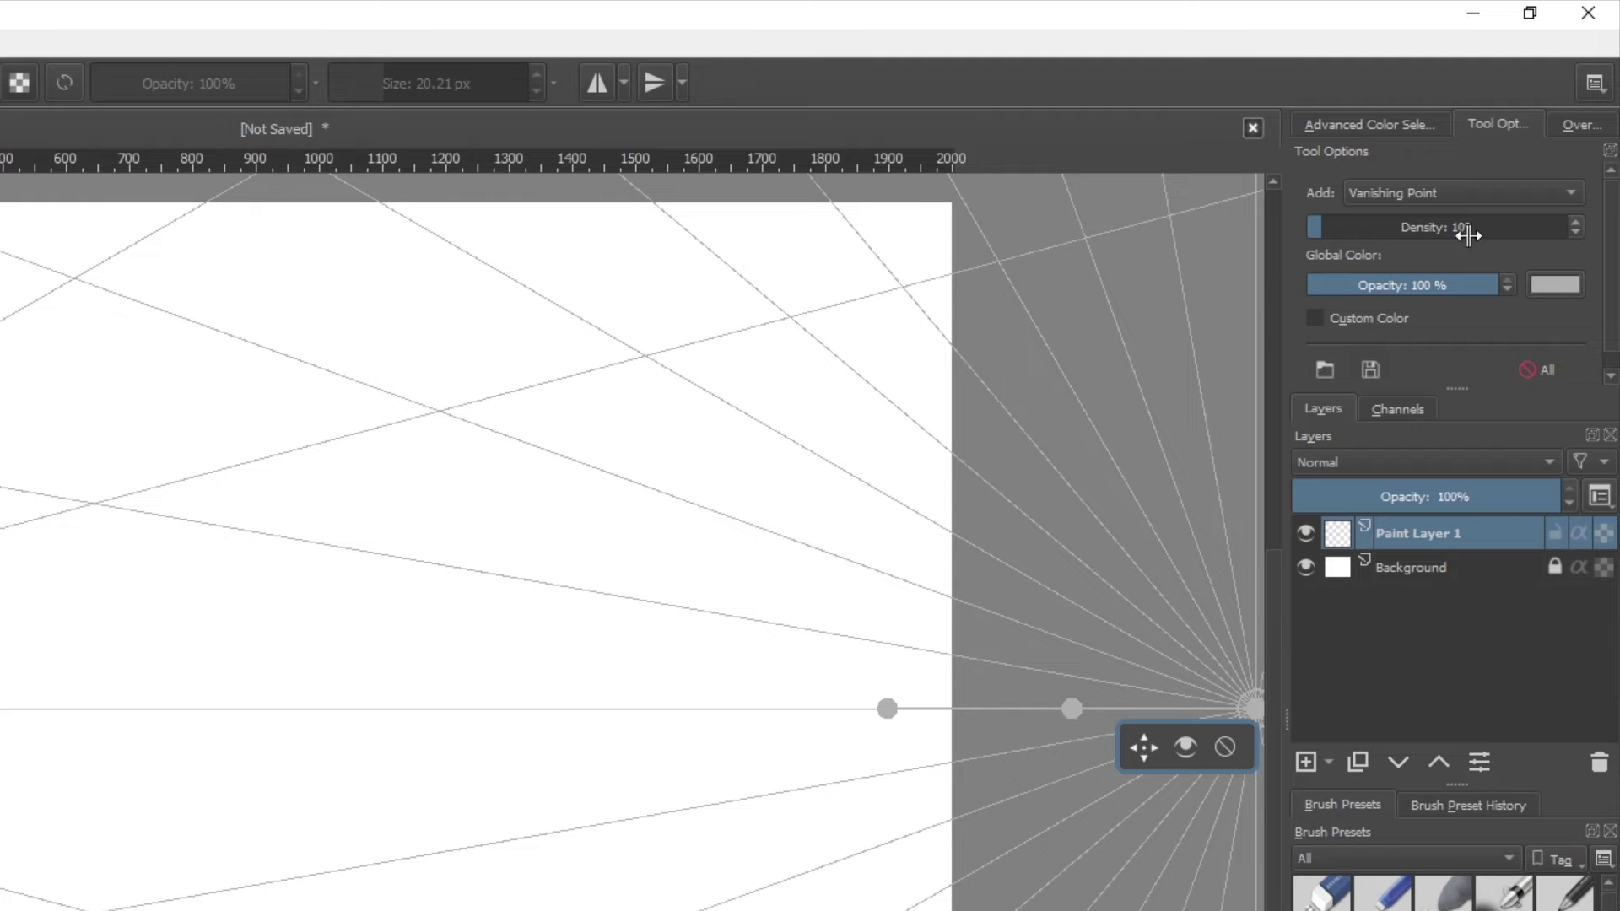
click(1331, 228)
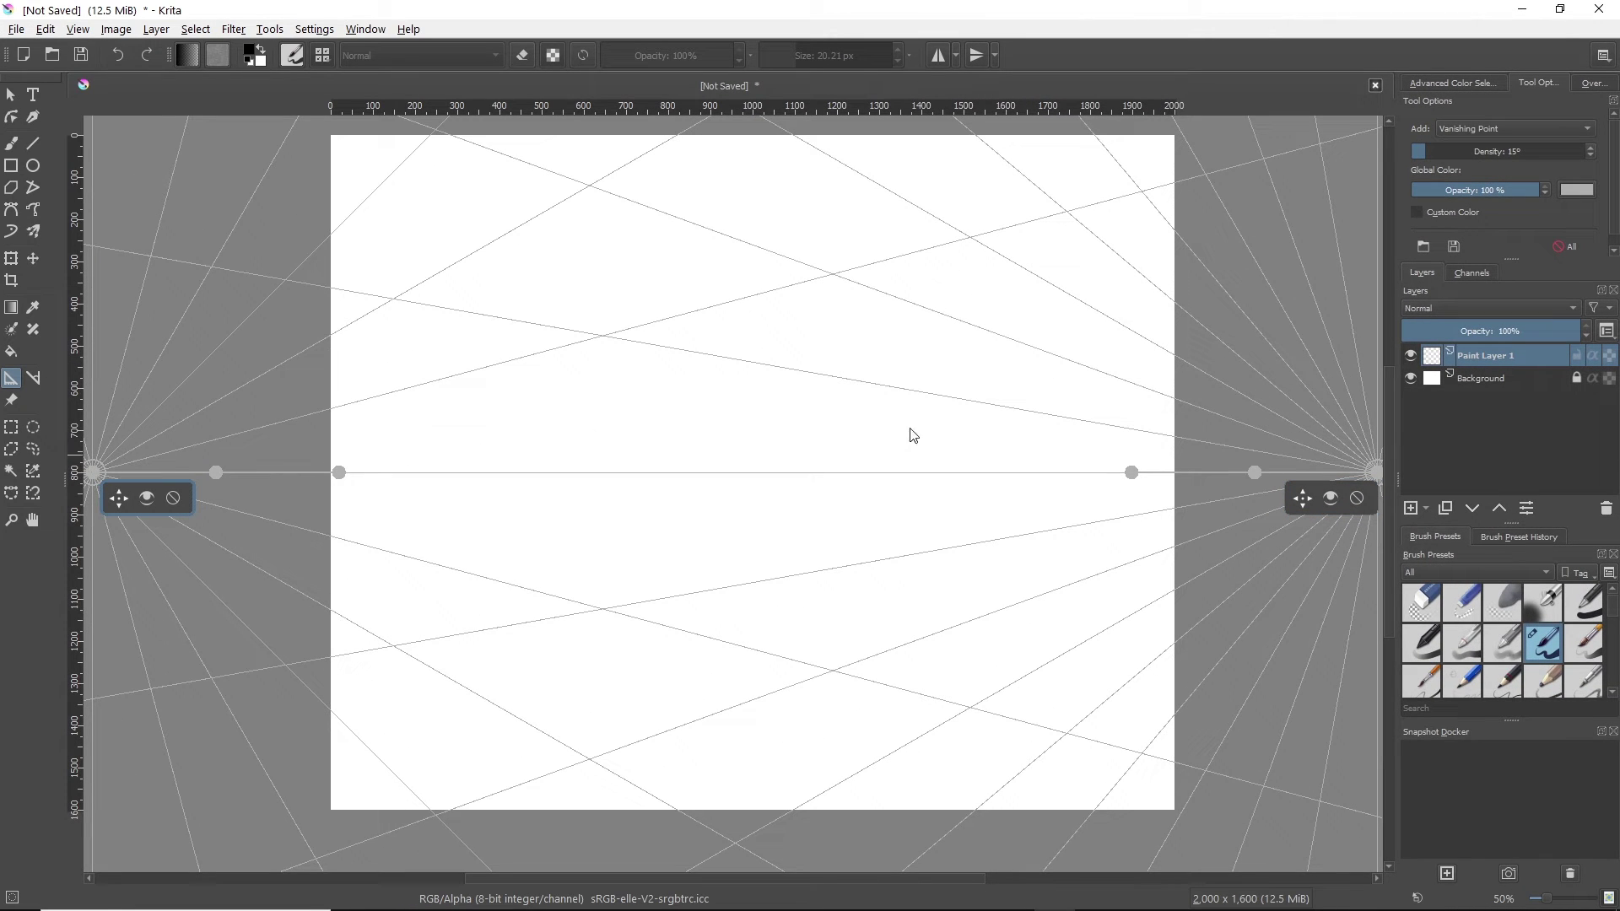
click(1355, 478)
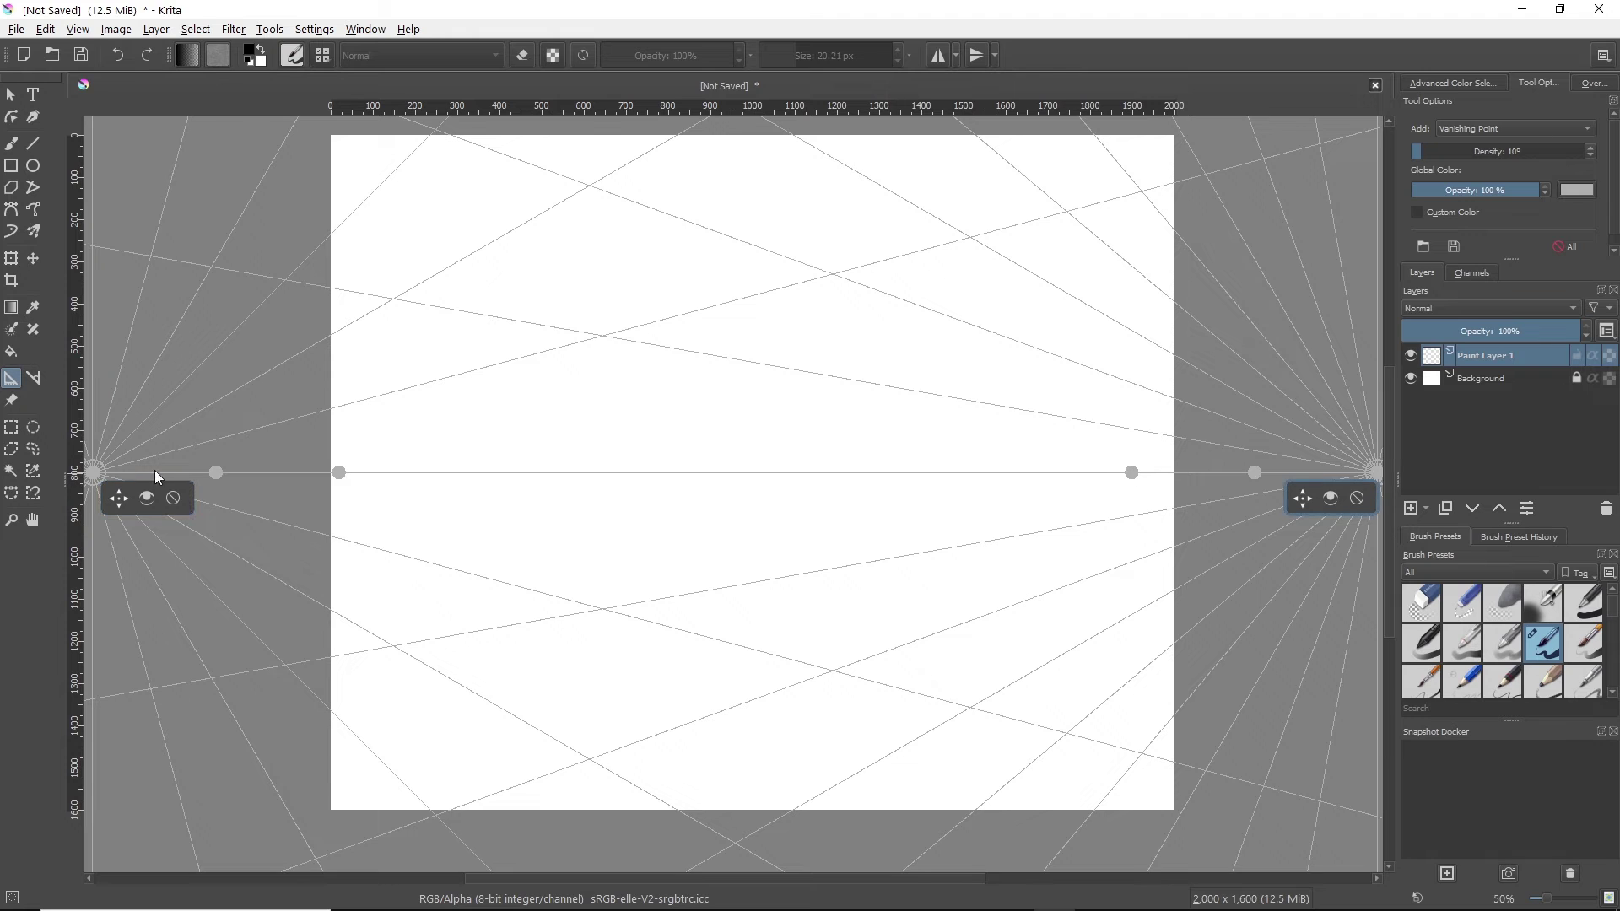
click(95, 475)
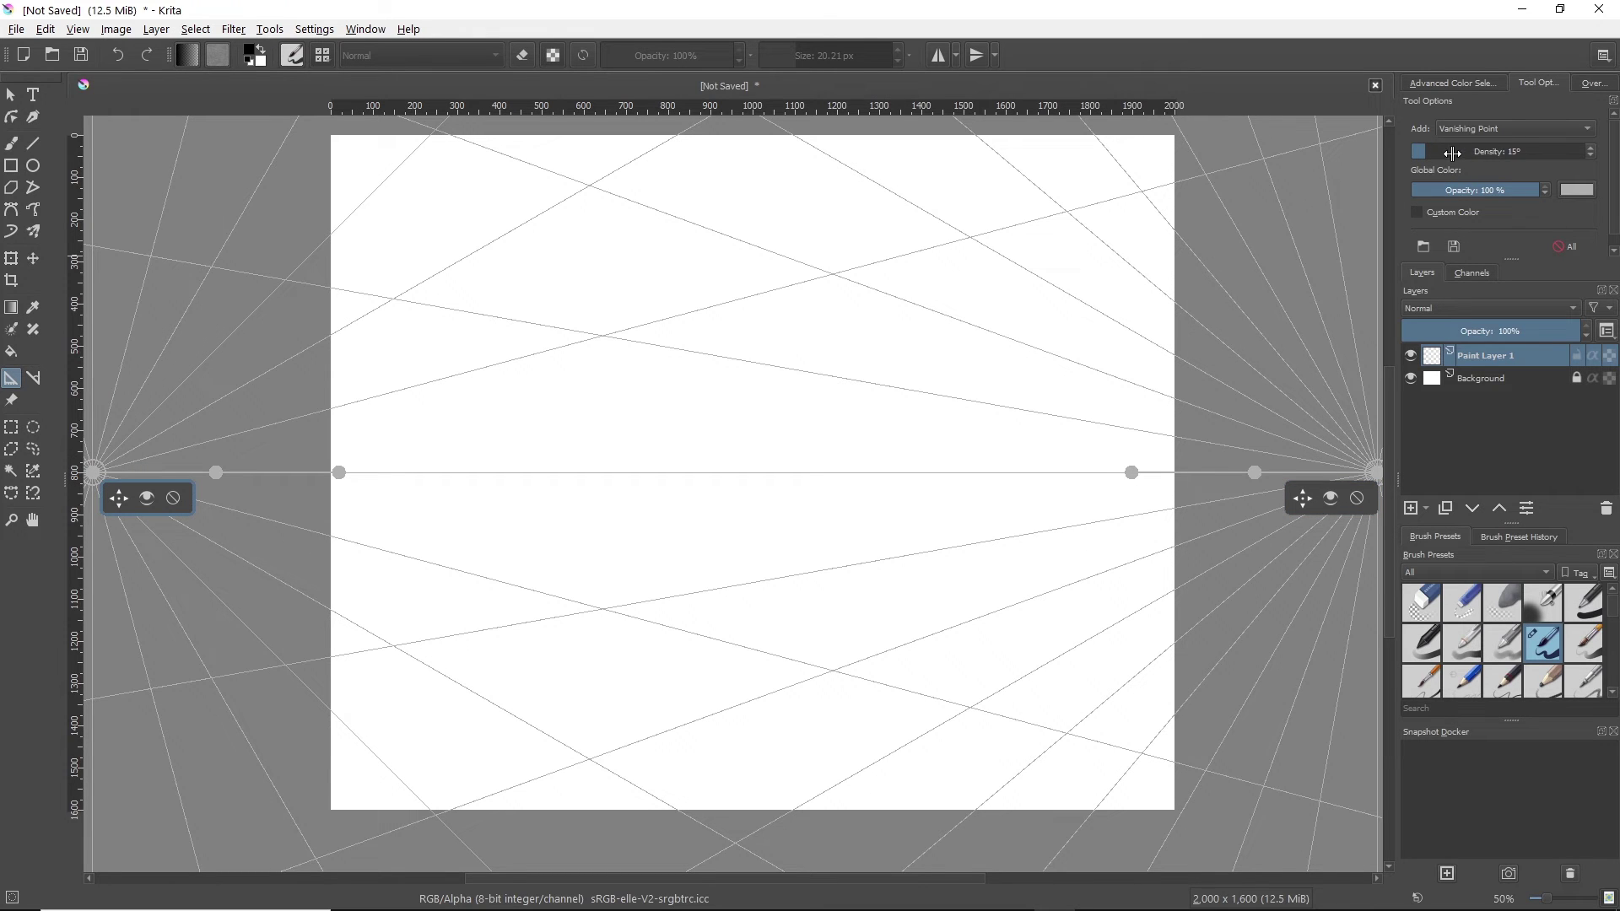
drag(1425, 152, 1422, 154)
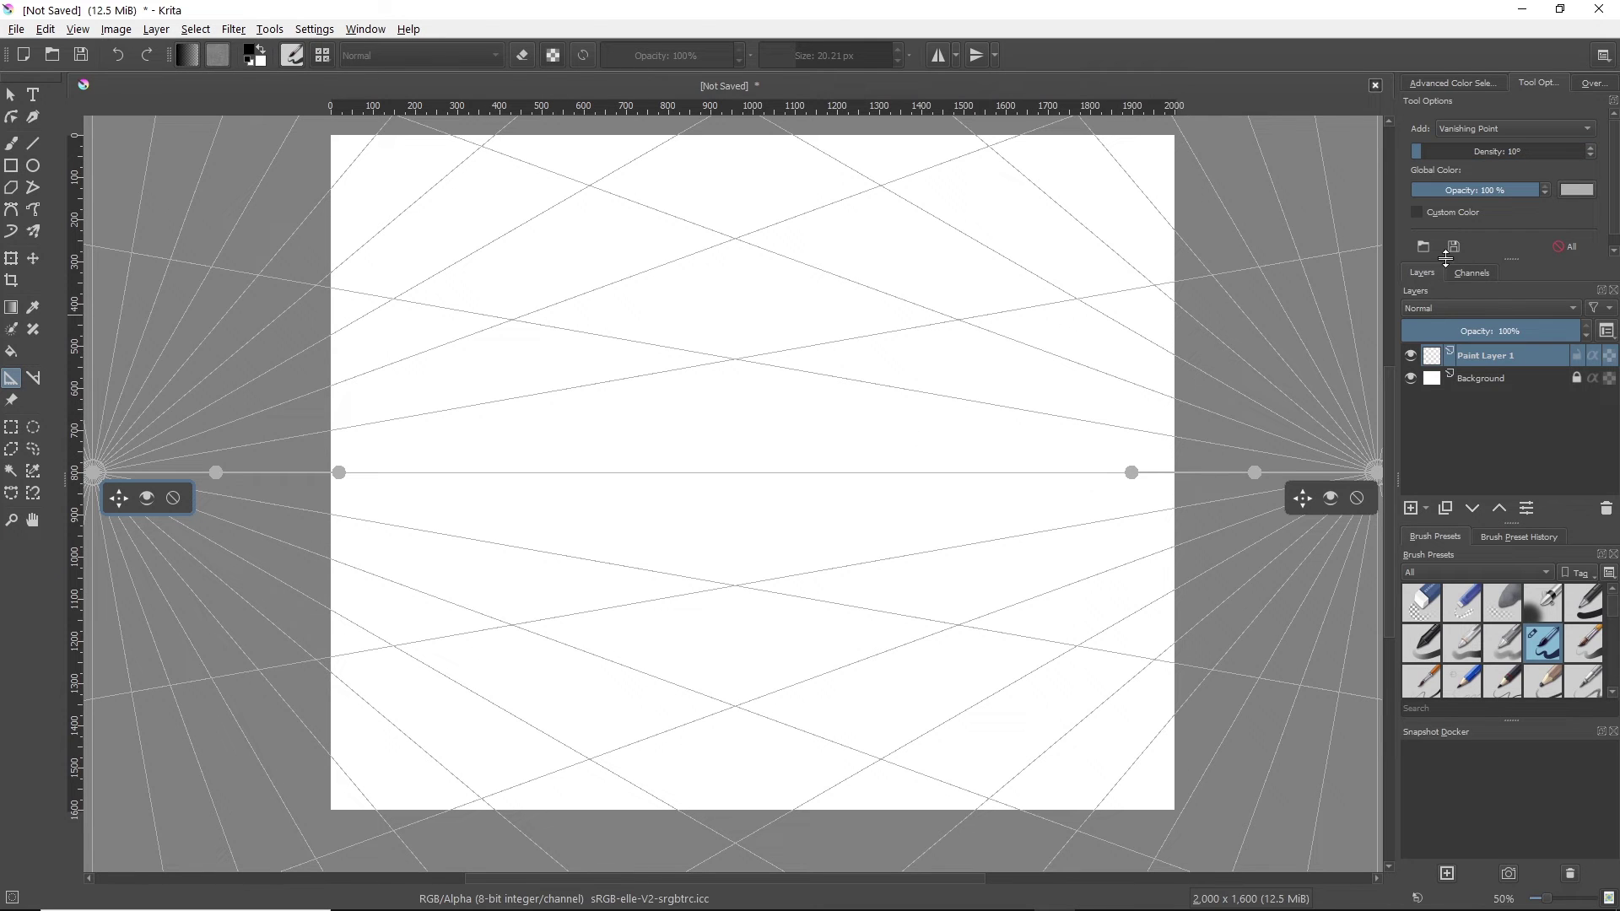
click(1542, 130)
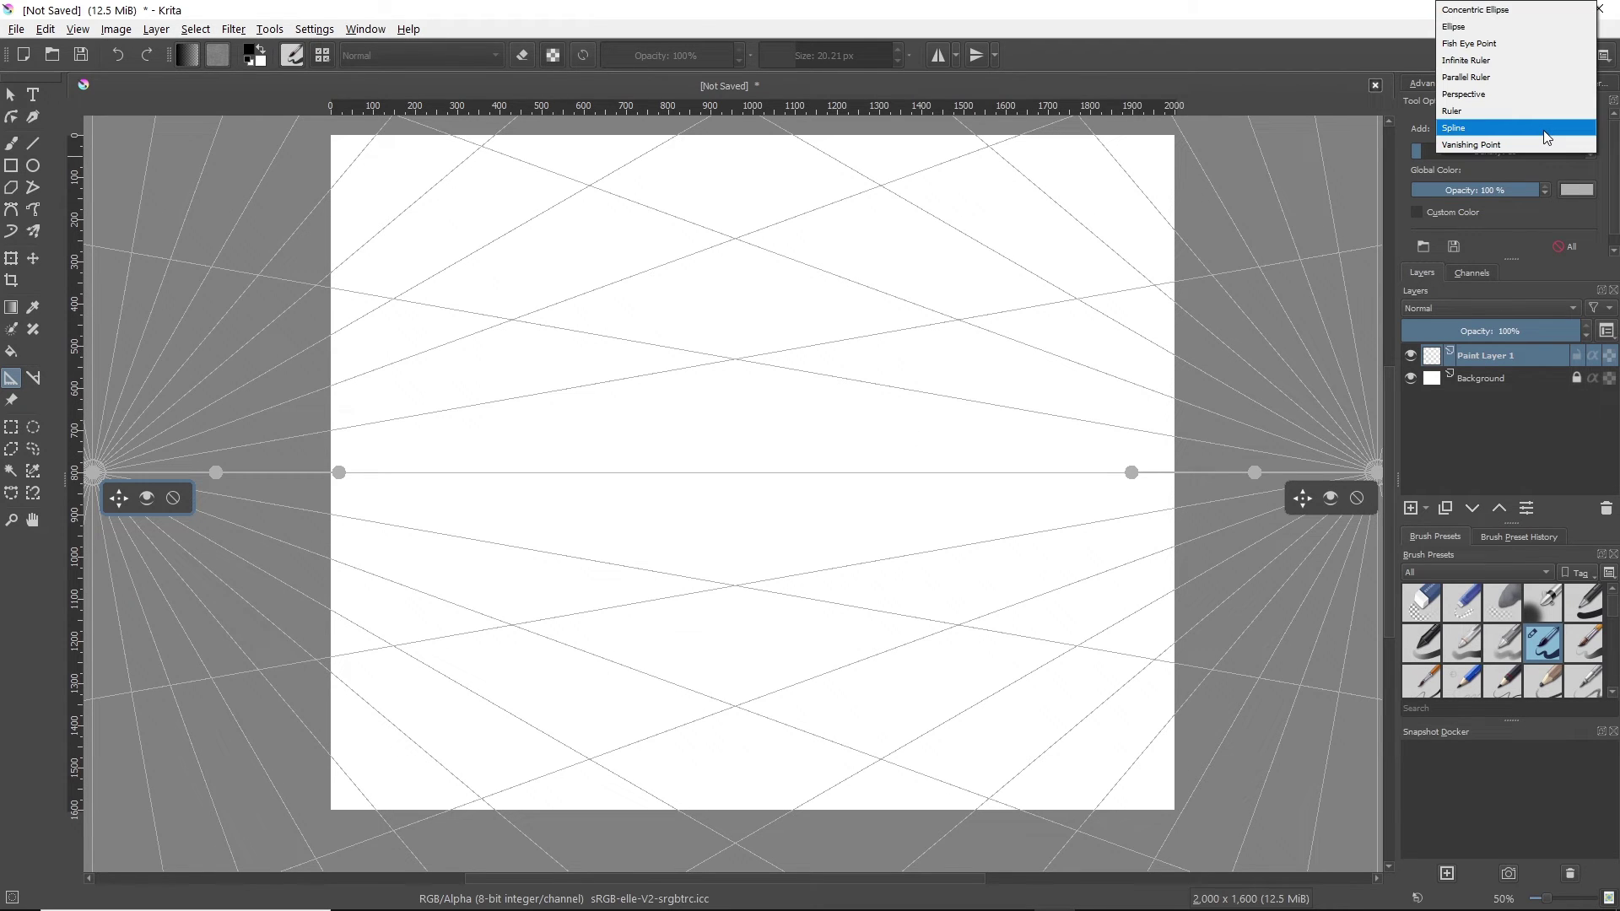
- Place vertical and horizontal Parallel Ruler assistants, then return to the freehand brush
click(1529, 74)
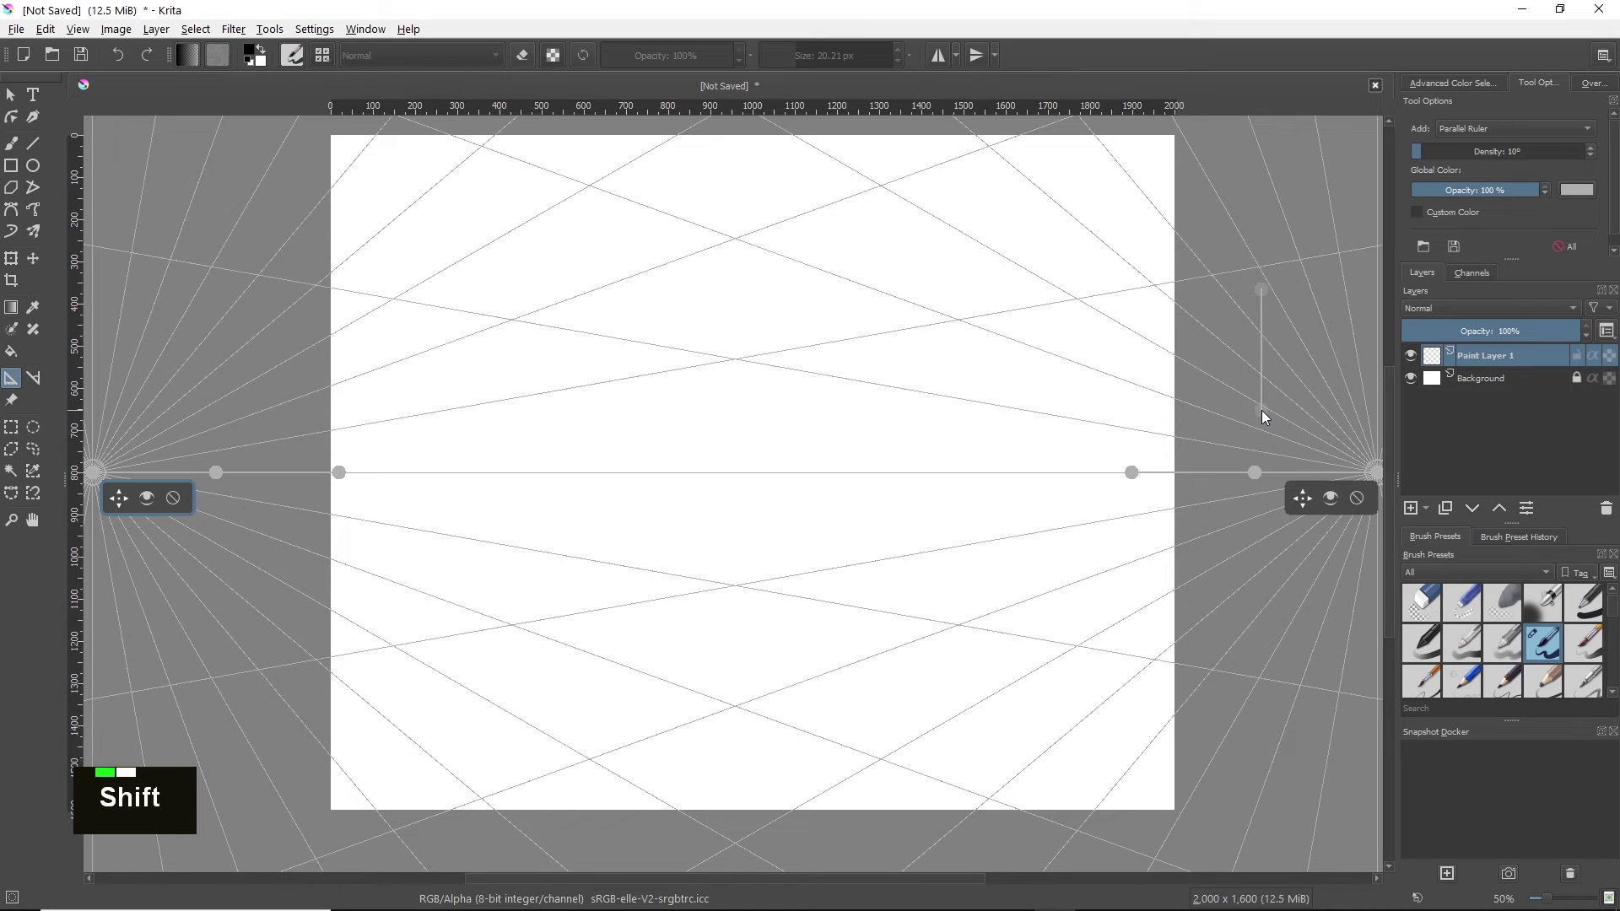
shift+click(1262, 410)
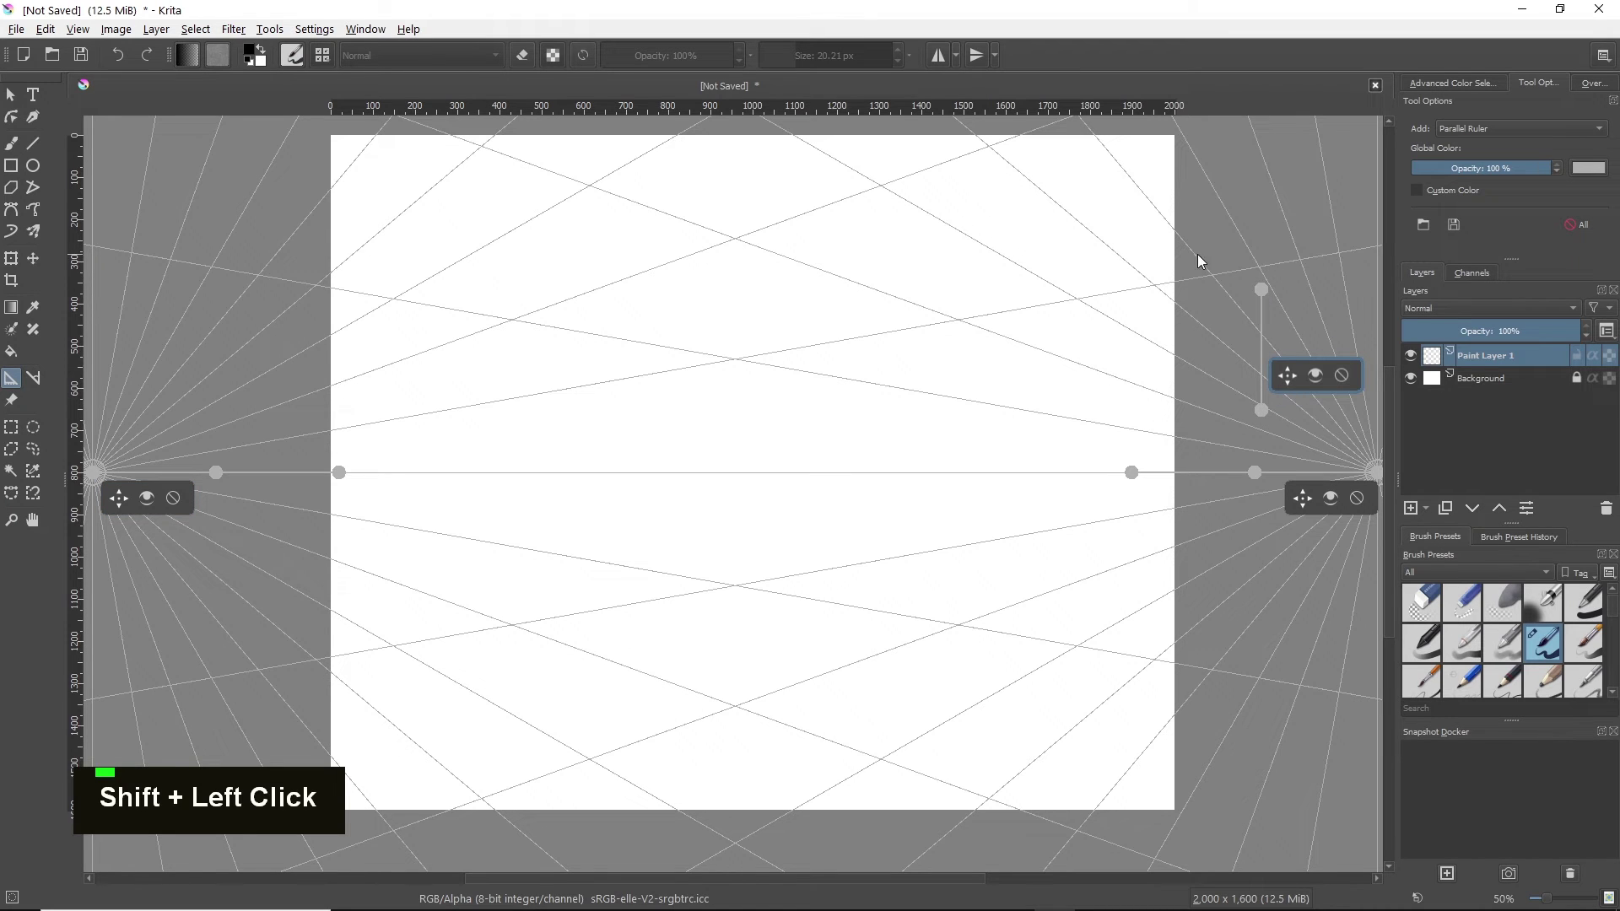
shift+click(1335, 257)
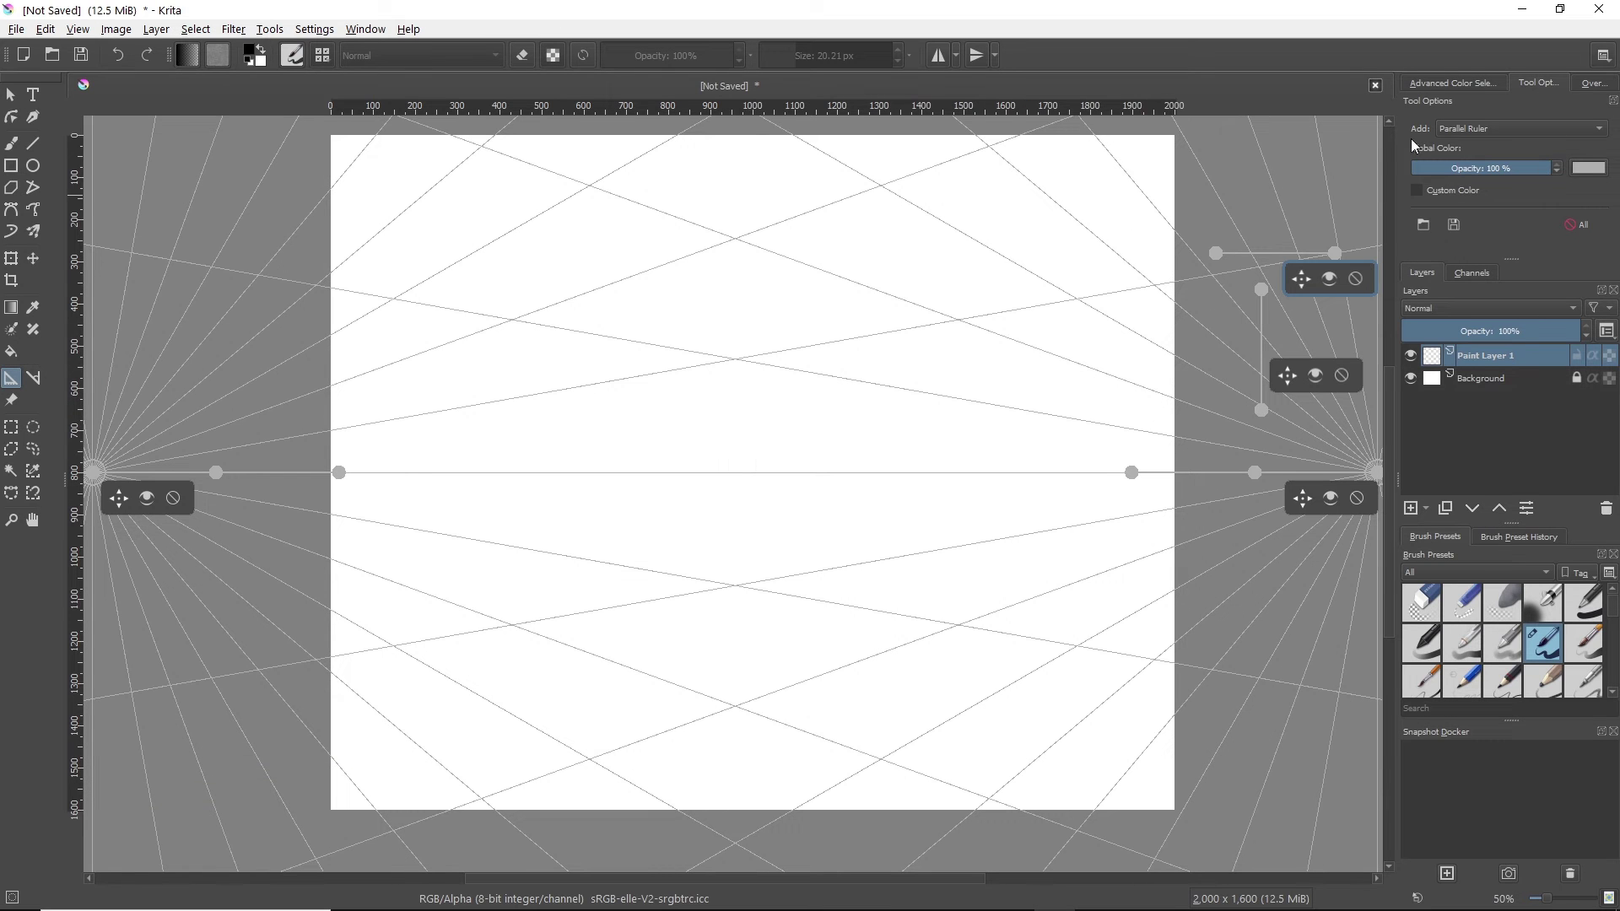
key(b)
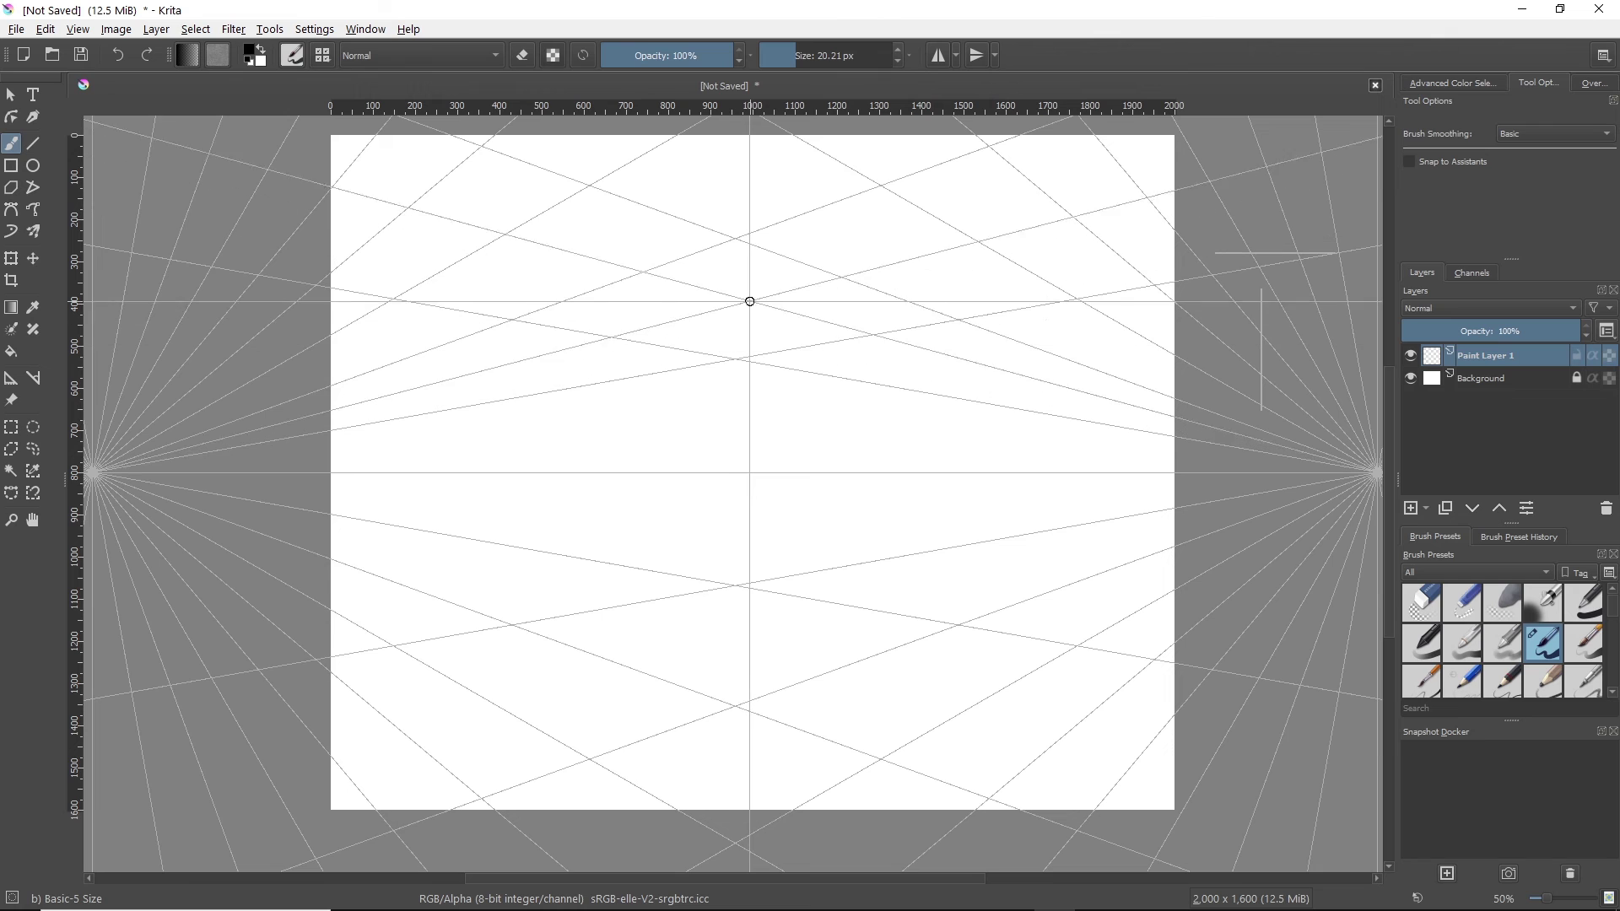
- Paint a test brush stroke on the canvas and undo it
drag(751, 279, 746, 343)
key(shift)
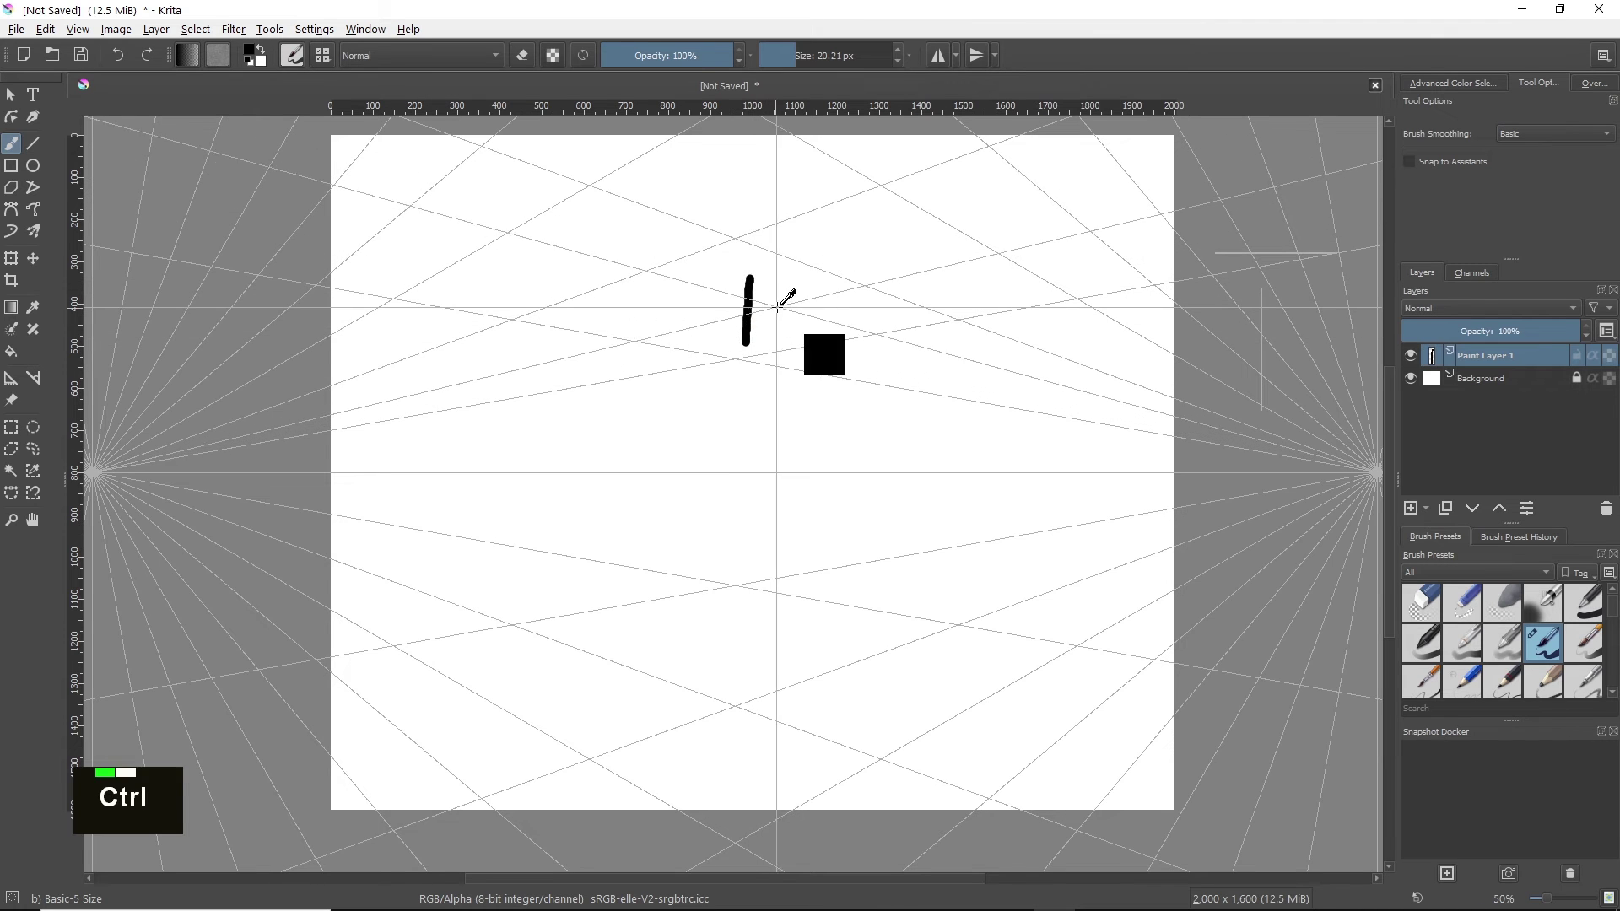
key(ctrl+z)
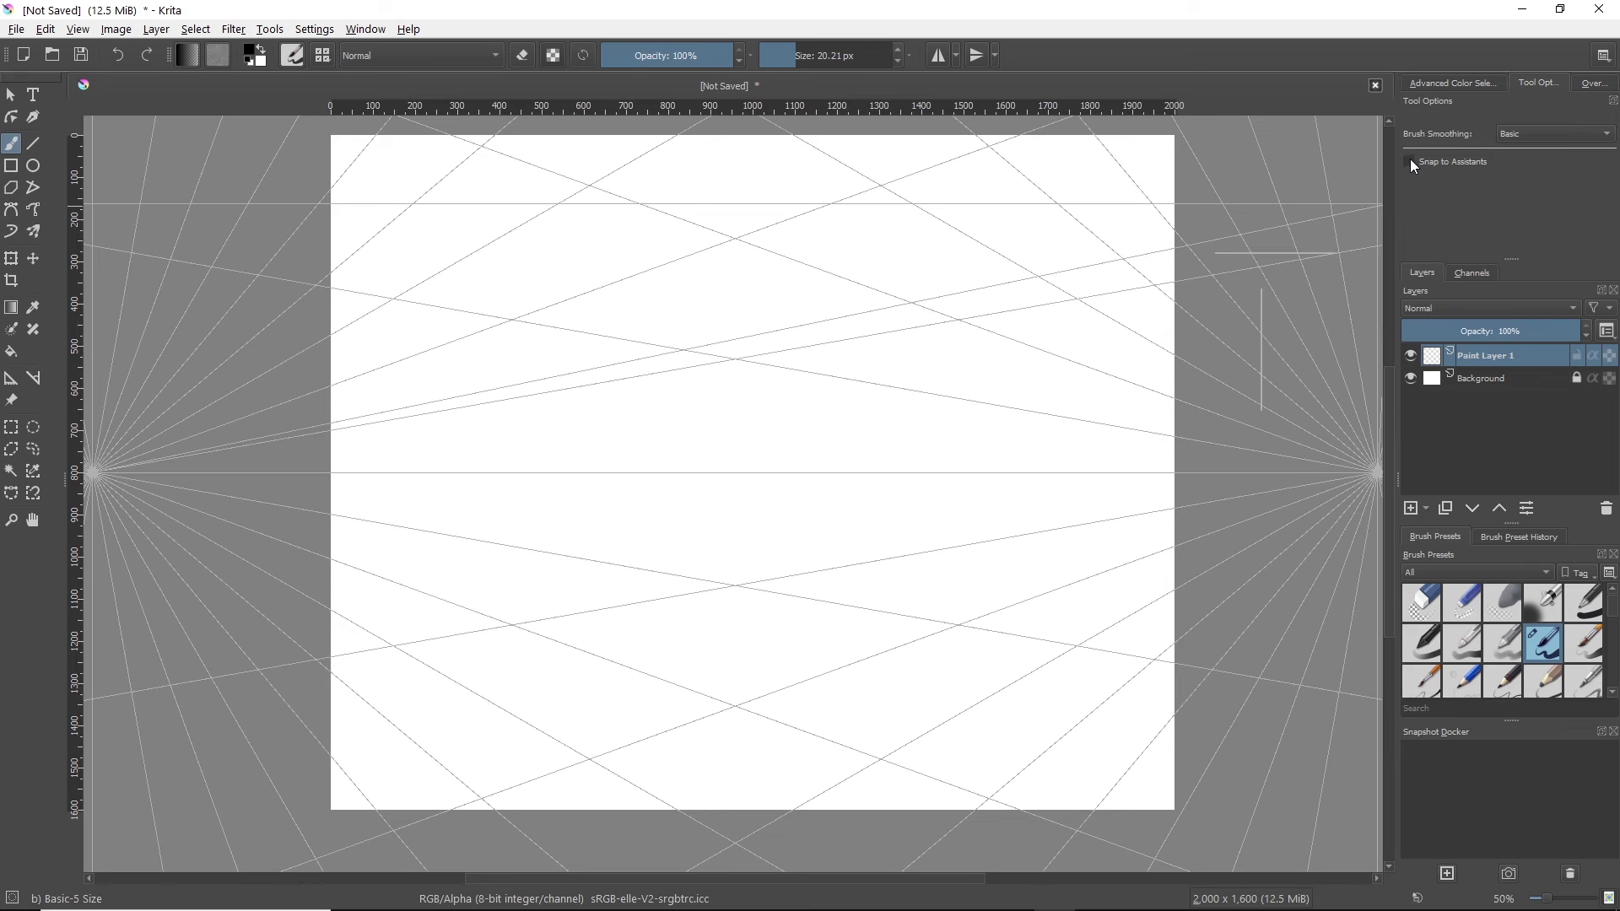
- Compare strokes with and without Snap to Assistants, undo the test, and leave snapping on
click(1410, 159)
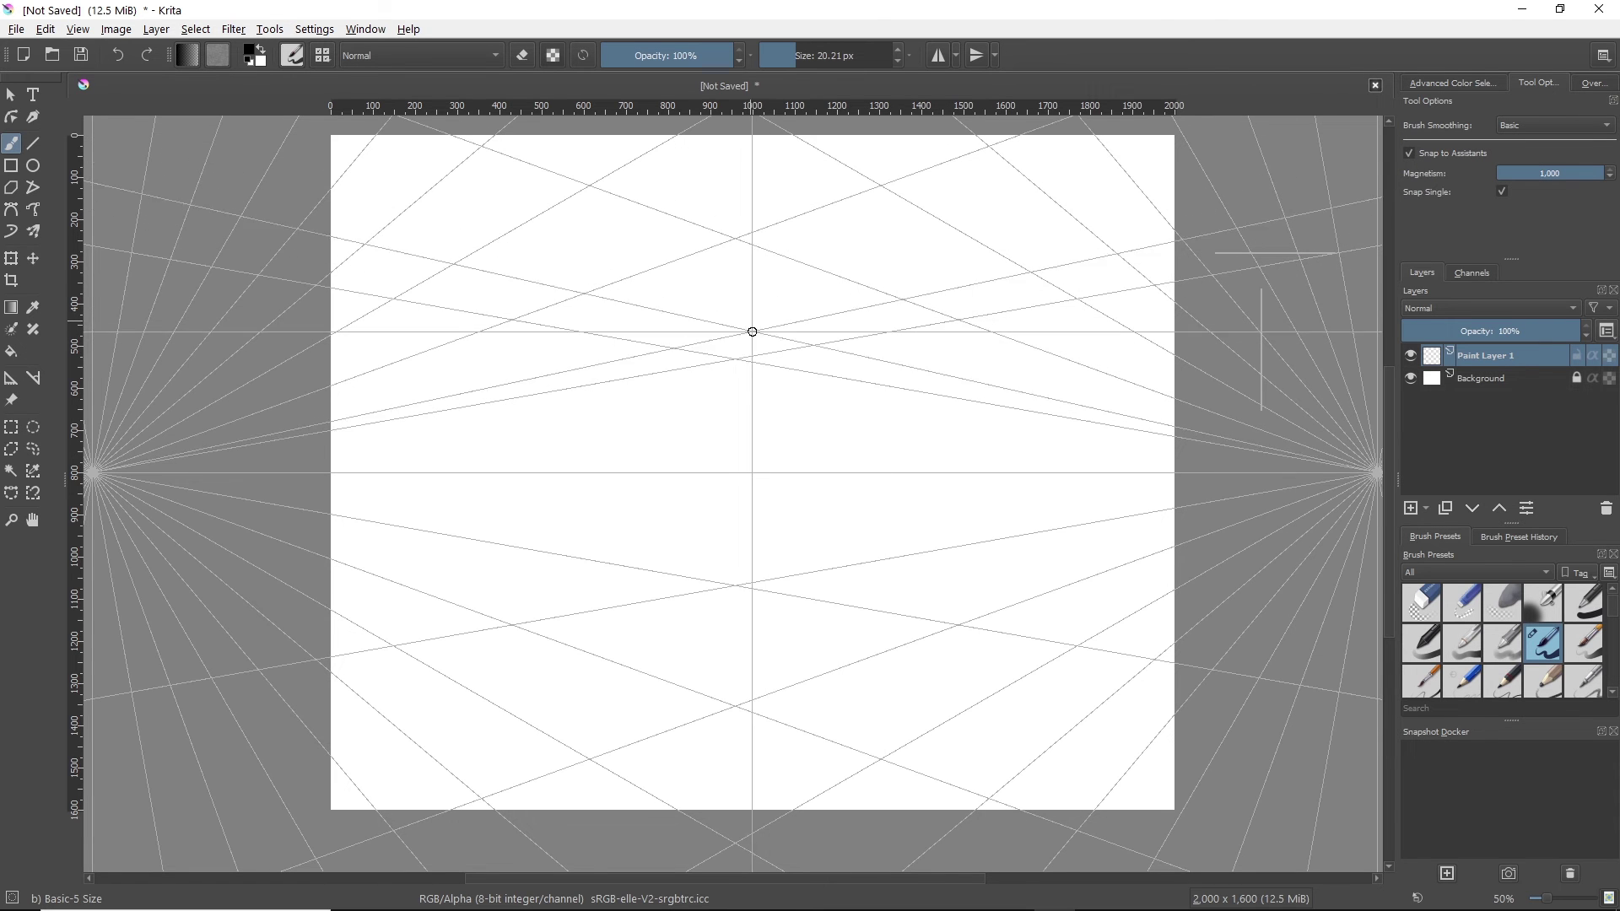
double_click(1409, 154)
mouse_move(856, 297)
mouse_down()
mouse_move(728, 416)
mouse_move(886, 424)
mouse_move(869, 390)
mouse_up()
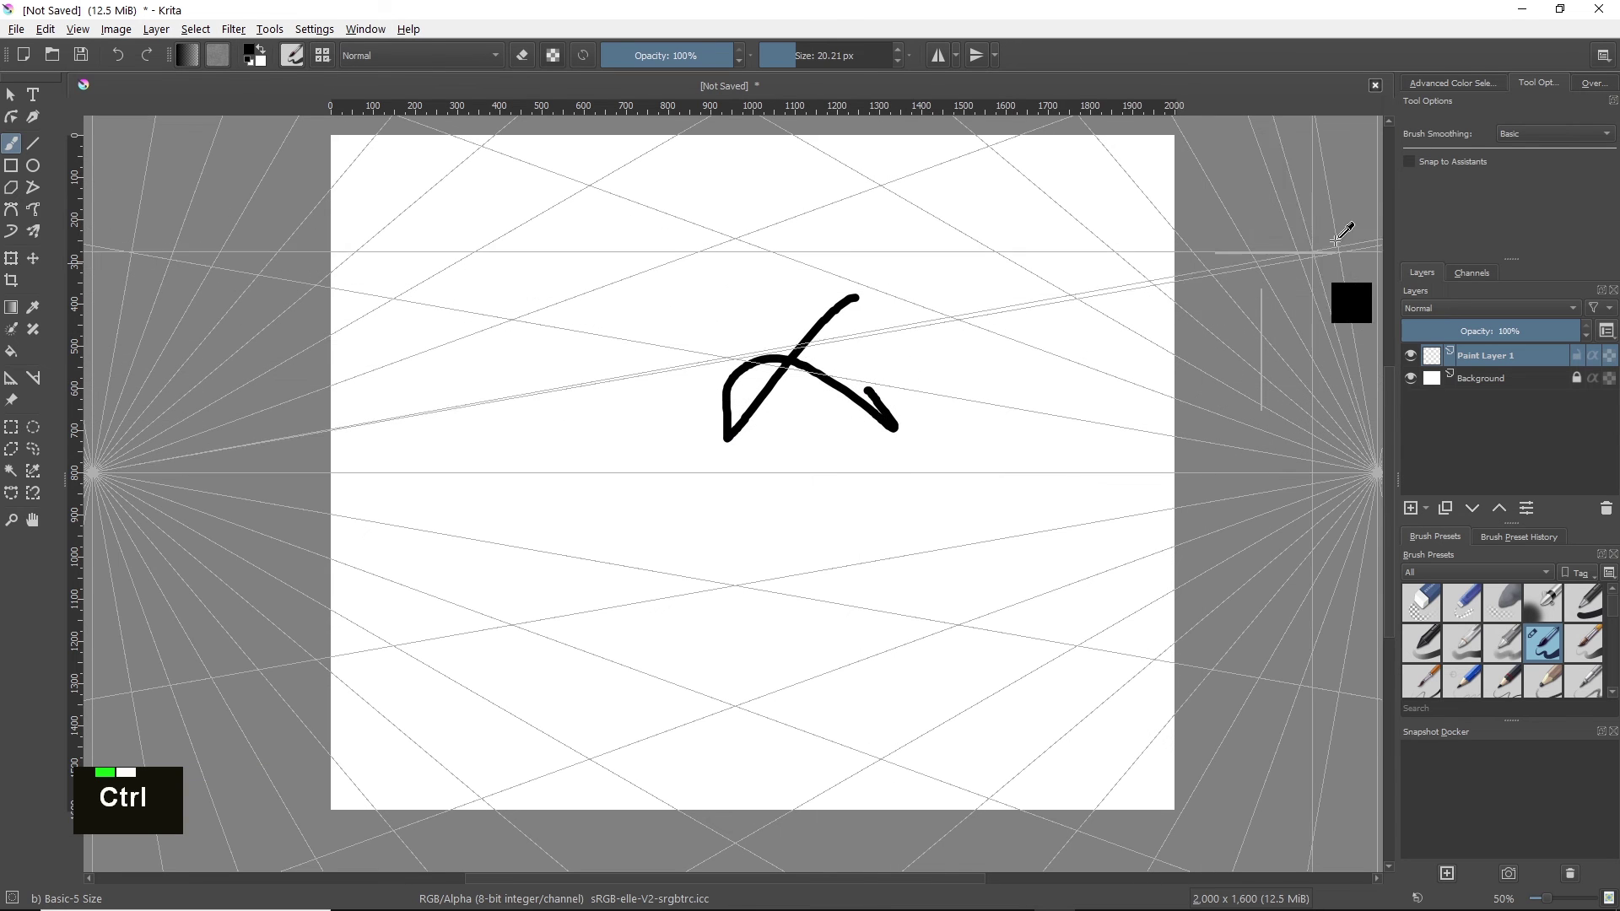
key(ctrl+z)
click(1408, 160)
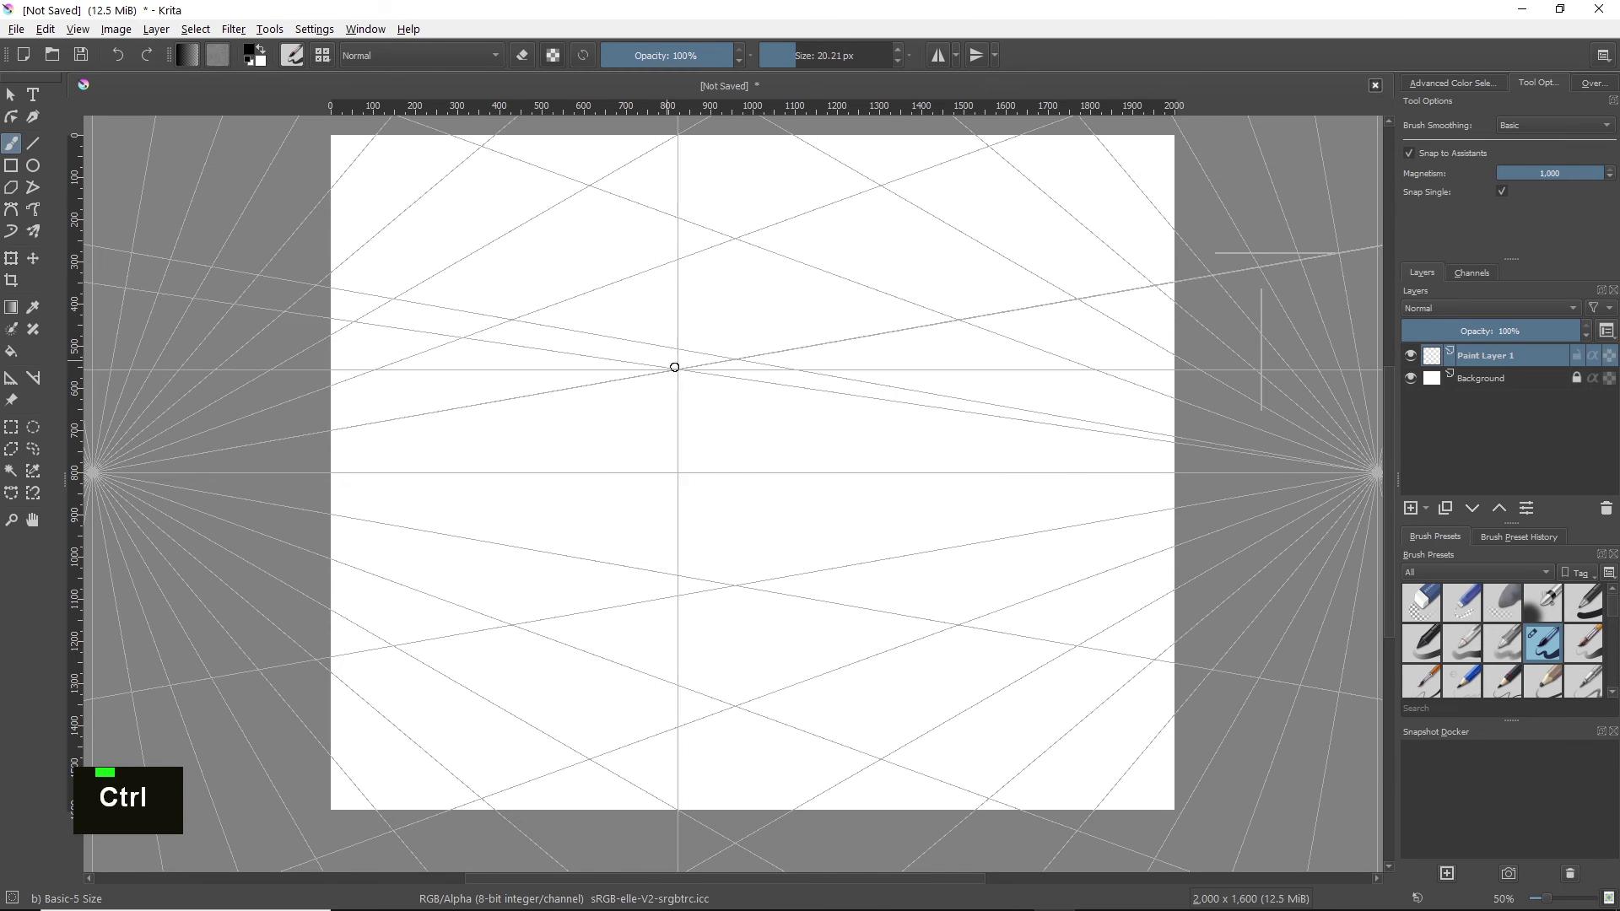
- Draw an L-shaped snapped line, then the box's top face edges, undoing the misdrawn bottom stroke
mouse_move(750, 285)
mouse_down()
mouse_move(750, 423)
mouse_move(748, 396)
mouse_move(903, 406)
mouse_move(1065, 387)
mouse_up()
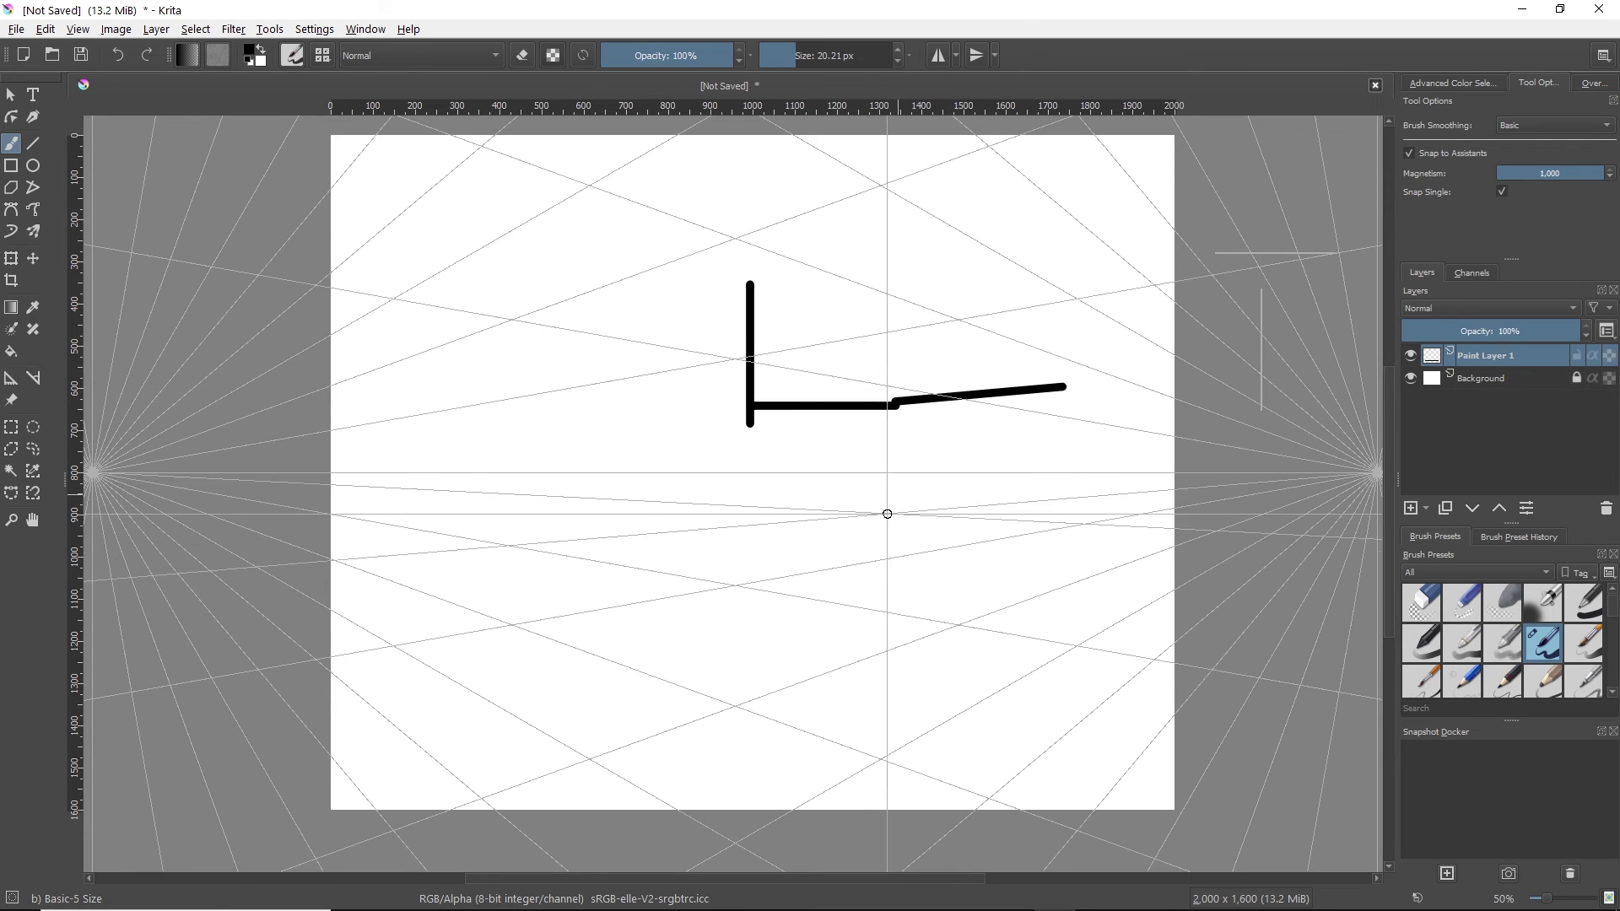
mouse_move(795, 624)
mouse_down()
mouse_move(968, 576)
mouse_move(1059, 585)
mouse_move(869, 664)
mouse_up()
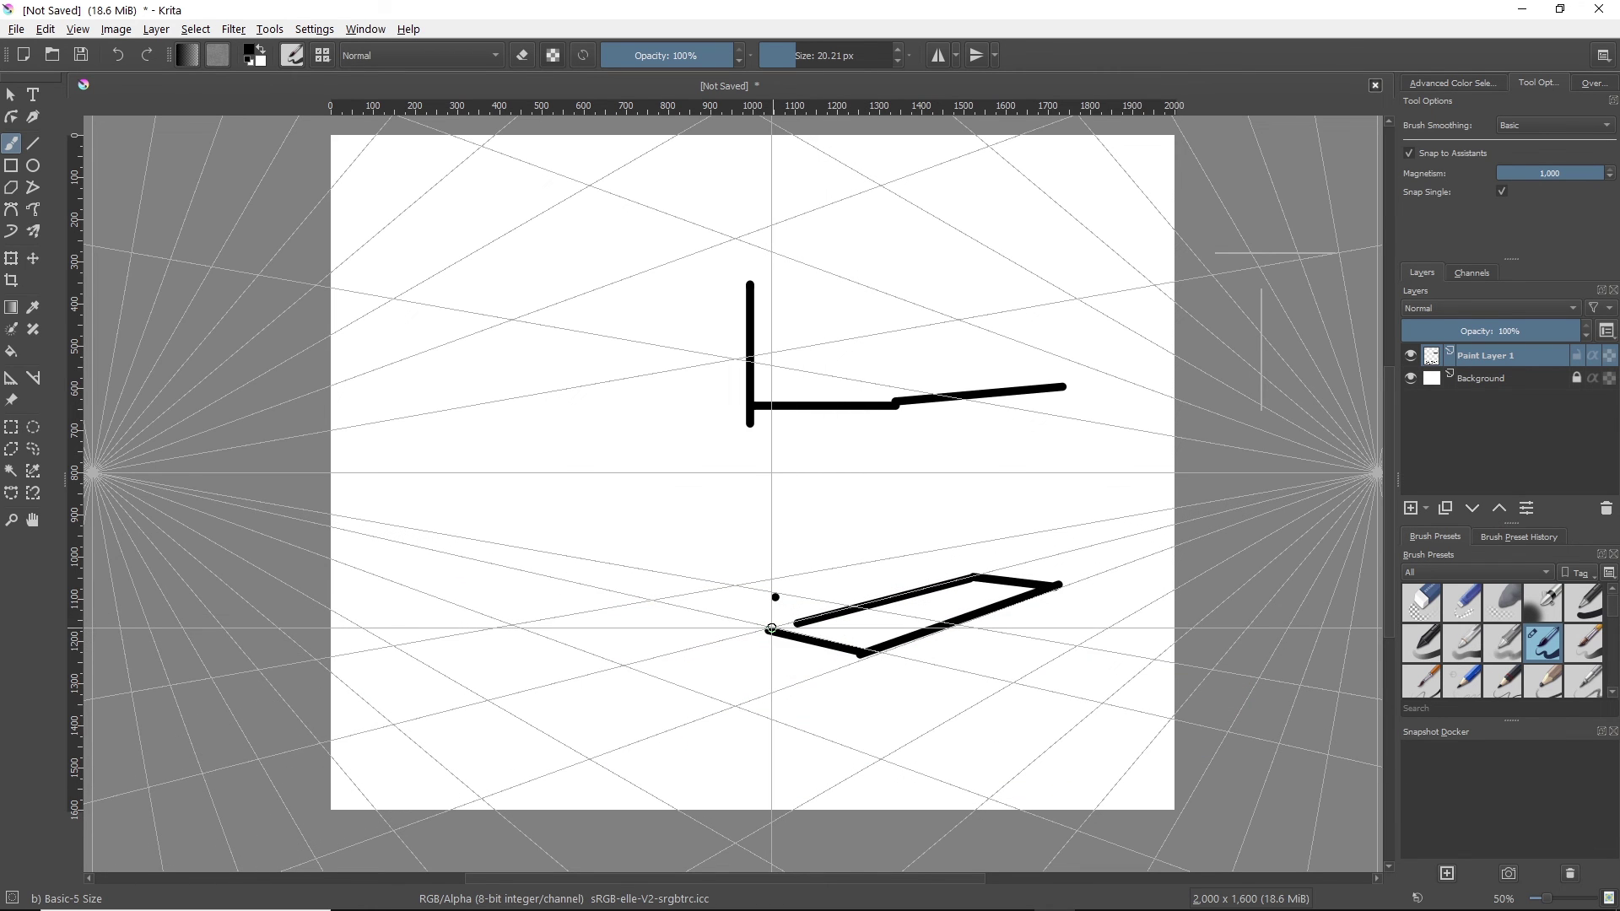
mouse_move(771, 629)
mouse_down()
mouse_move(814, 619)
mouse_move(821, 658)
mouse_move(768, 631)
mouse_move(770, 703)
mouse_move(859, 704)
mouse_up()
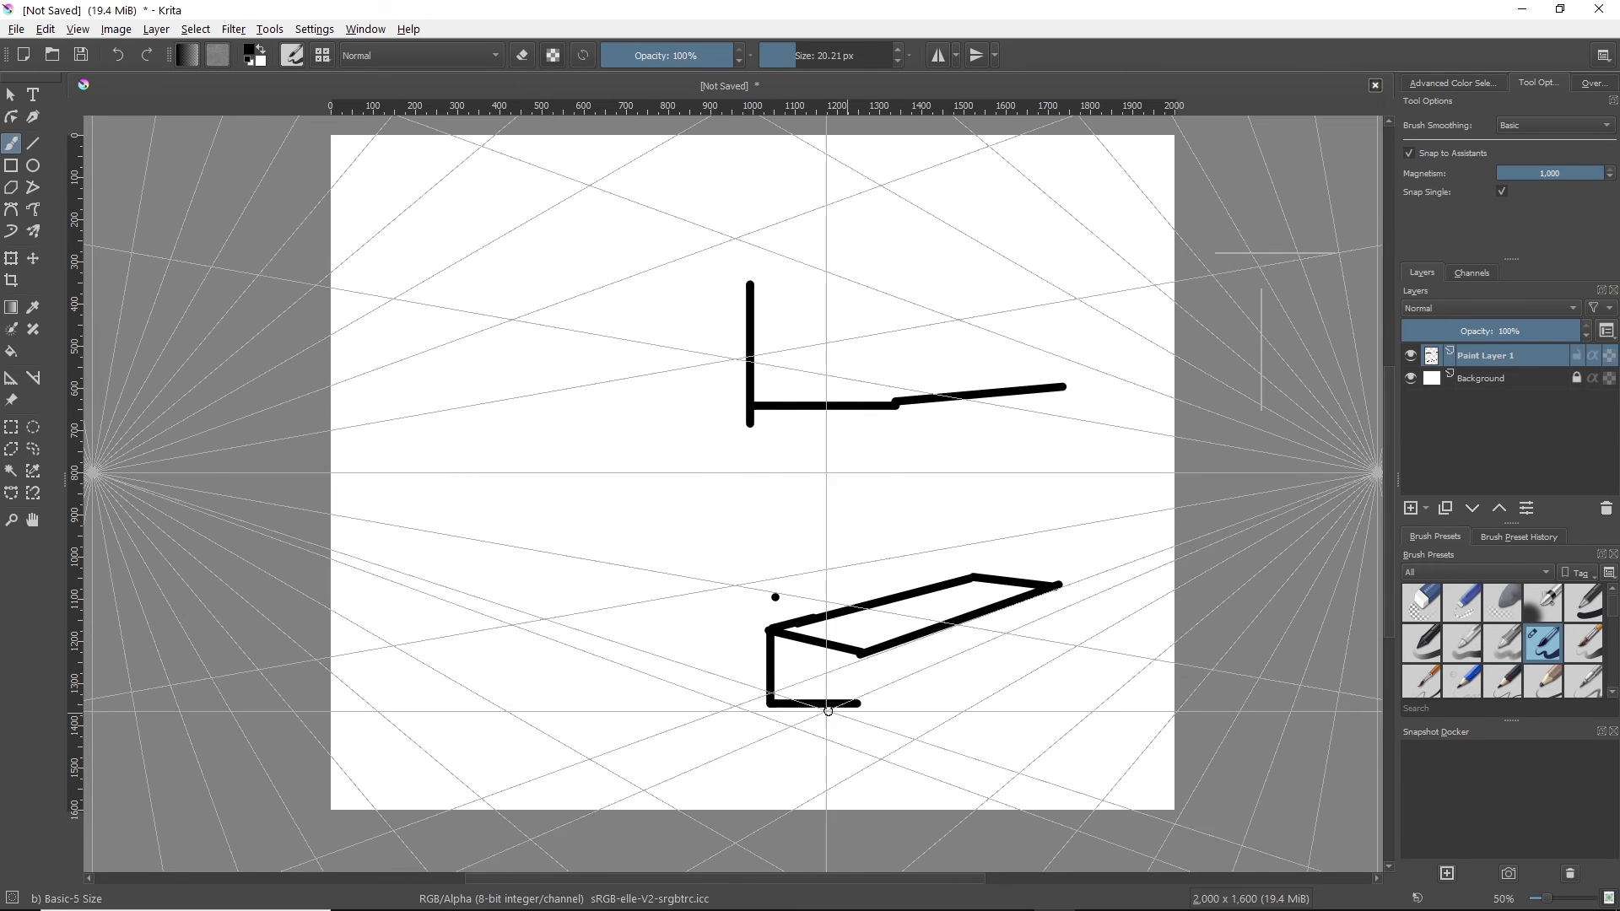
key(ctrl)
key(ctrl+z)
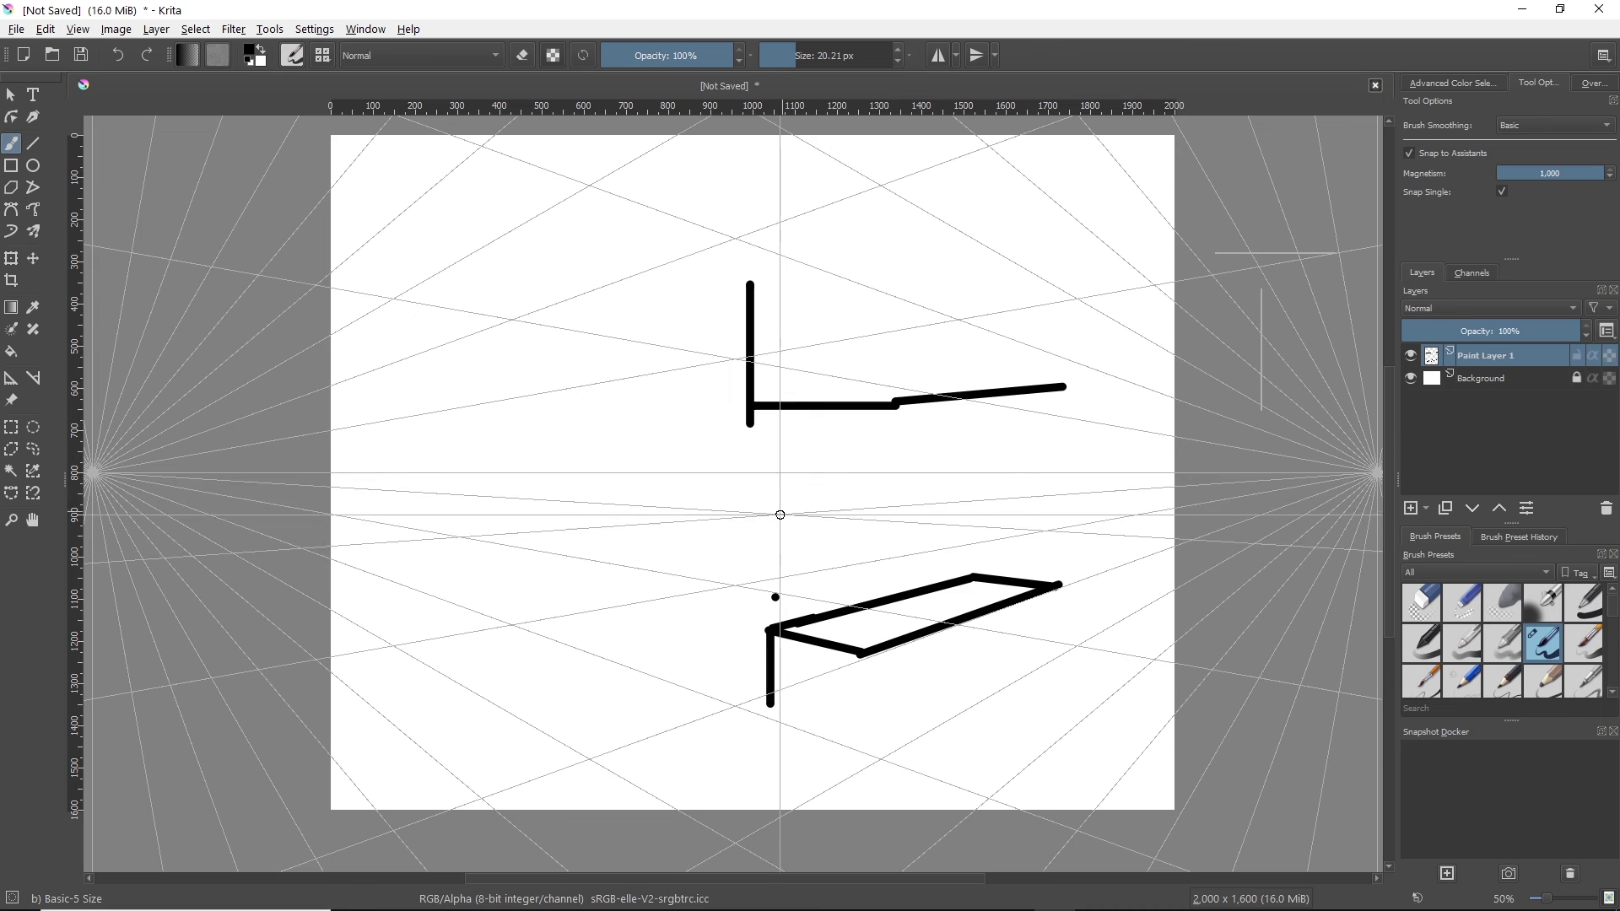
- Zoom in on the box and draw its bottom-front edge and right vertical edge
scroll(775, 502, up, 4)
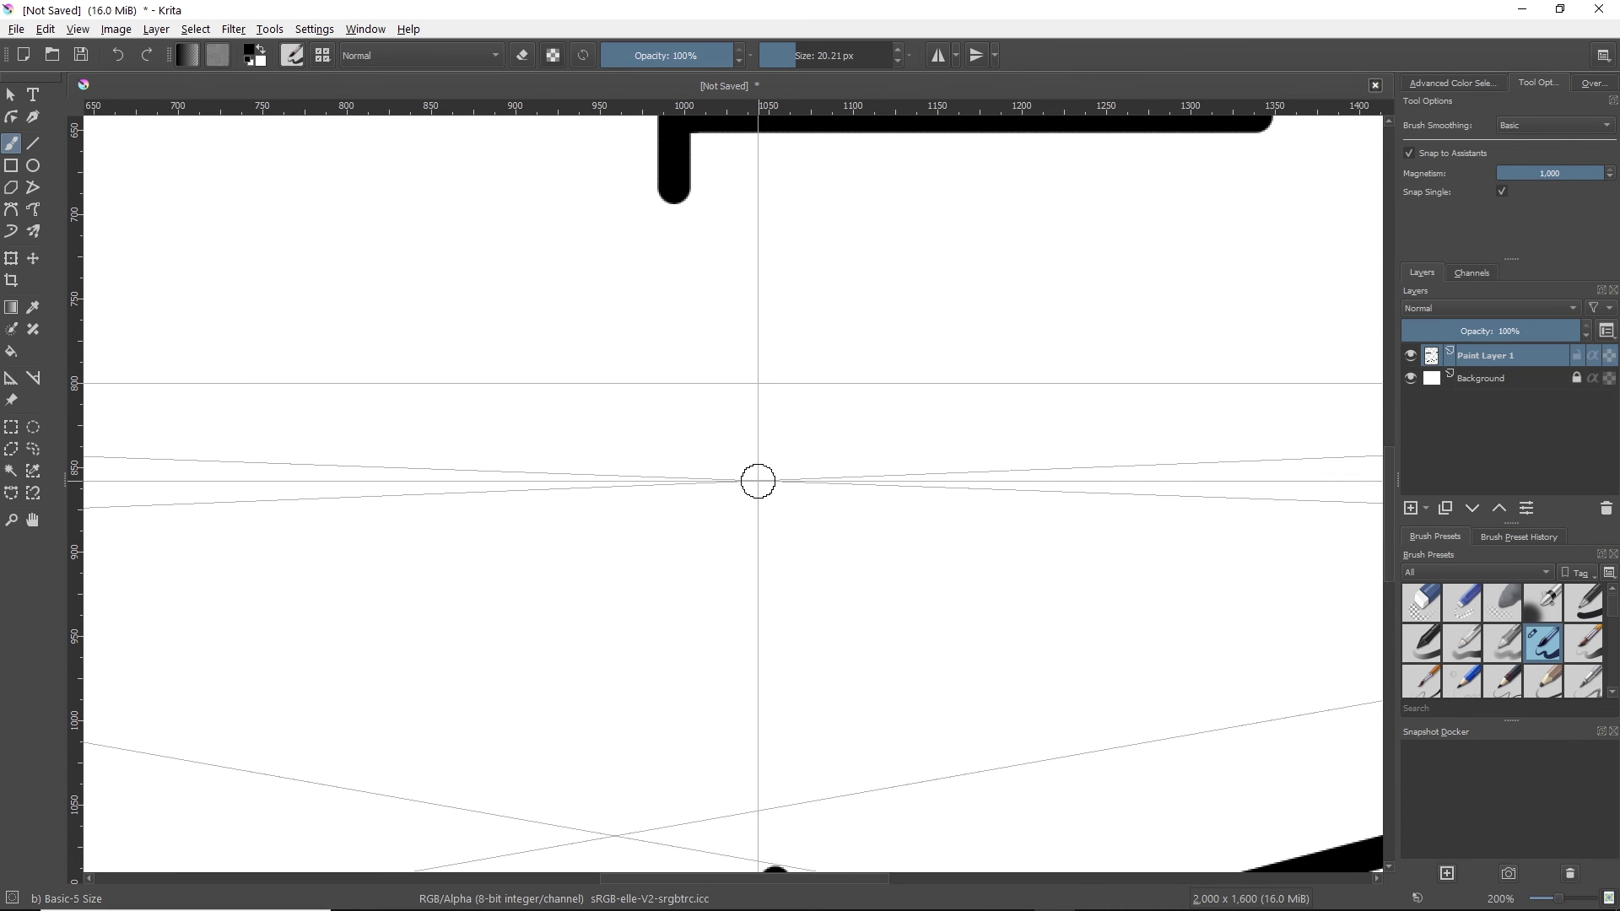
scroll(782, 564, down, 4)
scroll(817, 690, up, 1)
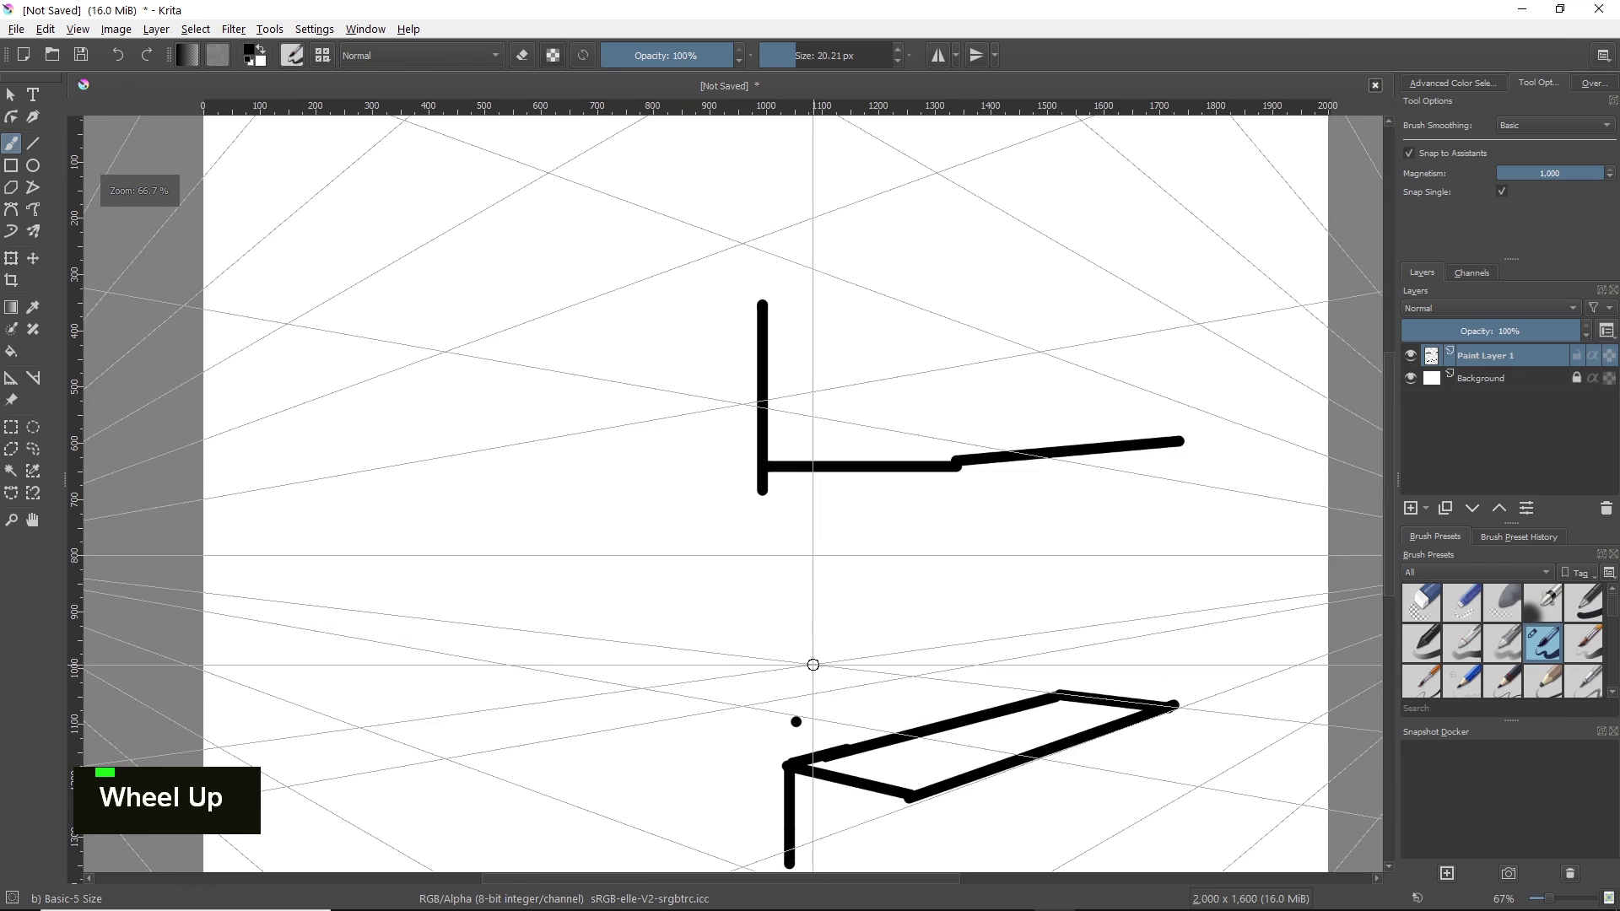
key(space)
drag(813, 666, 766, 379)
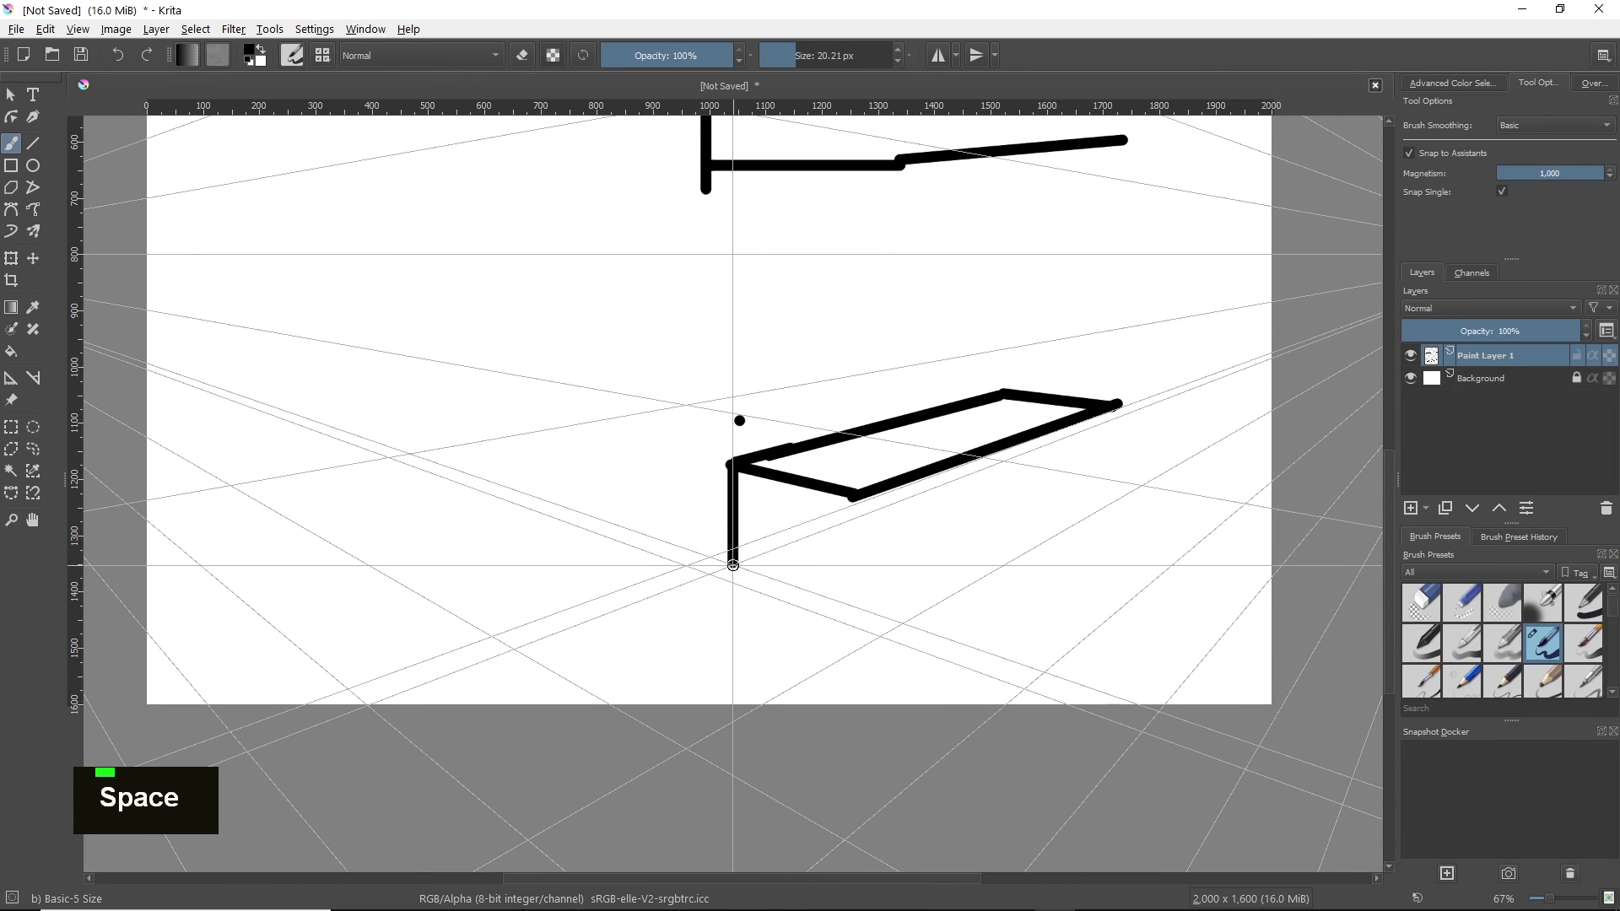
drag(733, 565, 759, 565)
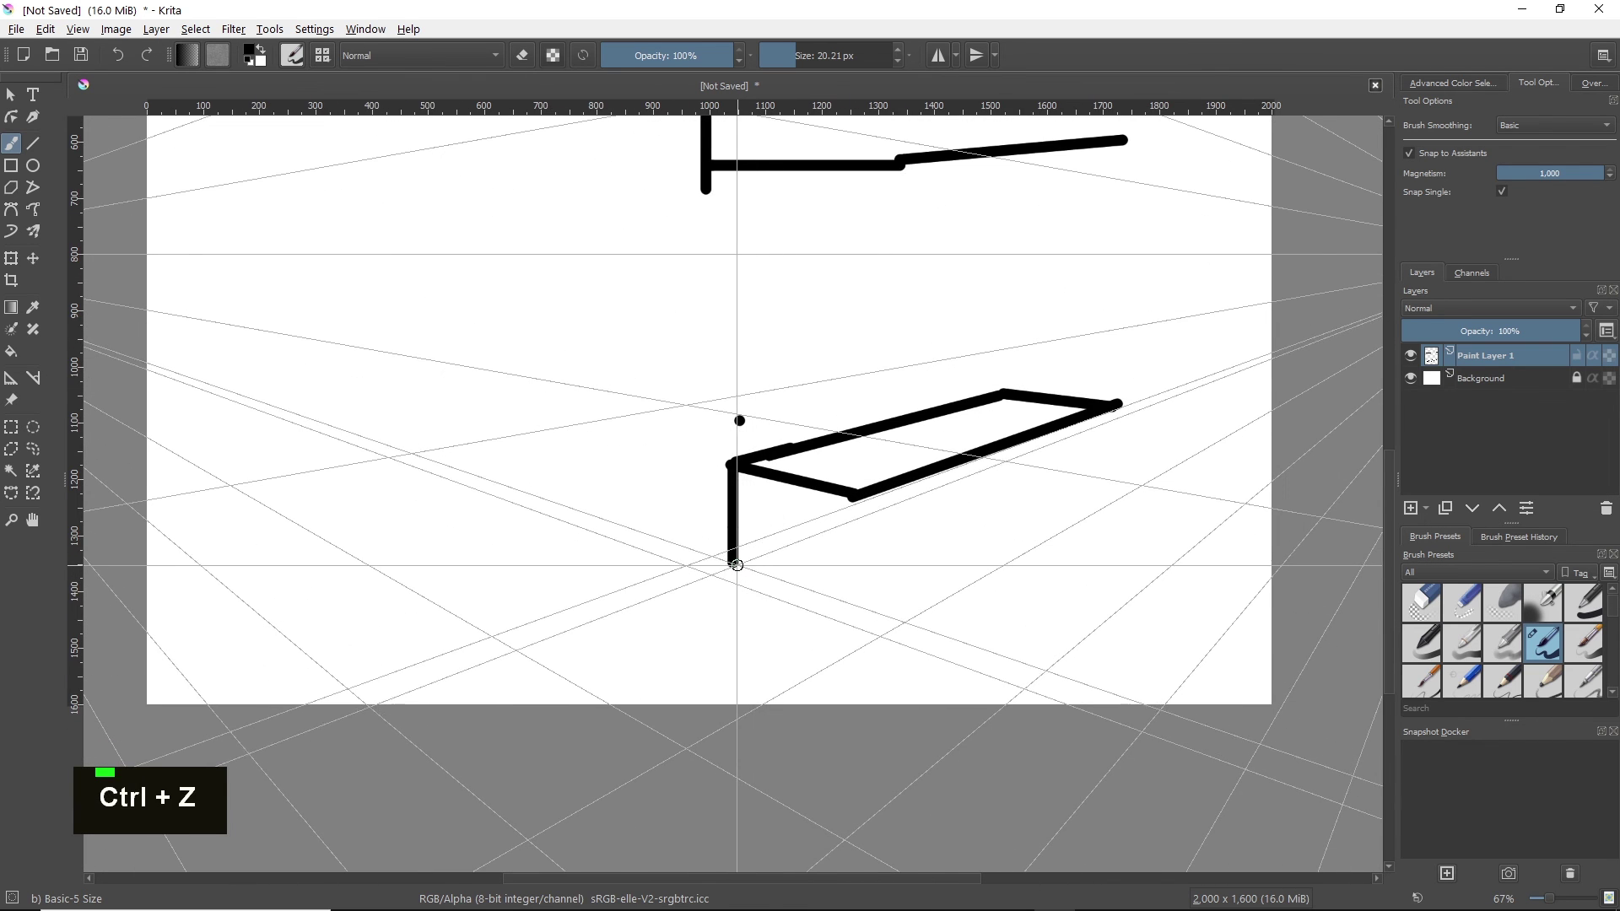
scroll(736, 565, up, 3)
mouse_move(975, 638)
mouse_down()
mouse_move(1085, 675)
mouse_move(1085, 355)
mouse_up()
- Draw the side face's bottom edge along the perspective line, then view the whole page
scroll(1092, 463, down, 4)
drag(1139, 489, 769, 512)
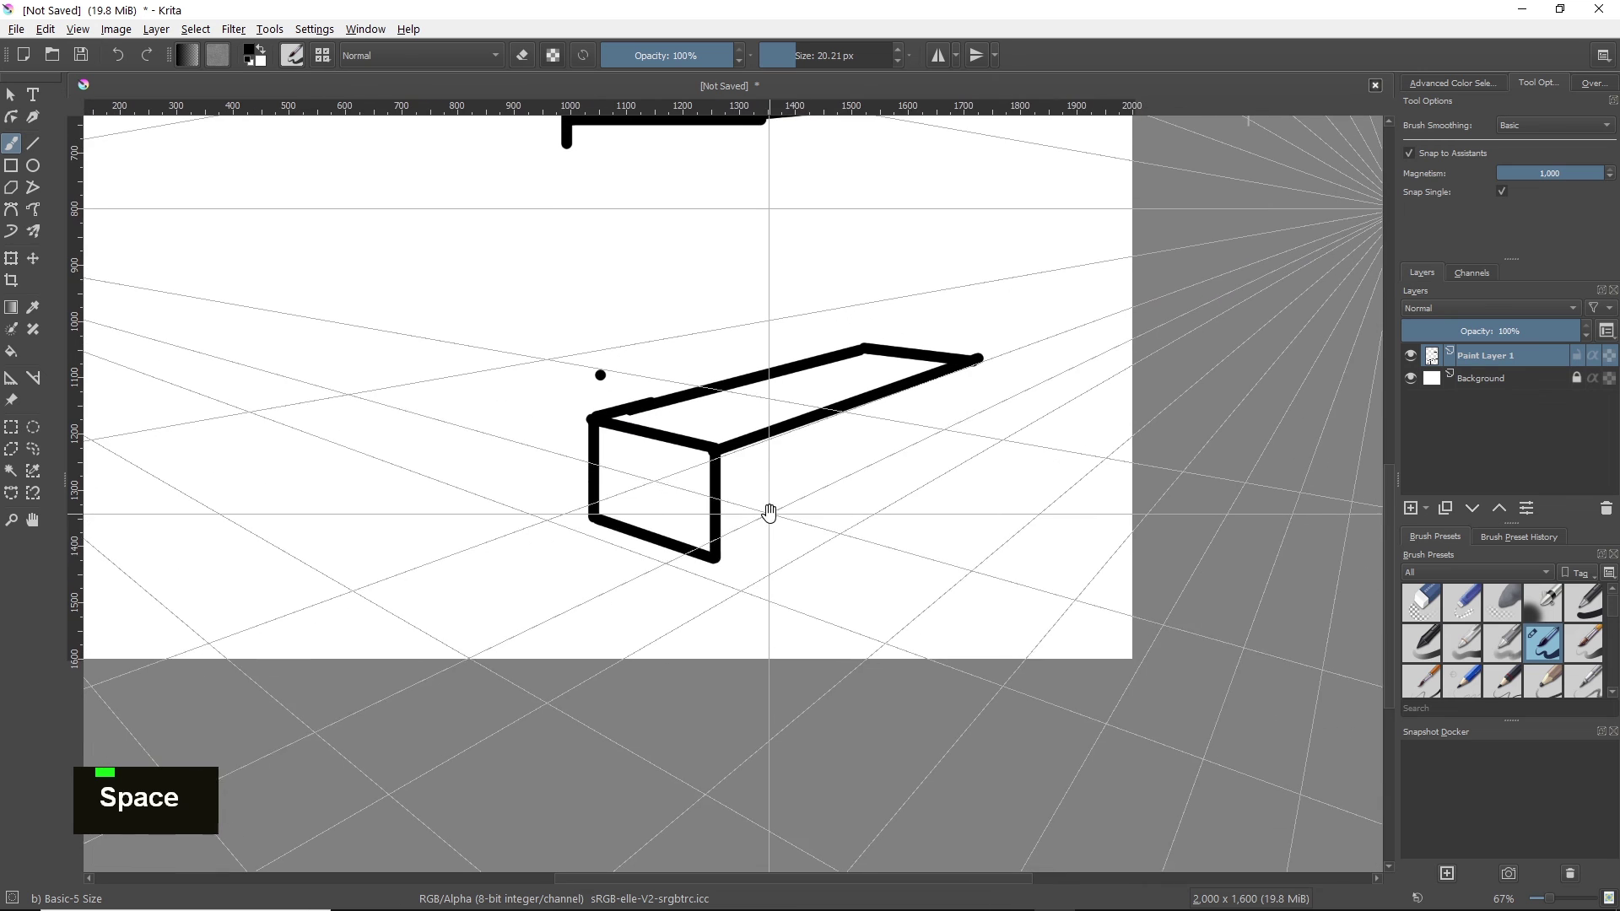
drag(713, 557, 796, 516)
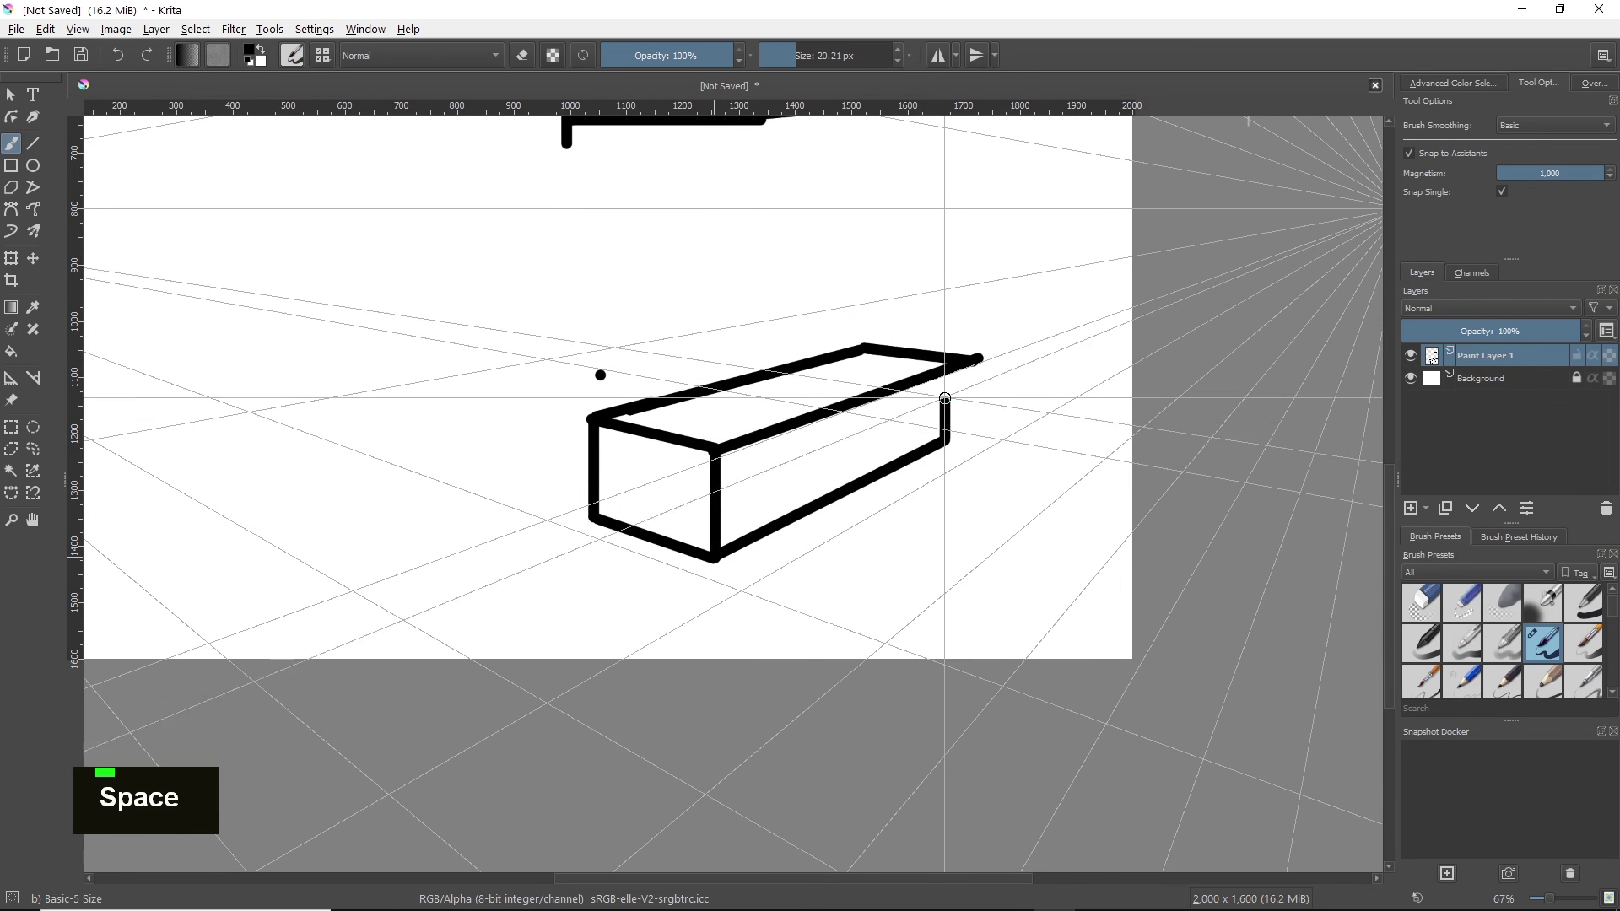
drag(543, 301, 742, 409)
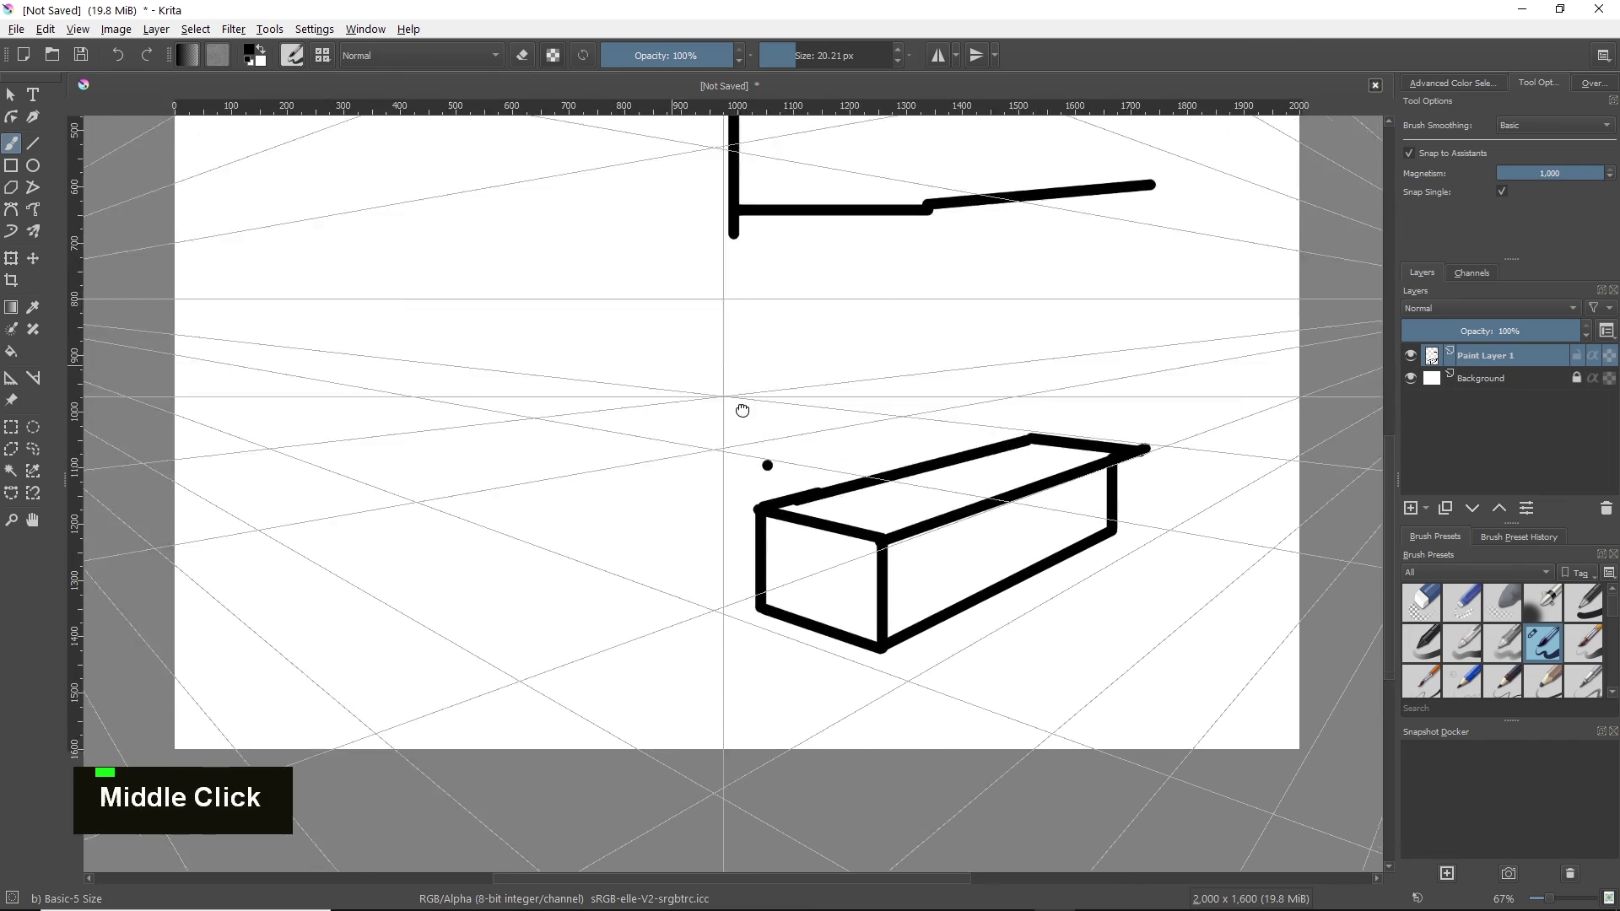
scroll(824, 419, down, 2)
scroll(913, 386, up, 1)
drag(913, 387, 823, 405)
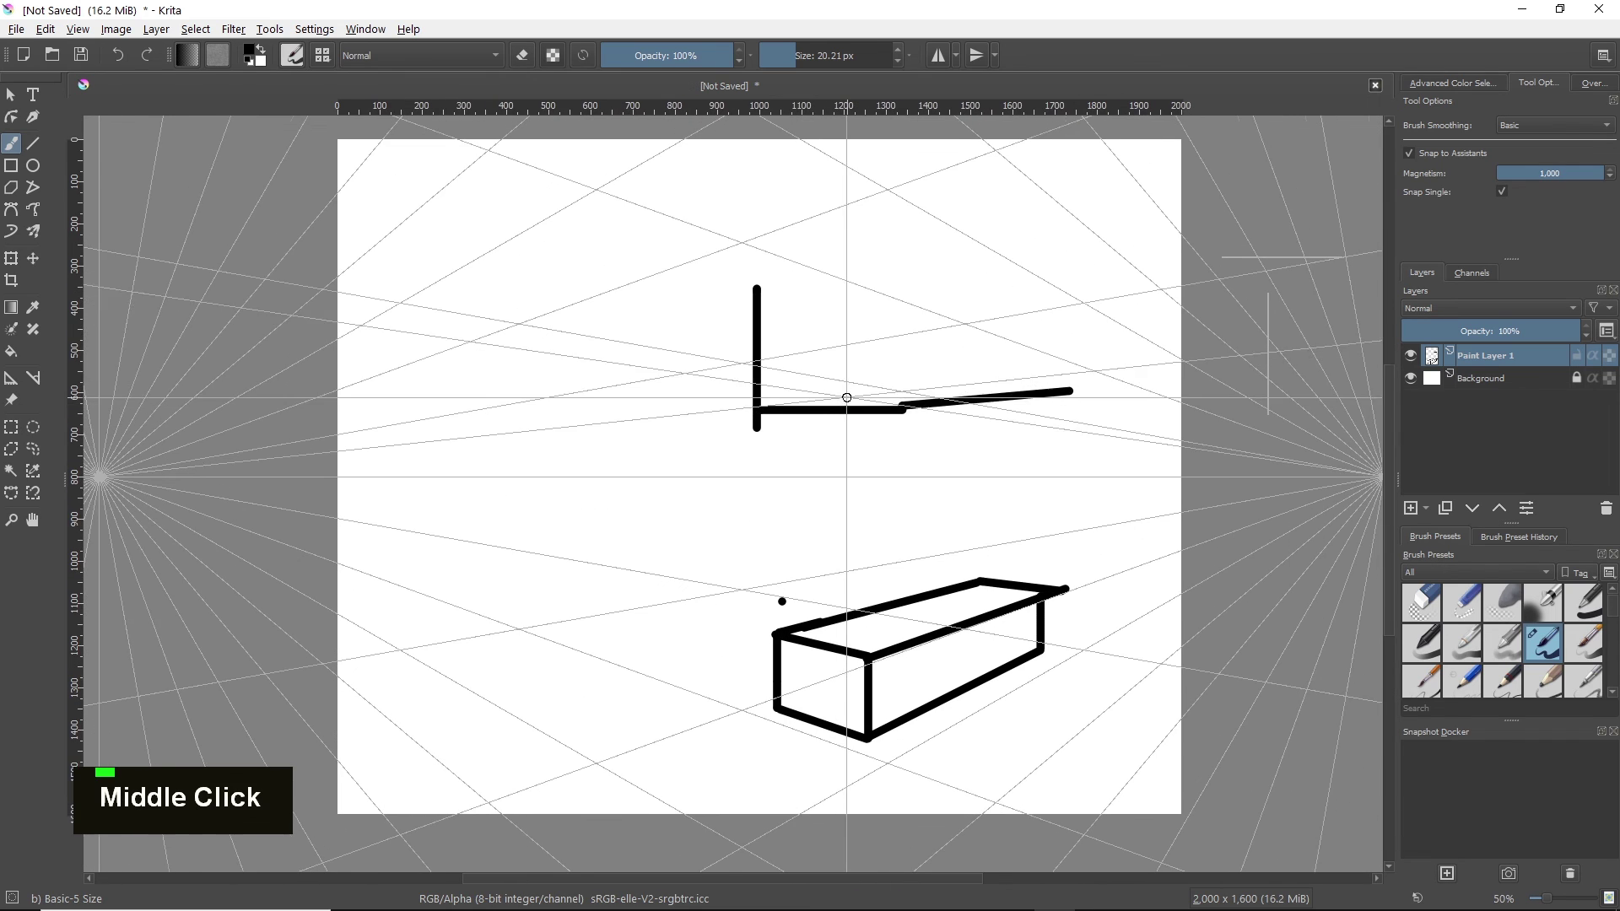
scroll(793, 377, left, 1)
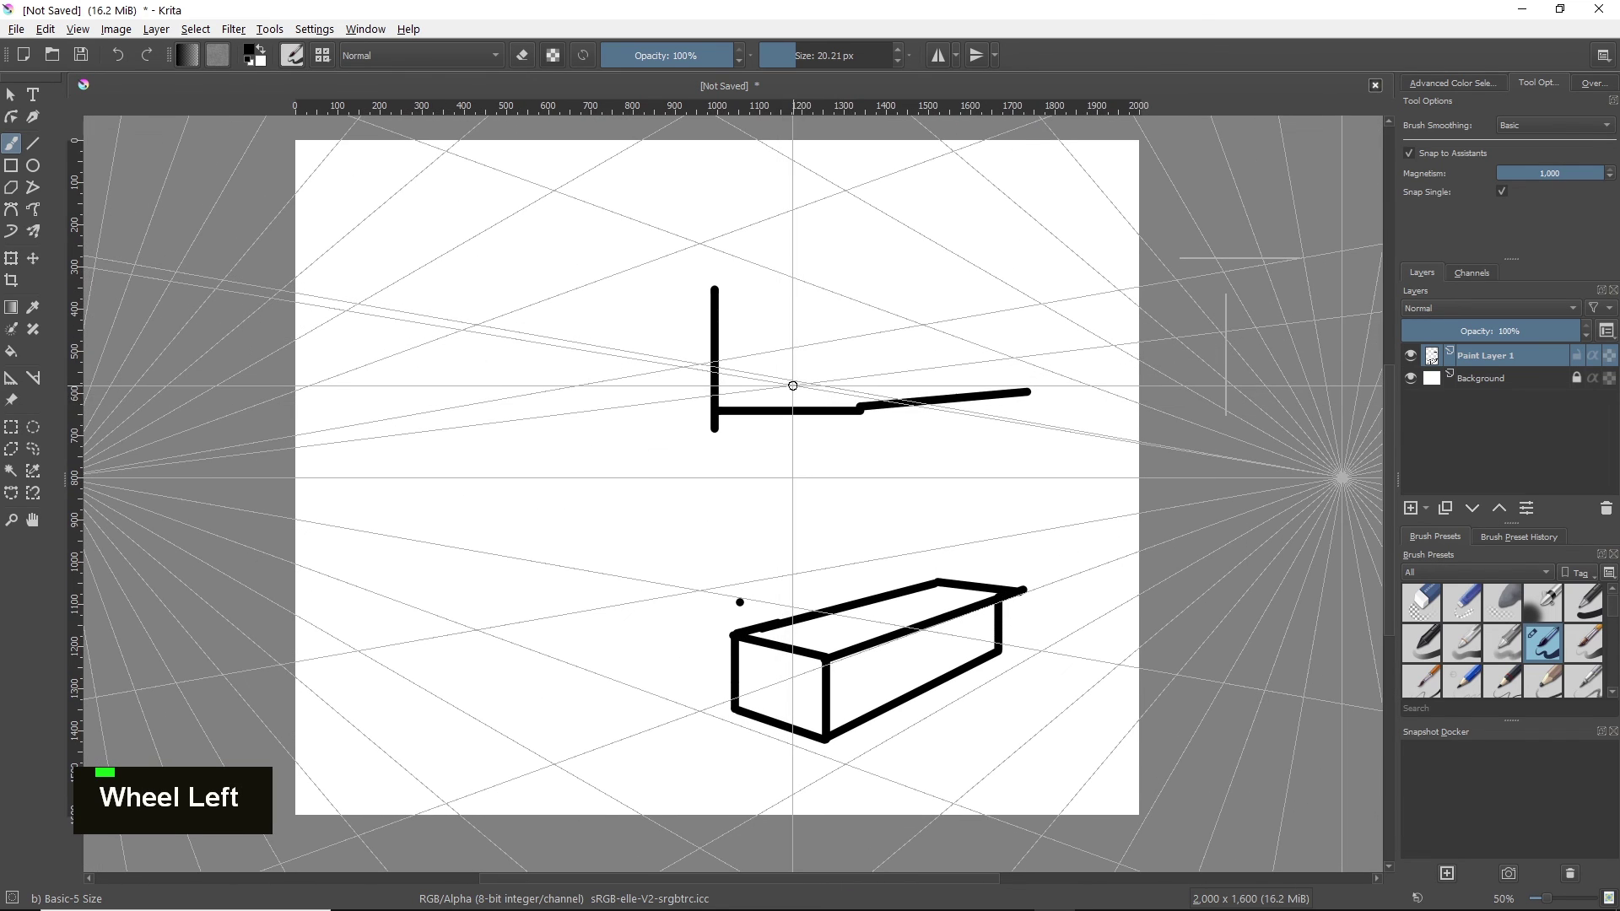